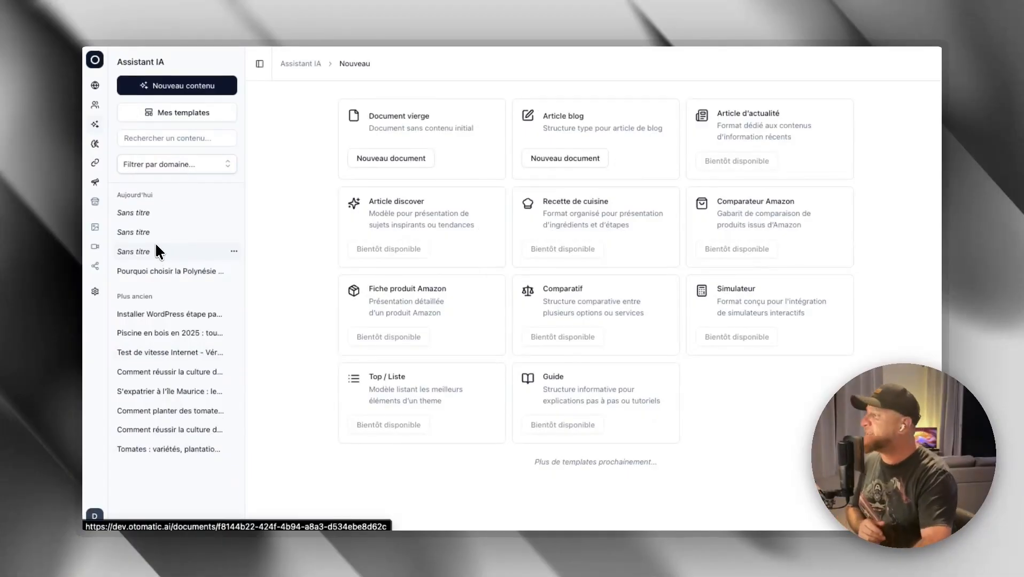
left_click(192, 167)
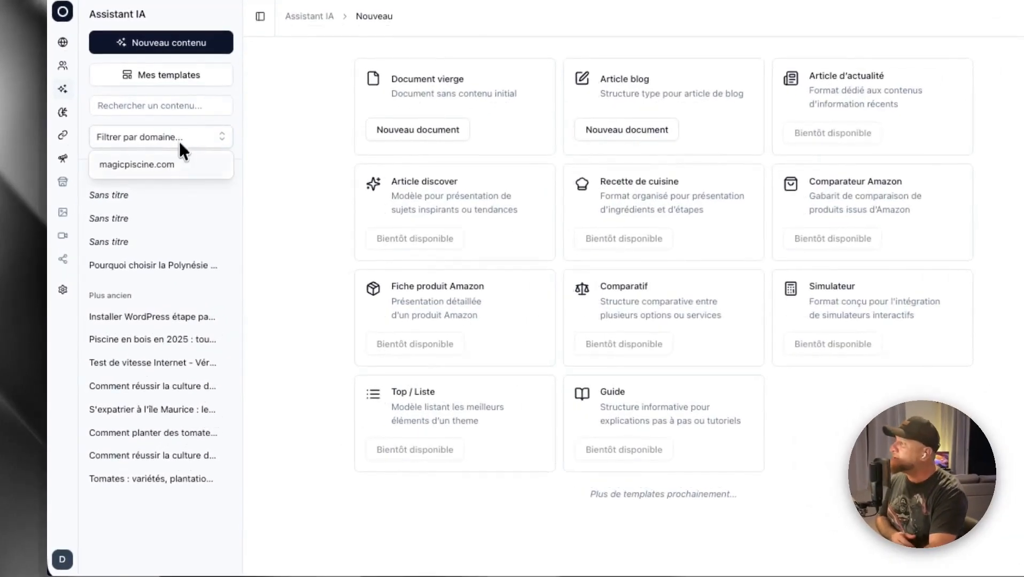
left_click(265, 157)
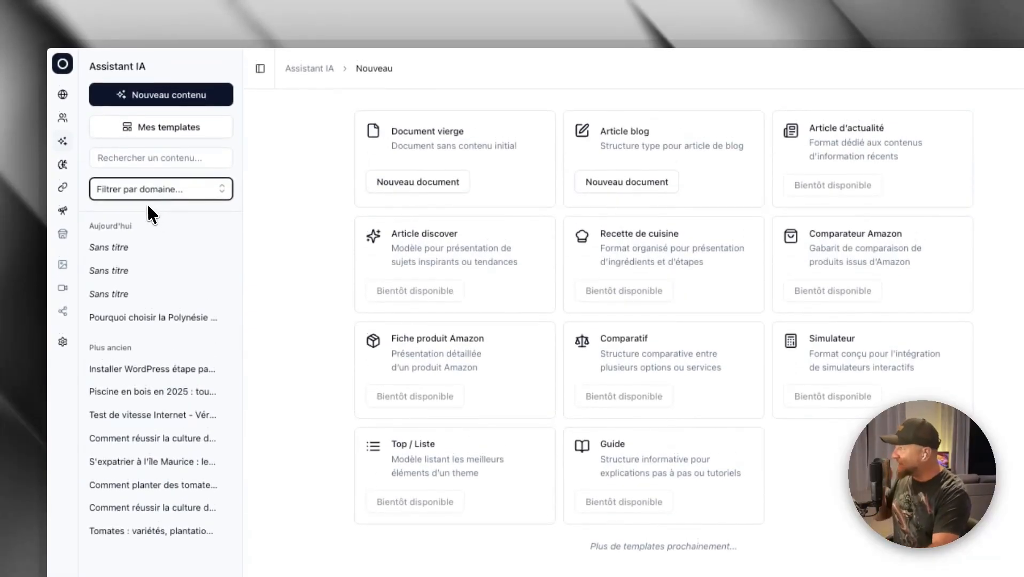
left_click(152, 160)
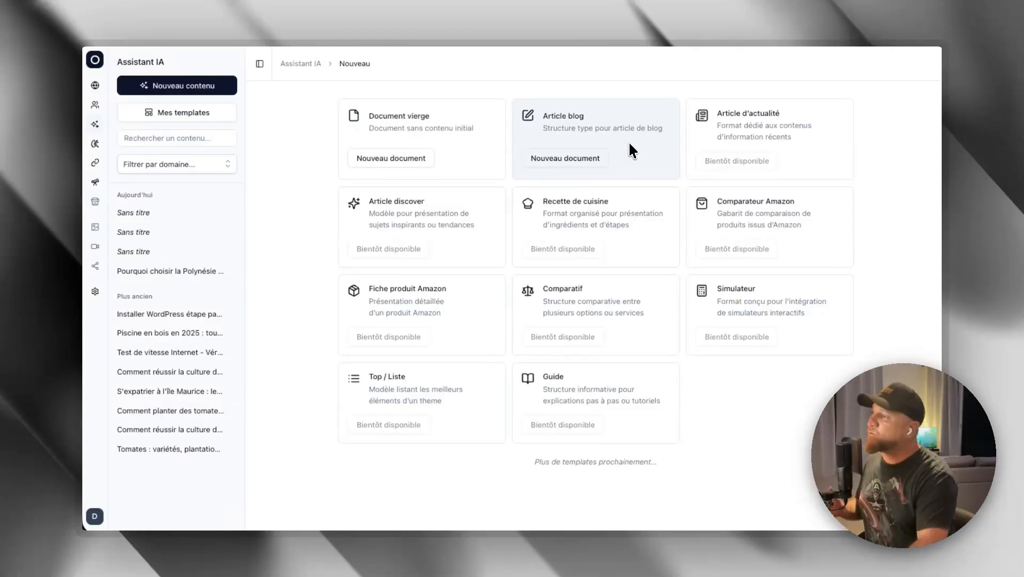
- Start a new blog article document, check the language choices and keep Français
left_click(583, 130)
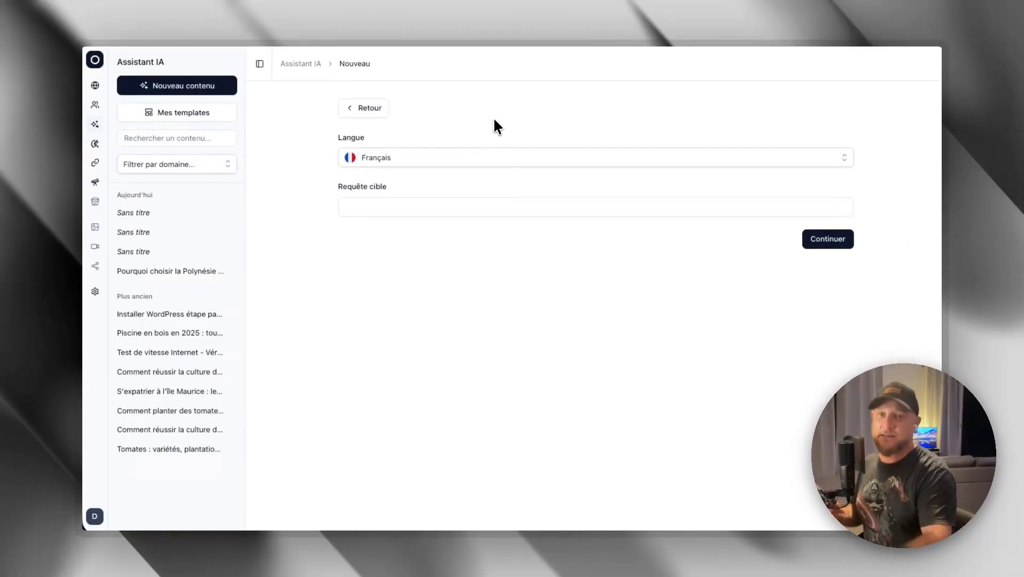
left_click(389, 159)
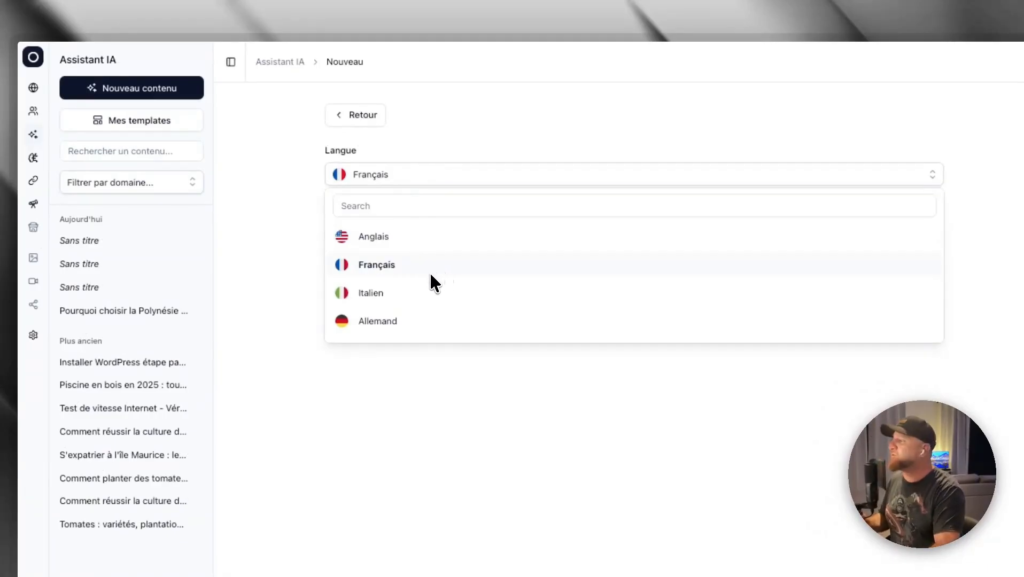
scroll(422, 243, "down", 10)
scroll(419, 241, "up", 10)
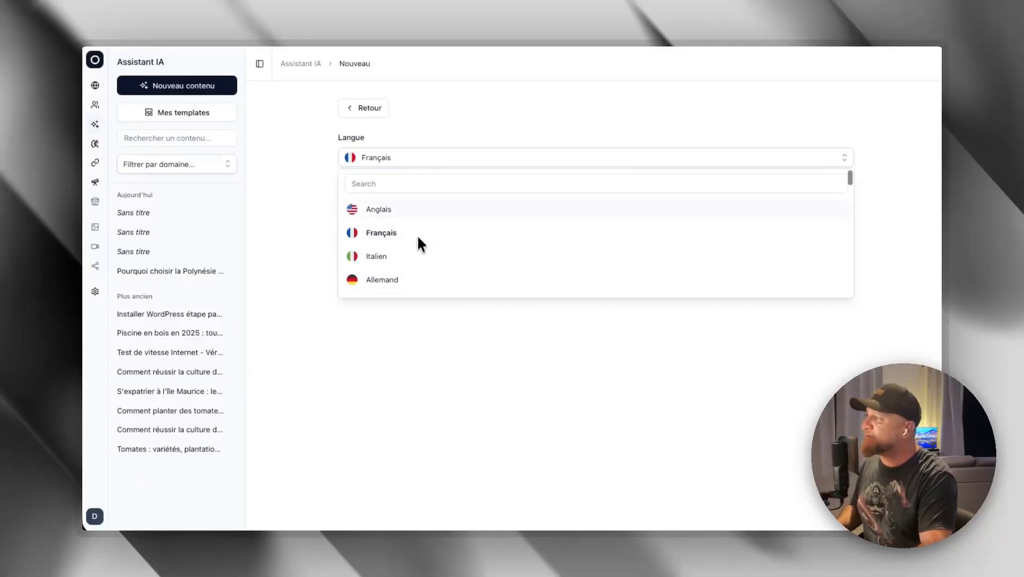
left_click(313, 162)
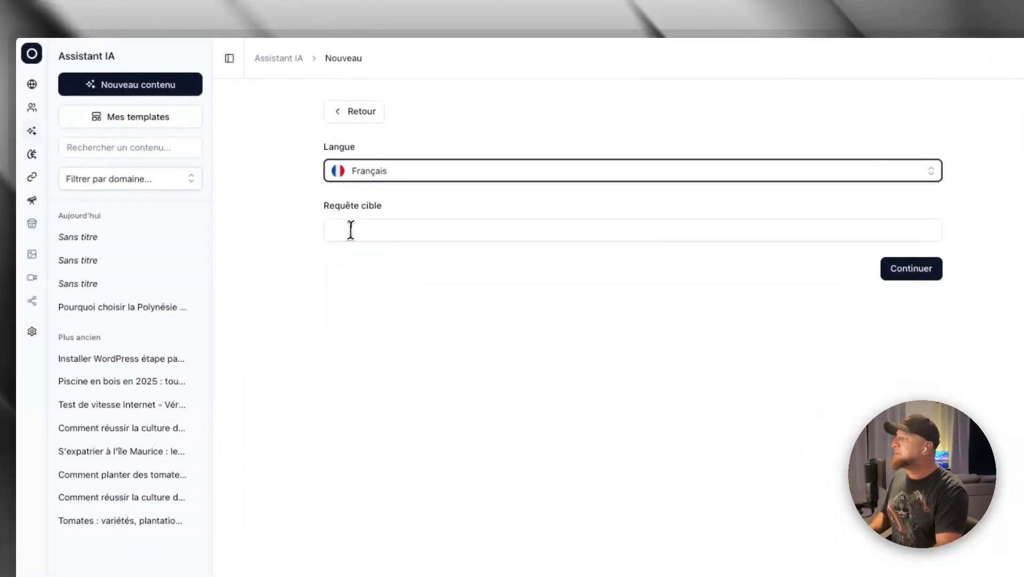
- Enter "S'expatrier à l'île Maurice : le guide complet pour réussir son installation" as the target query and continue to the article settings
left_click(351, 230)
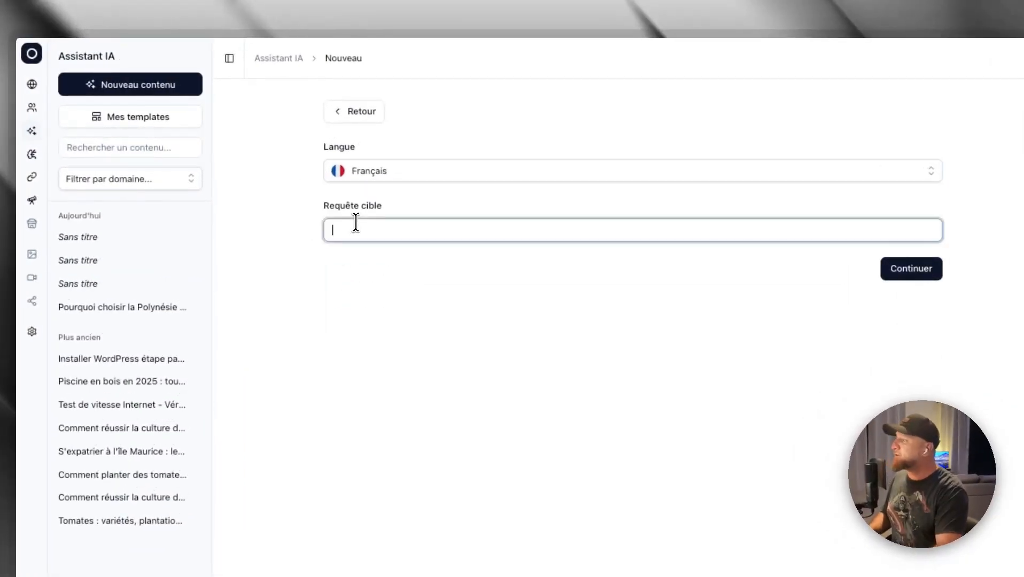
type("S'expatrier à l'île Maurice : le guide complet pour réussir son installation")
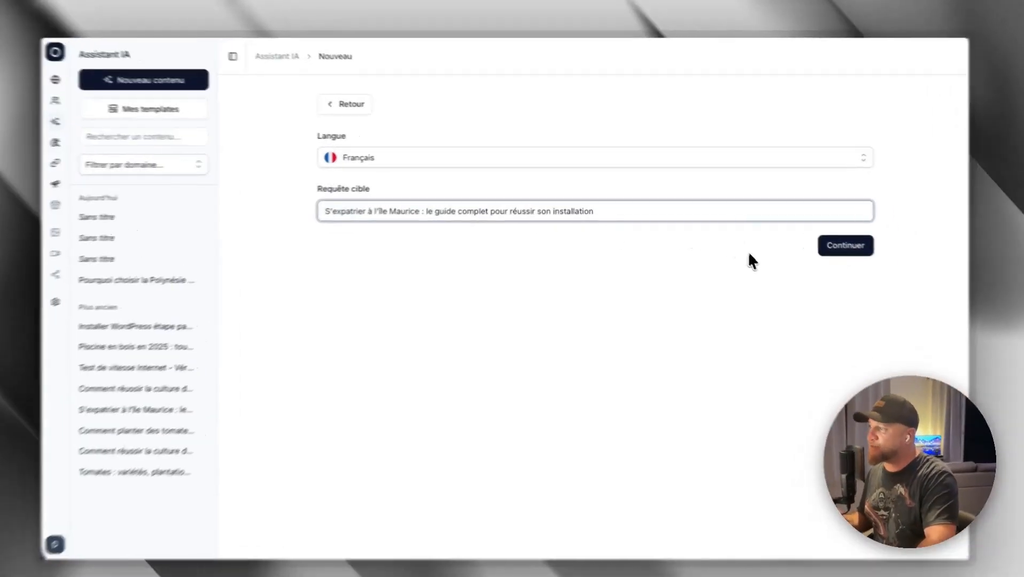
left_click_drag(627, 211, 306, 213)
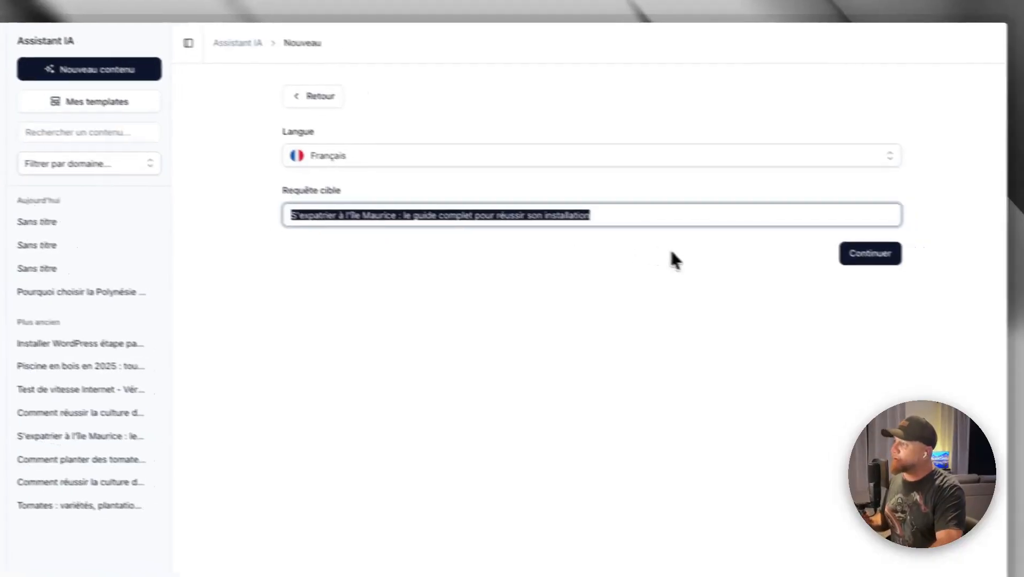
left_click(672, 252)
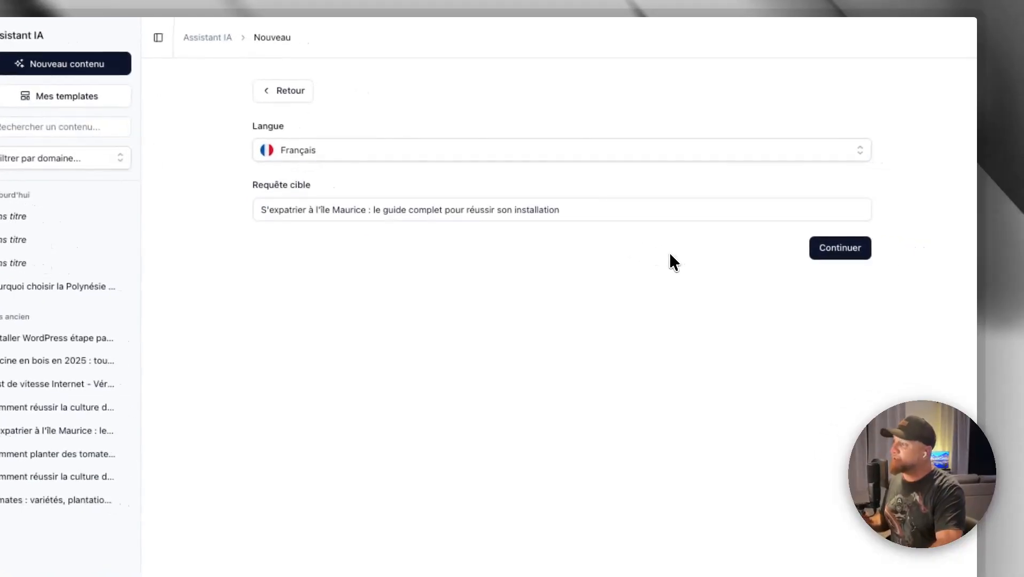
left_click(850, 254)
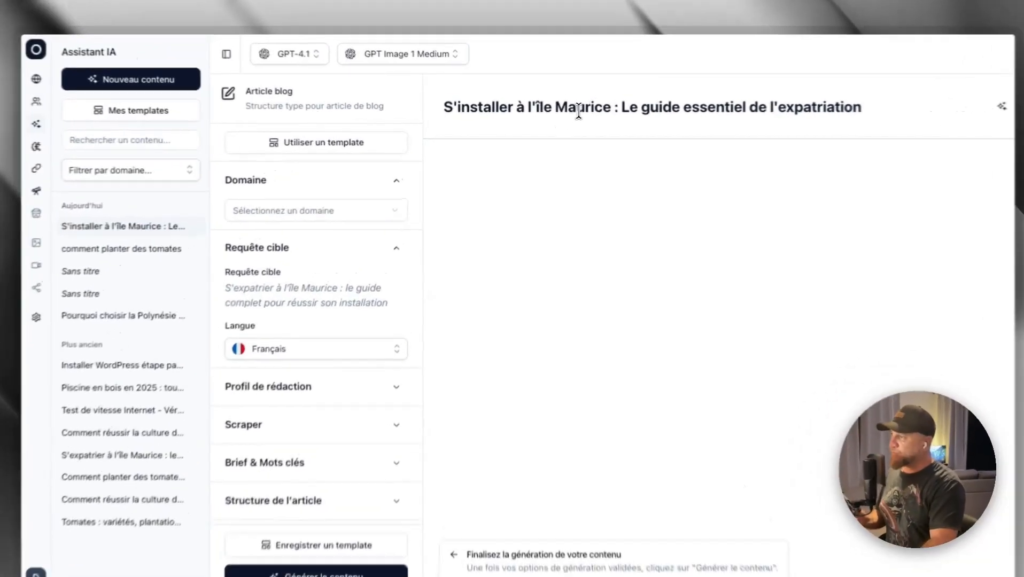
triple_click(564, 111)
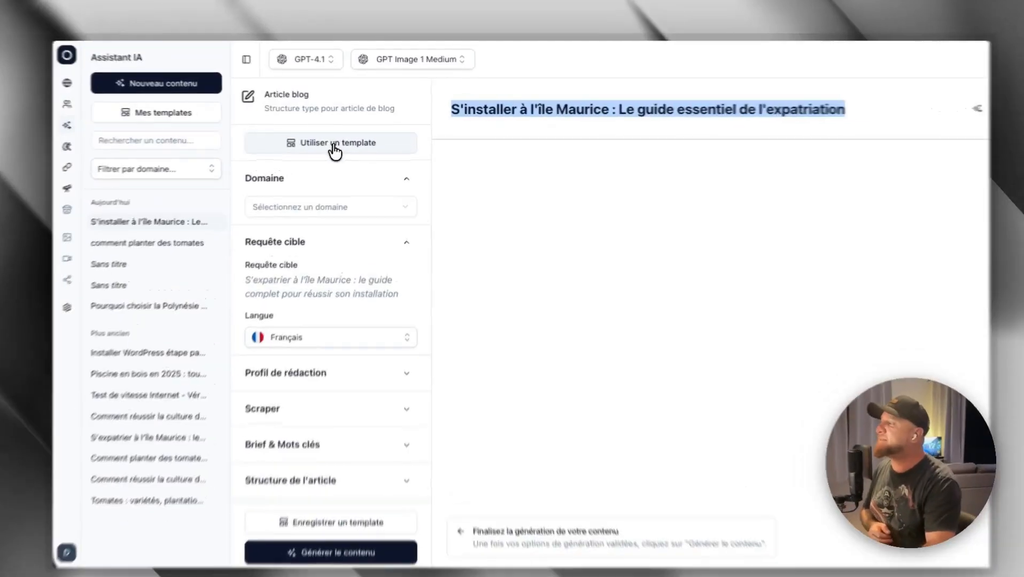
left_click(340, 147)
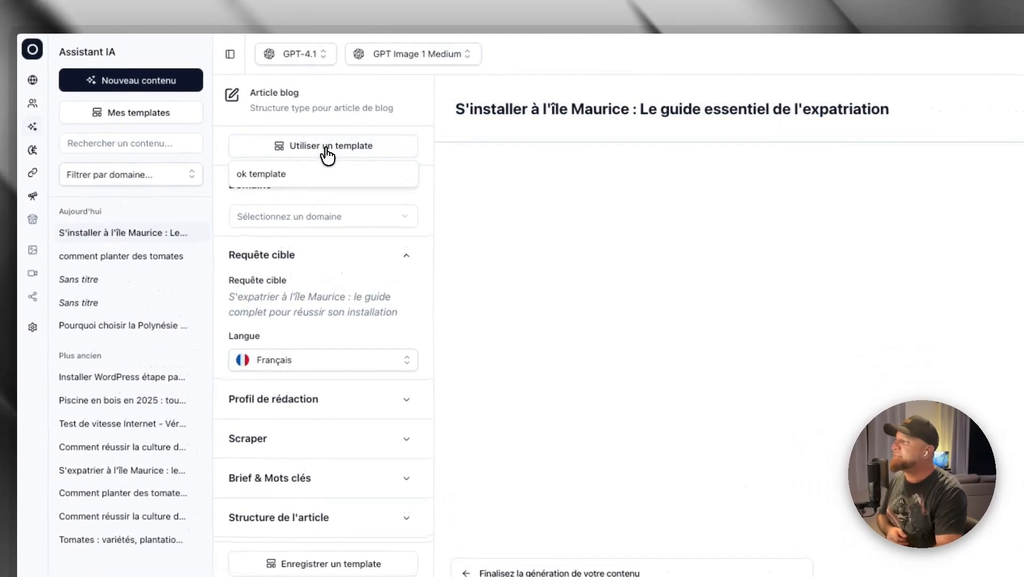
left_click(294, 175)
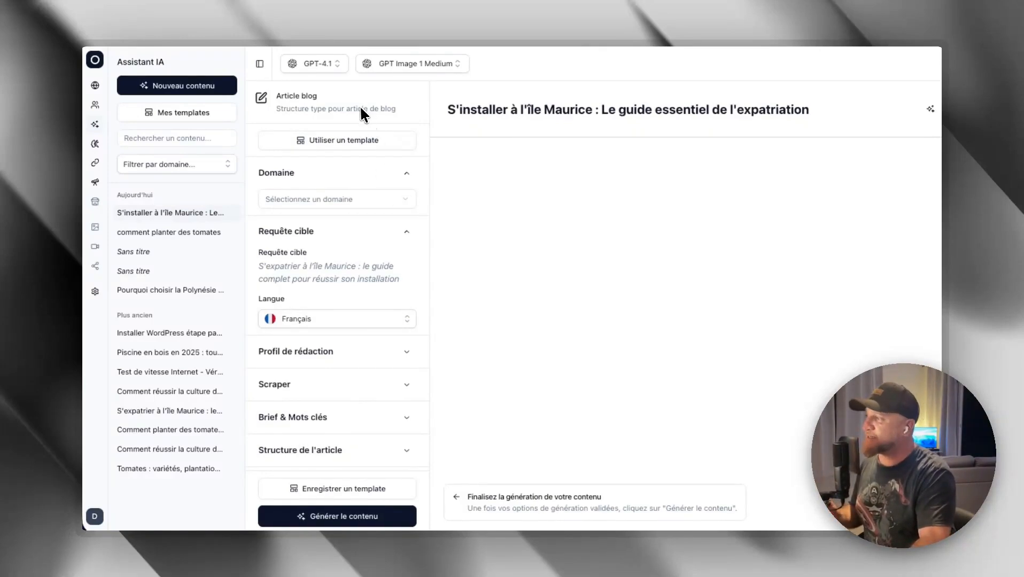
- Set the text generation model to GPT-5 mini after going through the available models
left_click(316, 63)
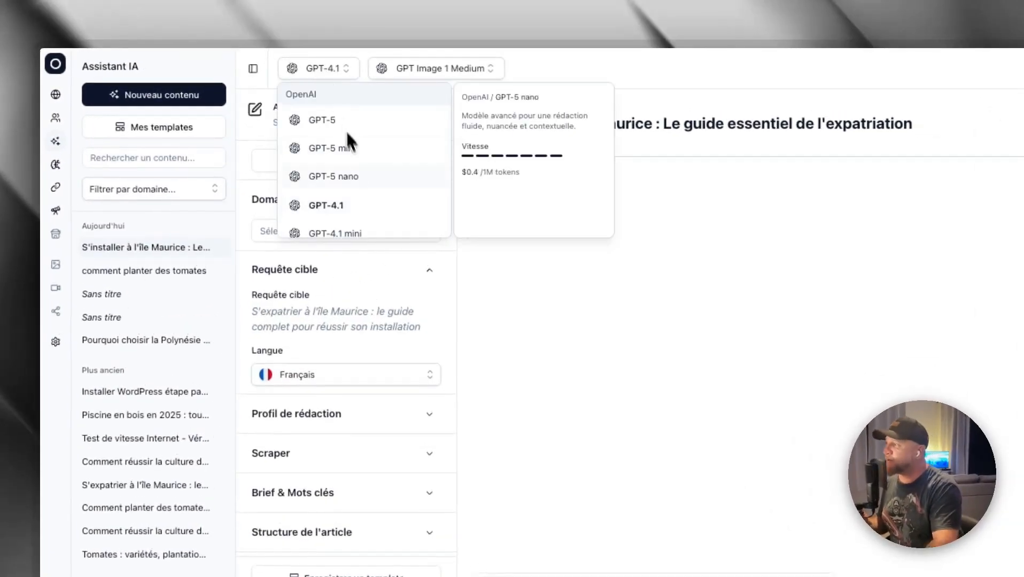
scroll(319, 116, "down", 5)
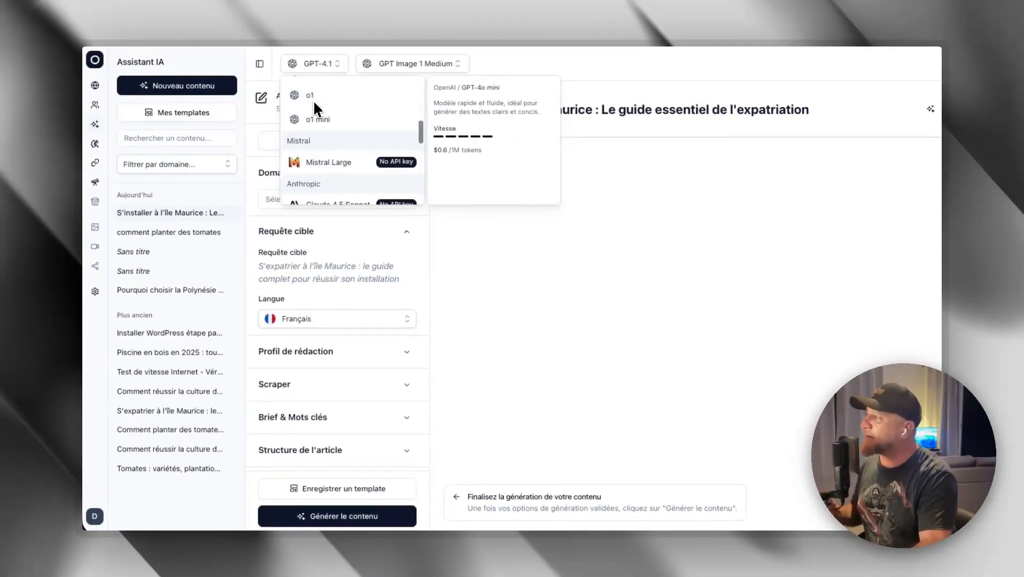
scroll(313, 103, "down", 6)
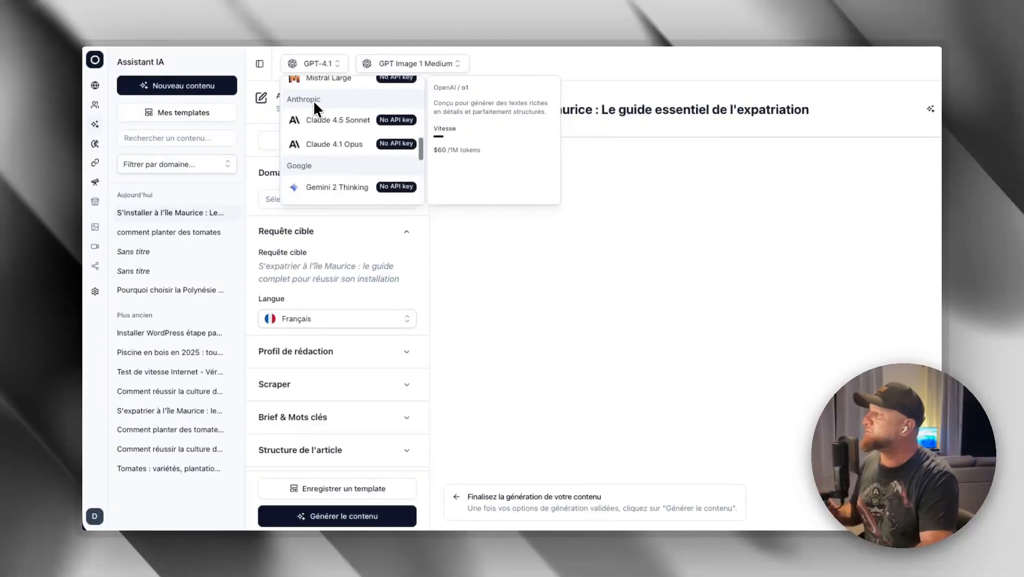
scroll(367, 151, "up", 8)
scroll(366, 158, "up", 3)
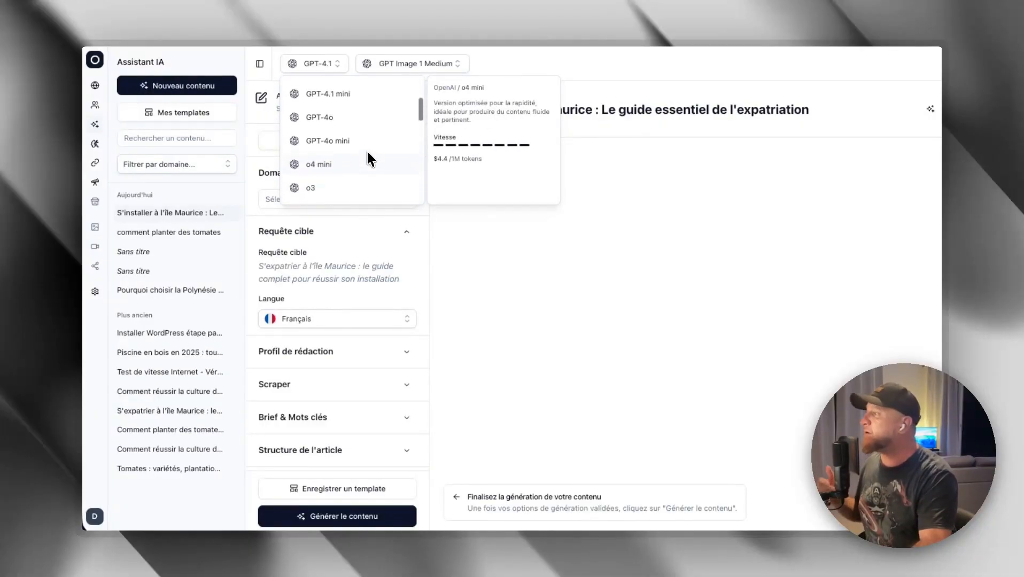
scroll(367, 154, "up", 4)
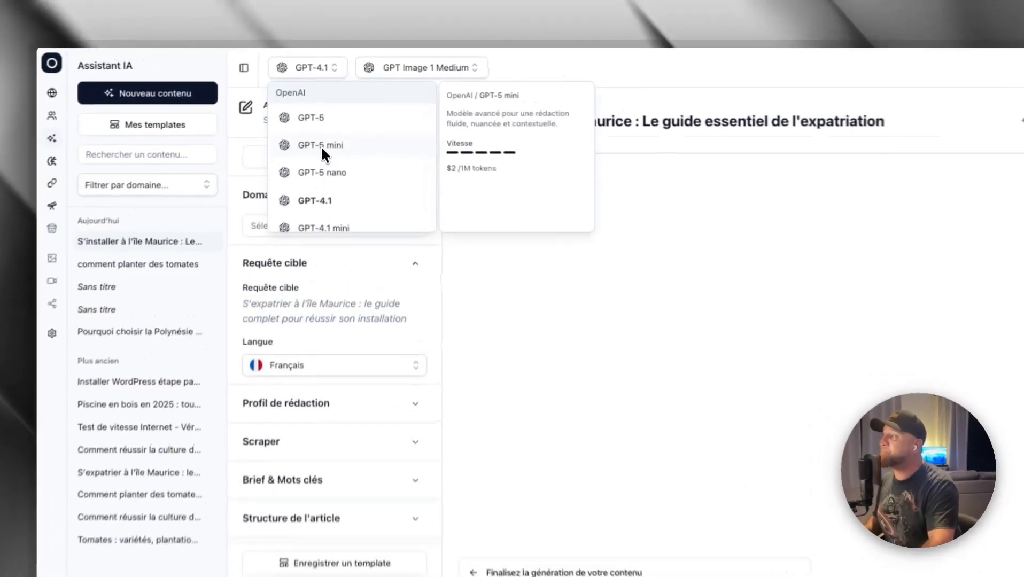
left_click(327, 129)
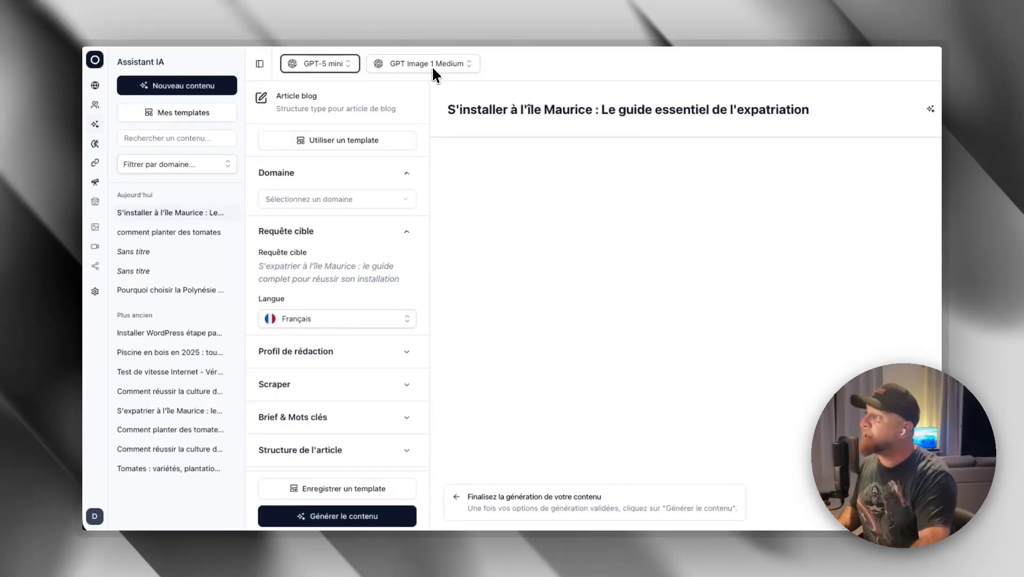
- Examine the text model list again and the image models offered by each provider, including their prices
left_click(320, 63)
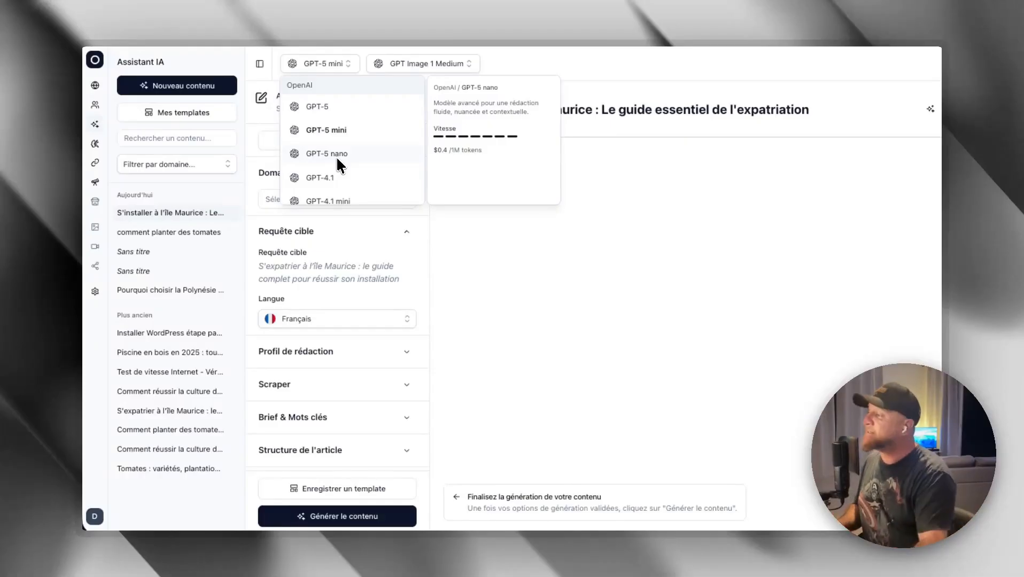
left_click(494, 63)
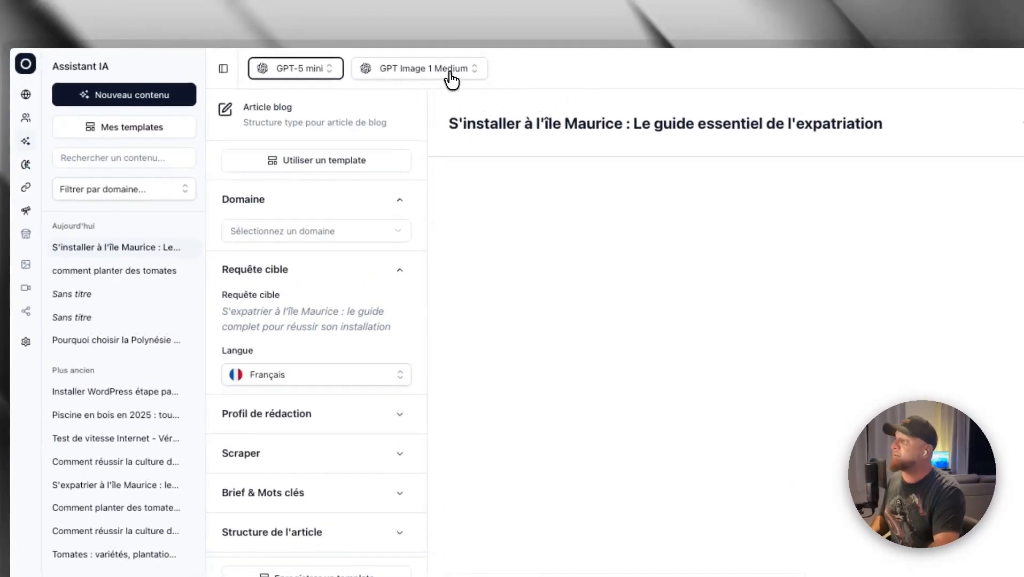
left_click(449, 76)
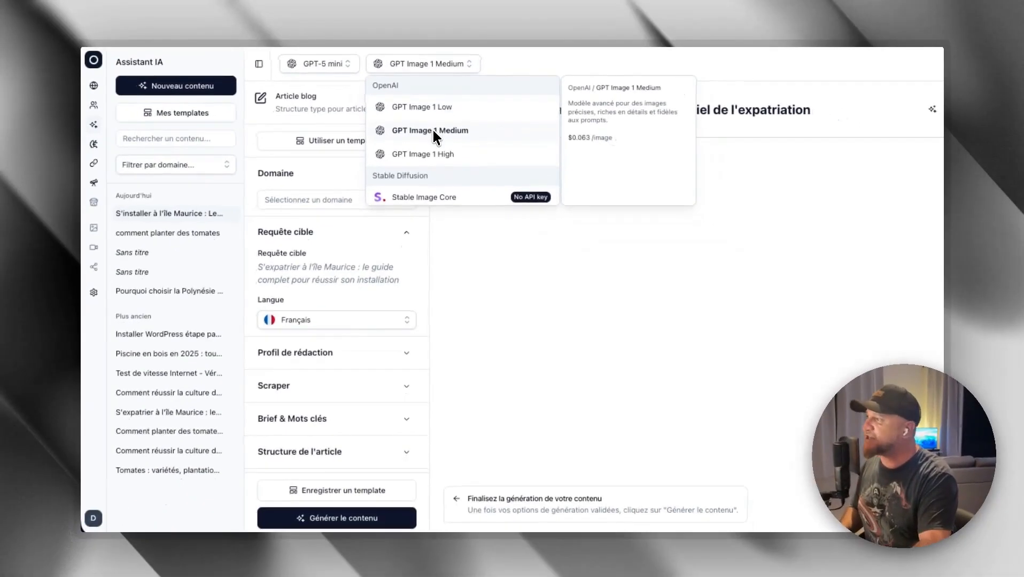
scroll(432, 128, "down", 3)
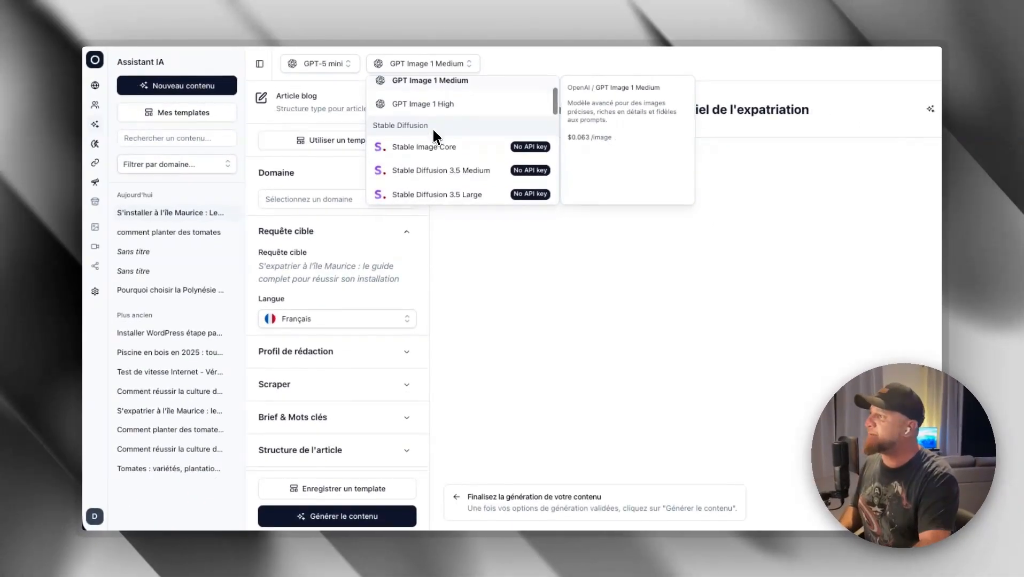
scroll(441, 155, "down", 5)
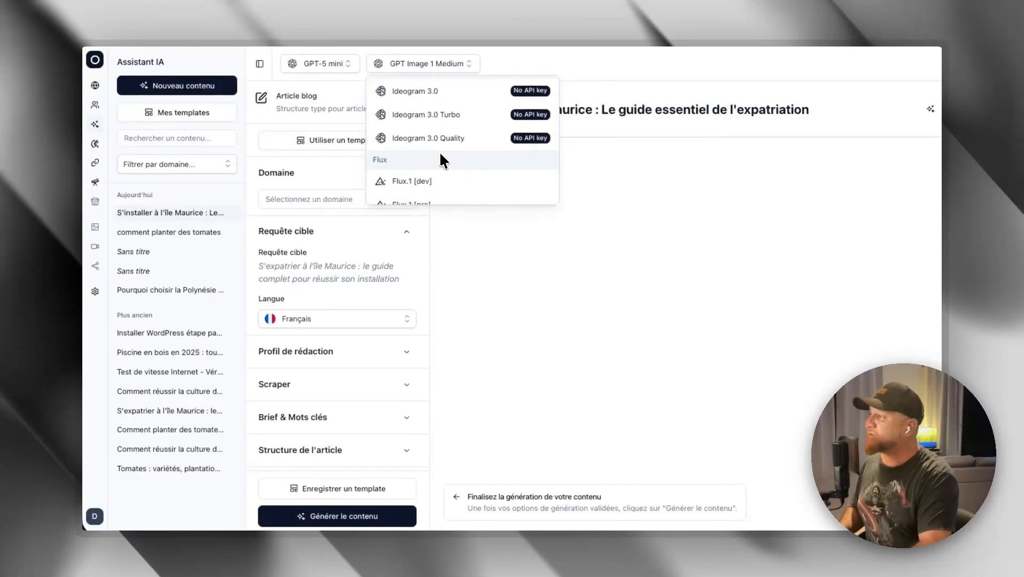
scroll(440, 154, "down", 4)
scroll(440, 152, "down", 1)
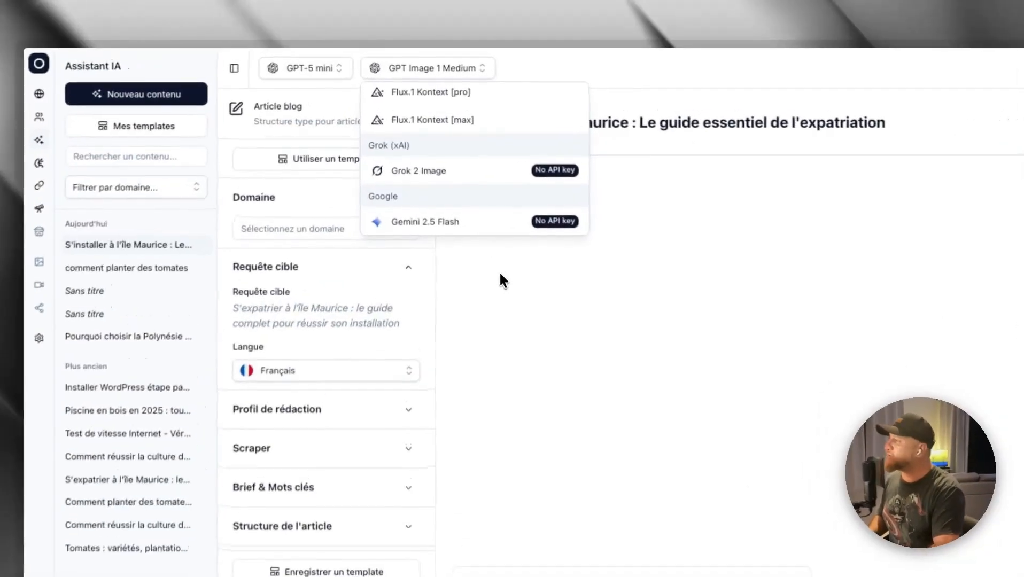
left_click(481, 242)
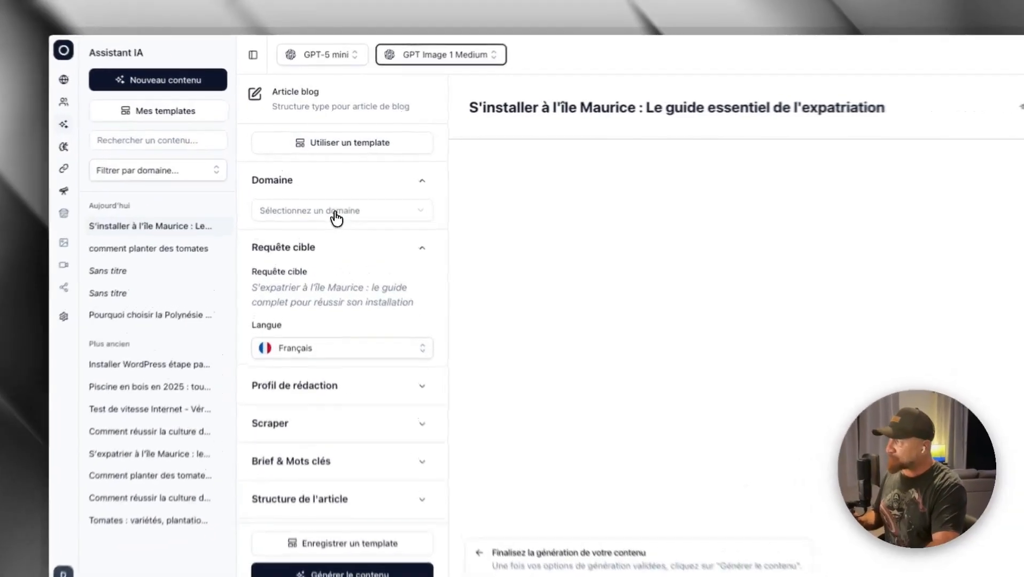
- Review the domain choices and the language options in the article settings
left_click(338, 199)
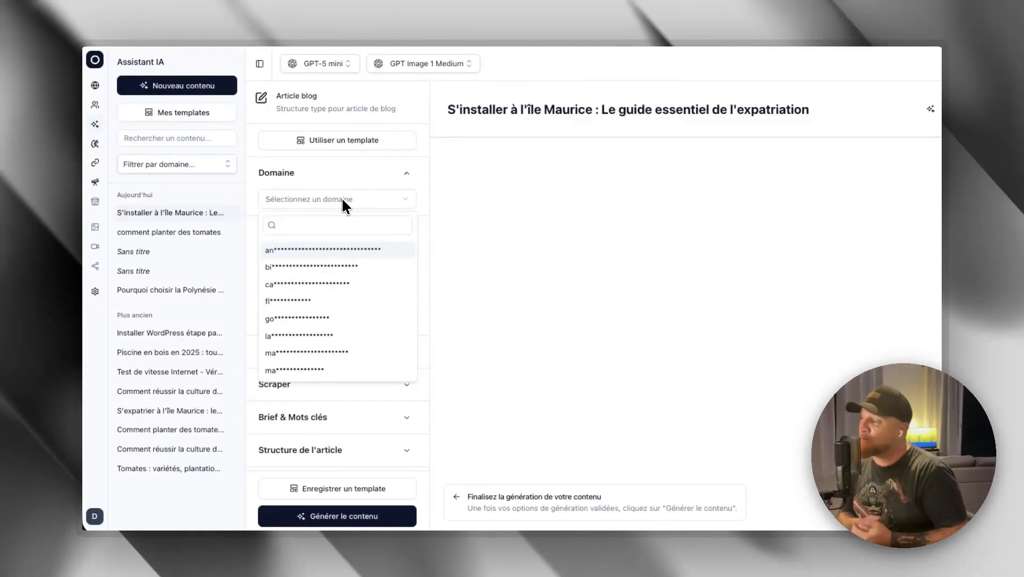
left_click(340, 200)
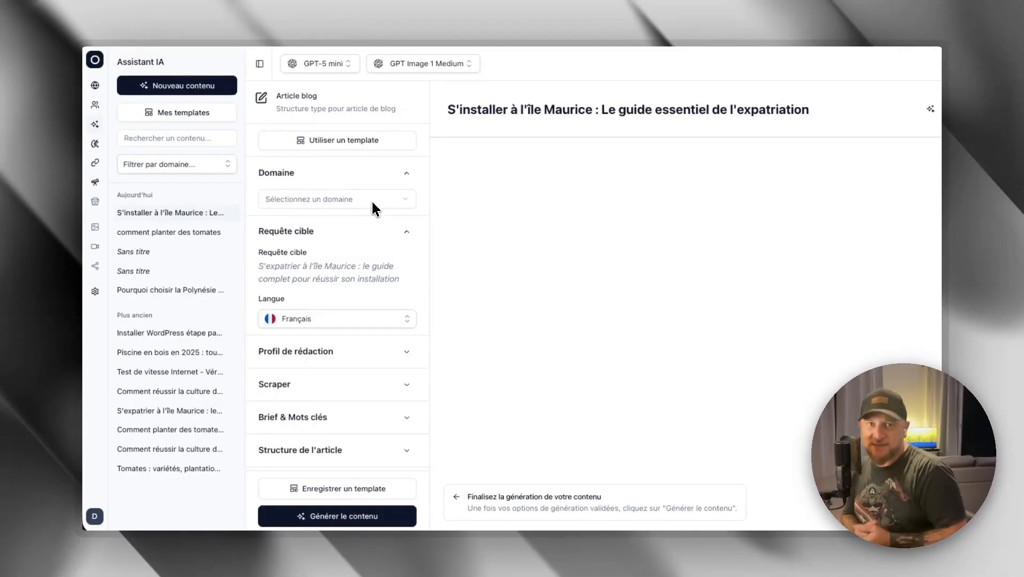
scroll(355, 265, "down", 1)
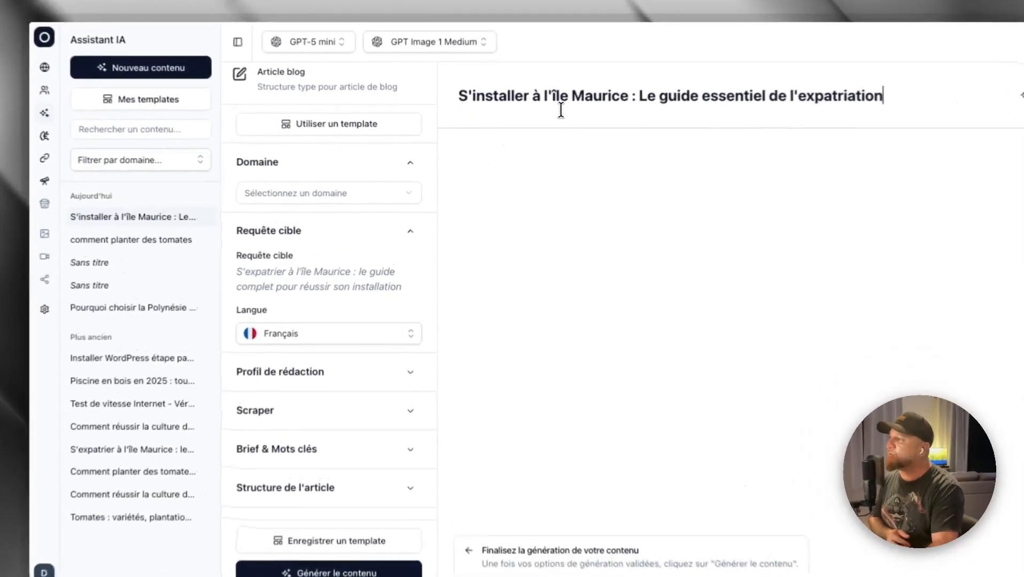
triple_click(535, 110)
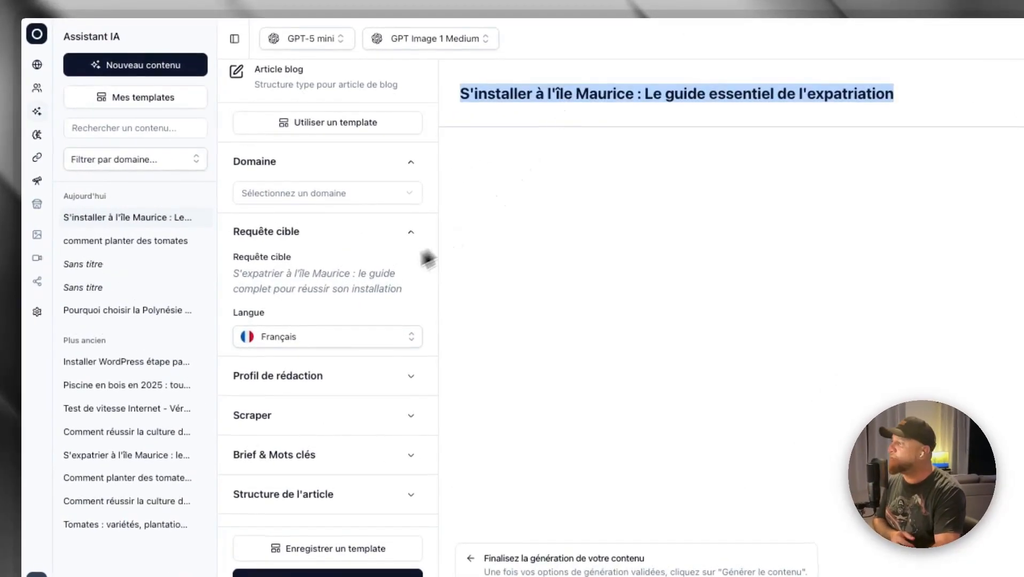
scroll(374, 267, "down", 3)
left_click(329, 272)
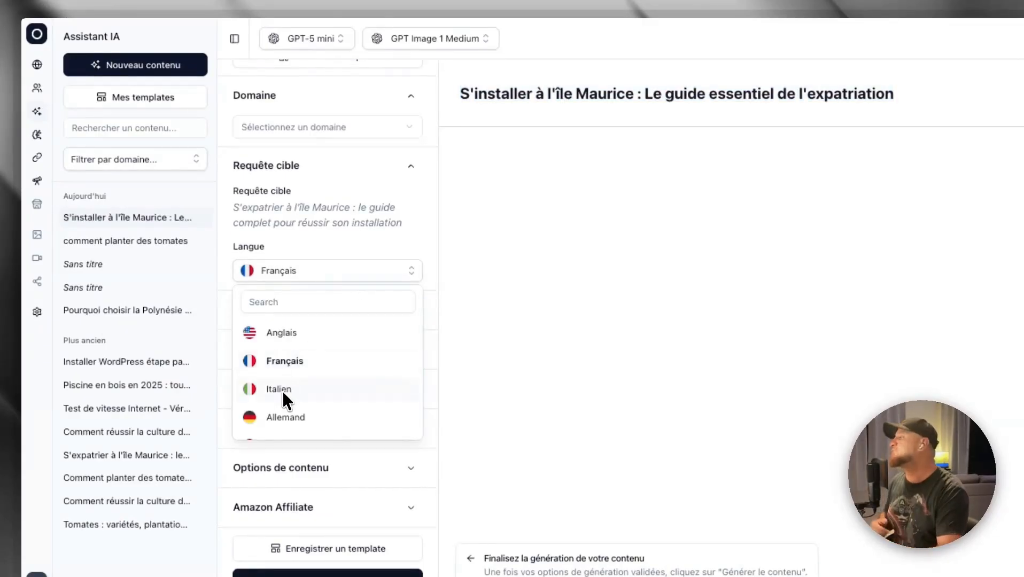
left_click(310, 276)
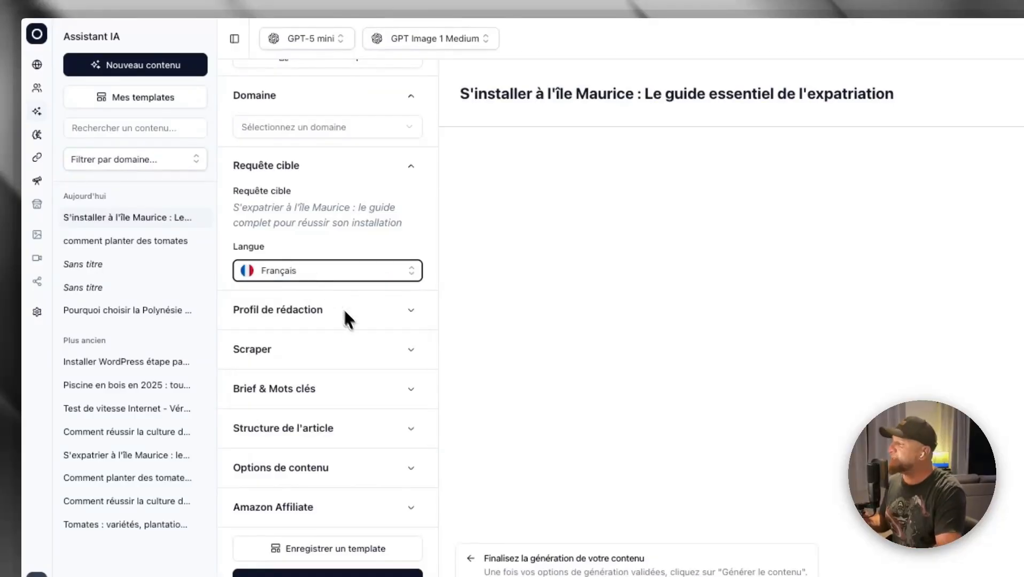
- Expand the writing profile section and assign the domain starting with "bi" to the article
left_click(412, 316)
left_click(263, 126)
left_click(272, 160)
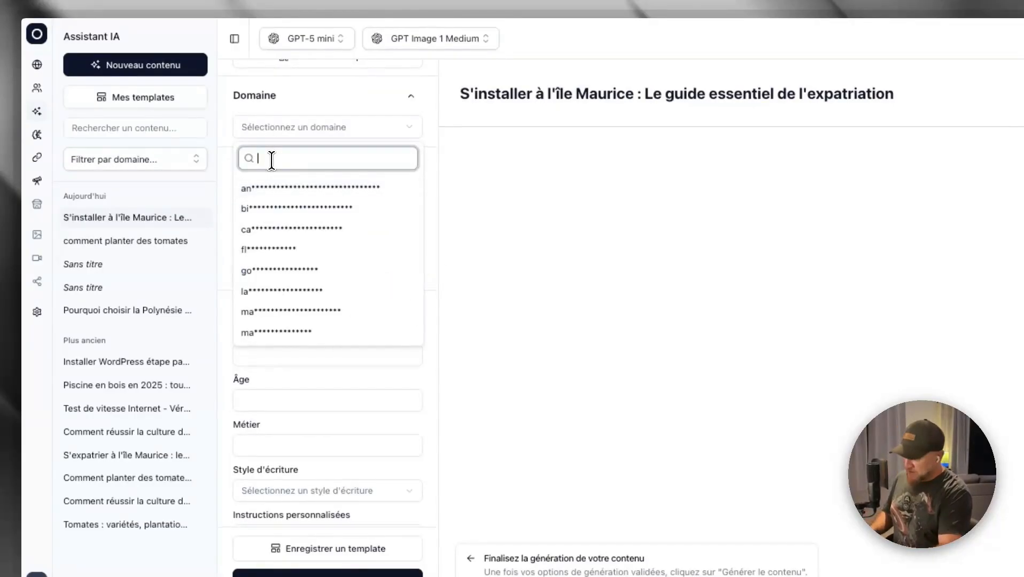
type("blo")
double_click(272, 160)
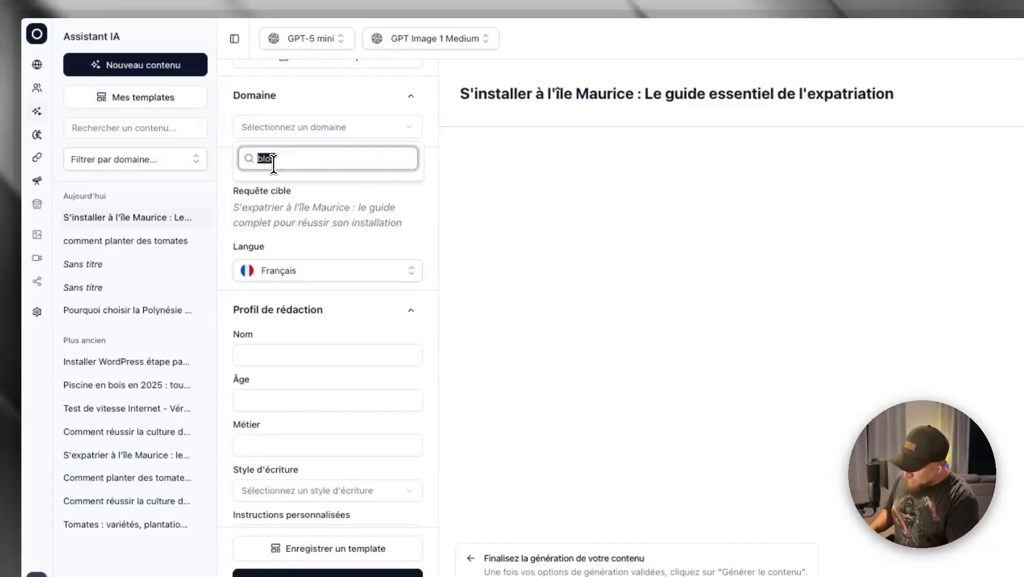
key("BackSpace")
left_click(274, 186)
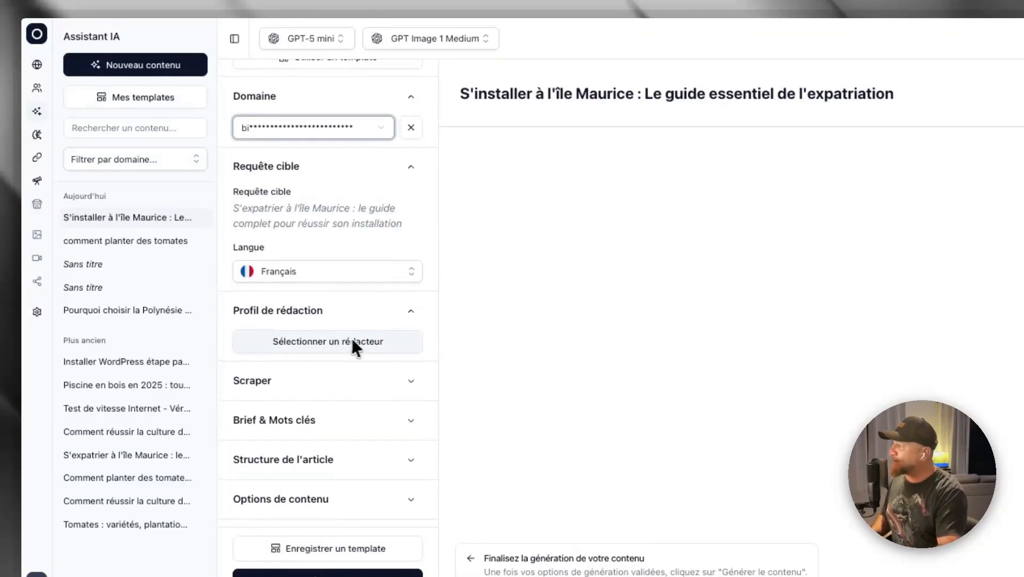
- Check the writers available for the assigned domain, and remove the domain from the article
left_click(345, 342)
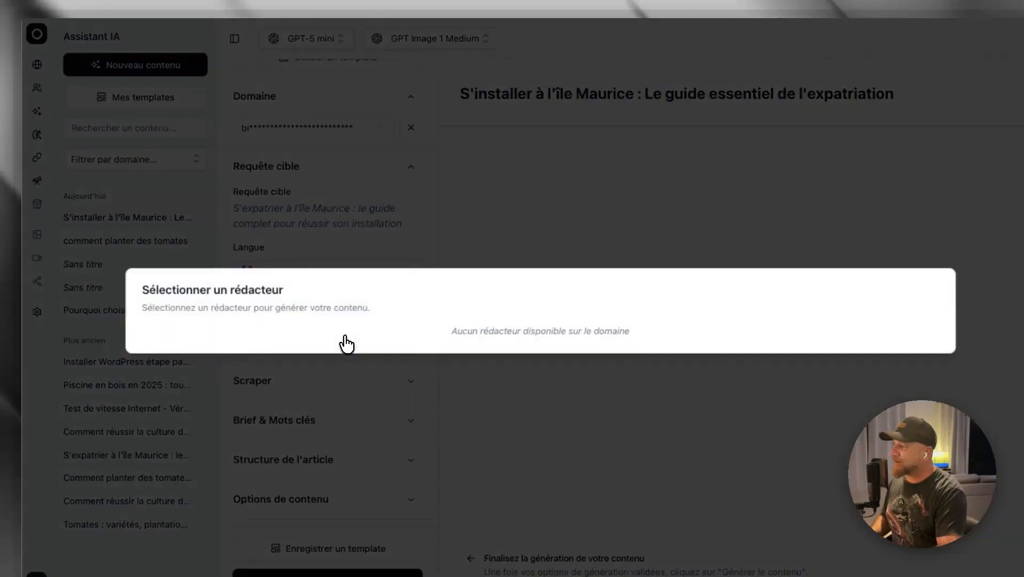
left_click(502, 211)
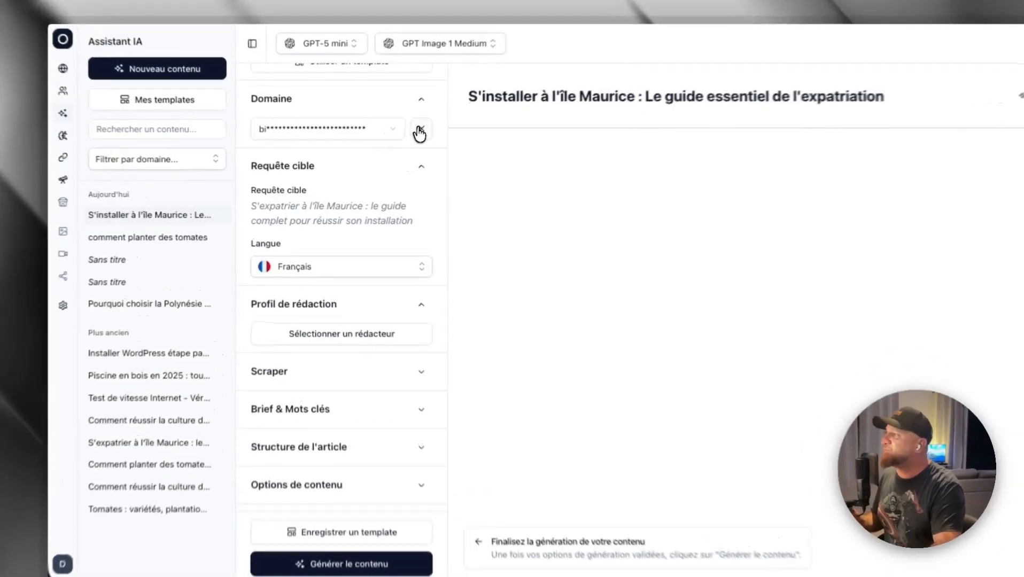
left_click(419, 131)
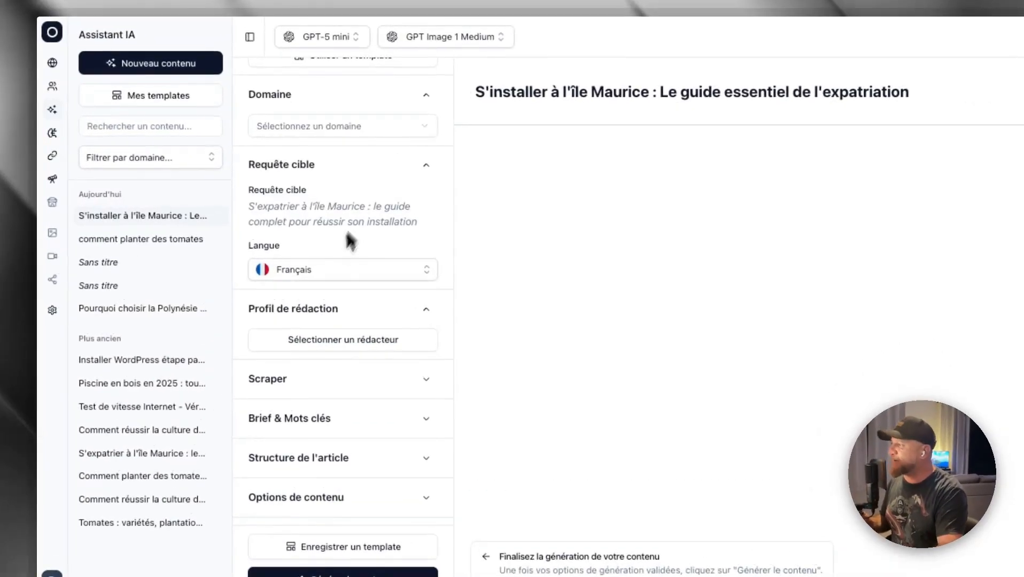
- Enter the writer's name and set the age to 34 in the article's own writing profile
left_click(361, 334)
scroll(378, 321, "down", 2)
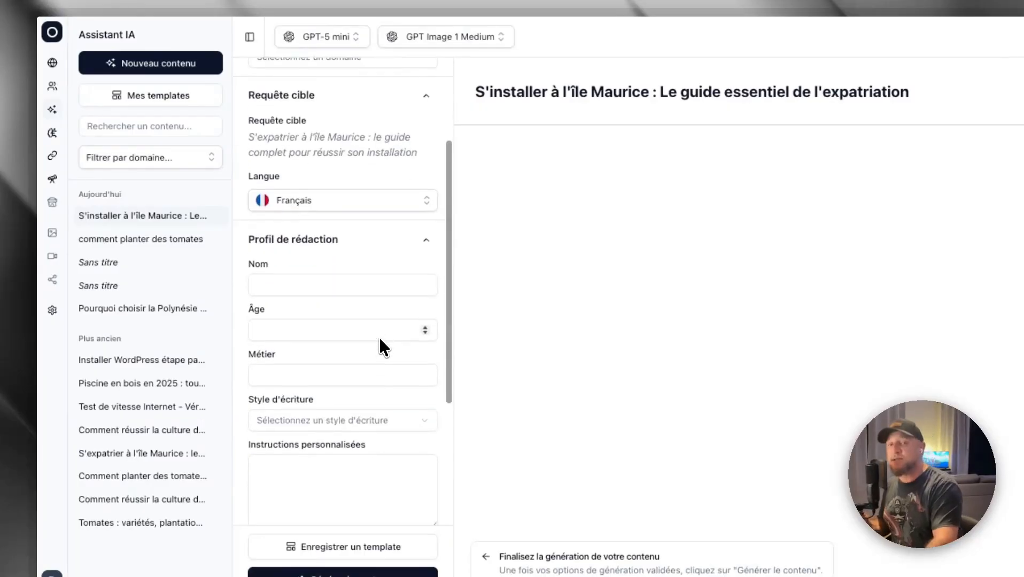
left_click(315, 287)
left_click(274, 329)
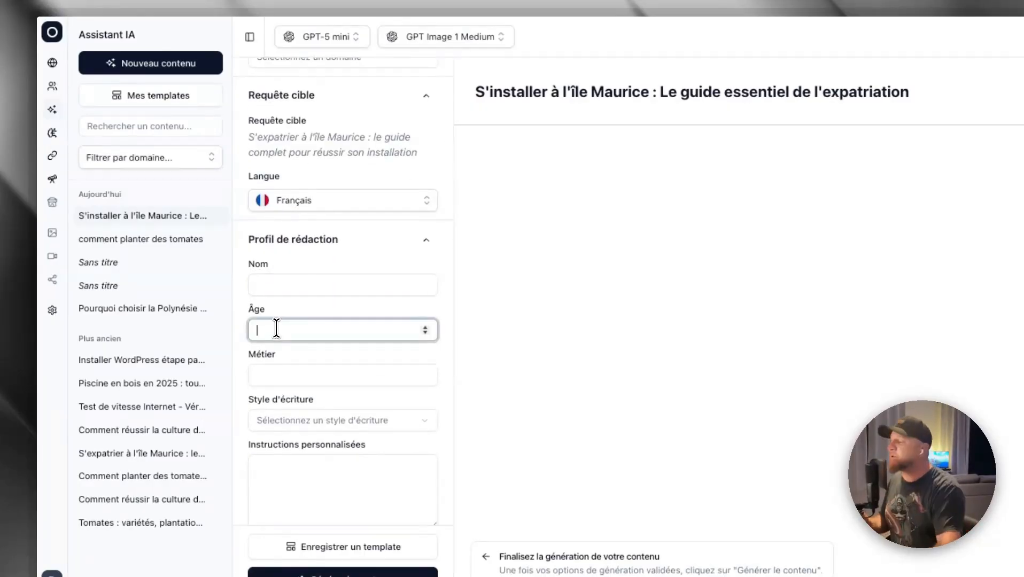
left_click(286, 289)
type("Fred")
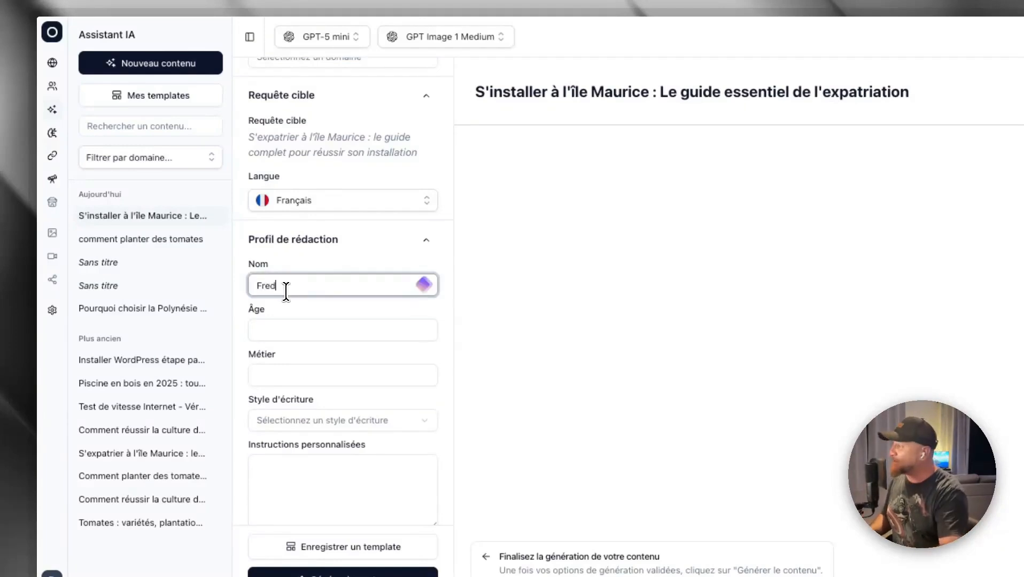
left_click(281, 331)
type("34")
- Set the writer's occupation to "agence de tourisme" and the writing style to Jovial, leaving the custom instructions empty
left_click(283, 374)
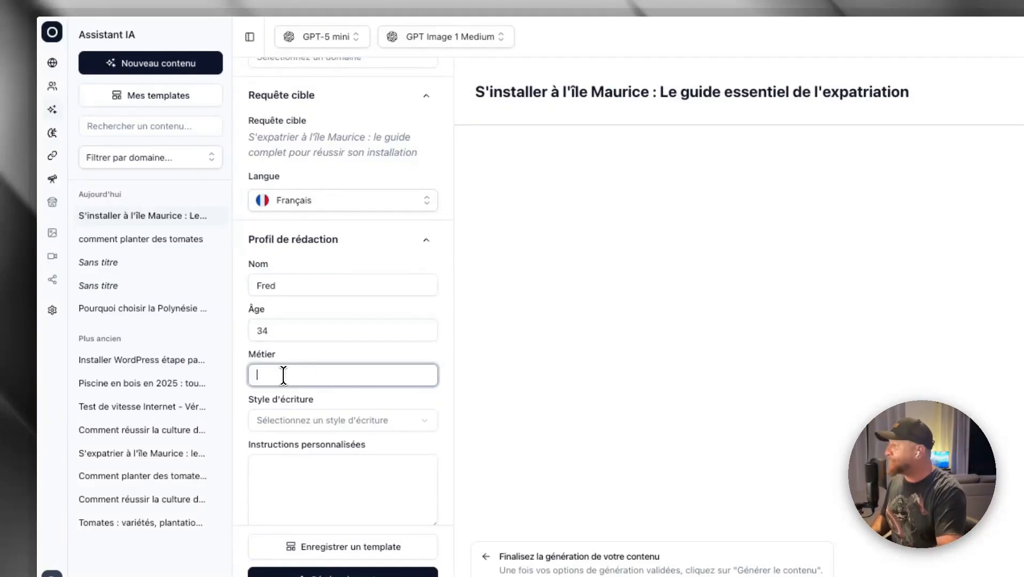
type("agence de tou")
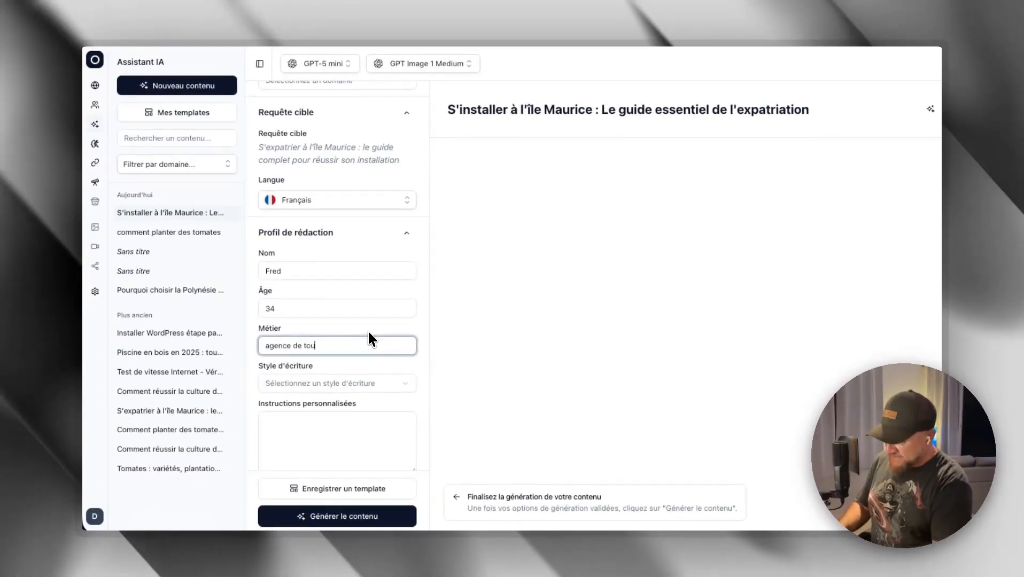
type("risme")
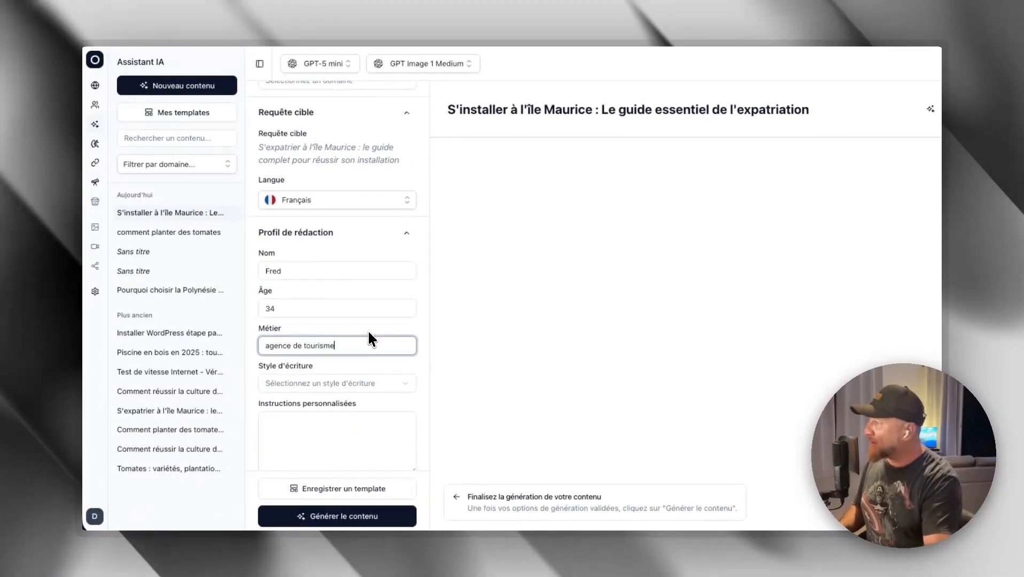
left_click(322, 383)
left_click(291, 216)
left_click(312, 434)
scroll(314, 425, "down", 3)
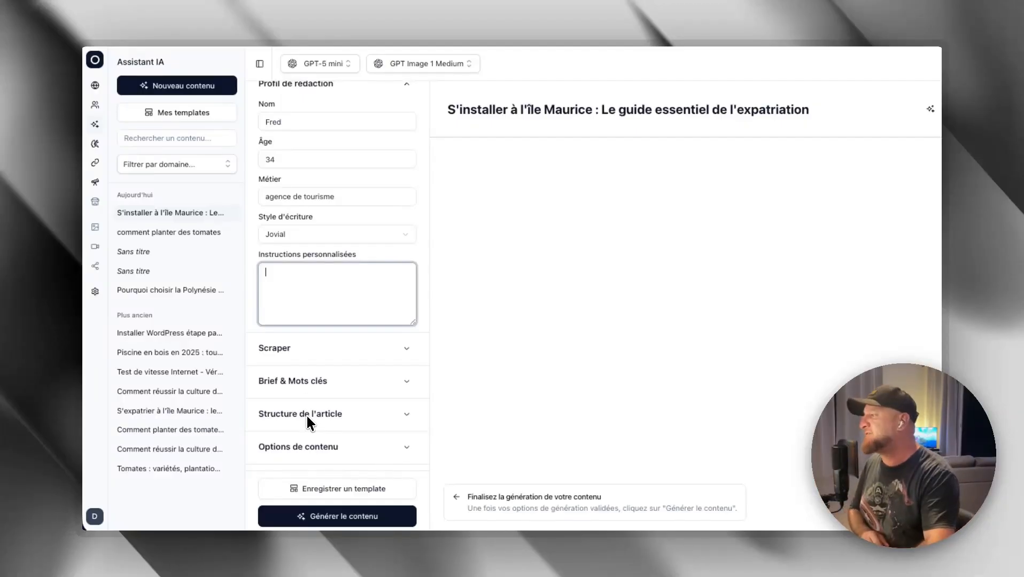
- Expand the Scraper settings, turn off the Google search intentions and open an entry field for a custom URL
left_click(408, 350)
scroll(435, 358, "down", 3)
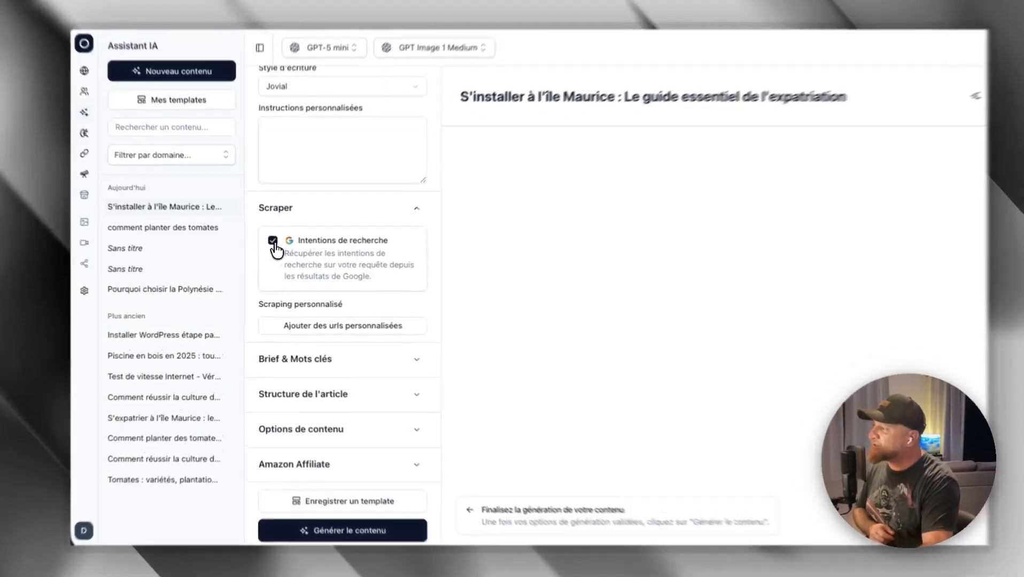
left_click(272, 244)
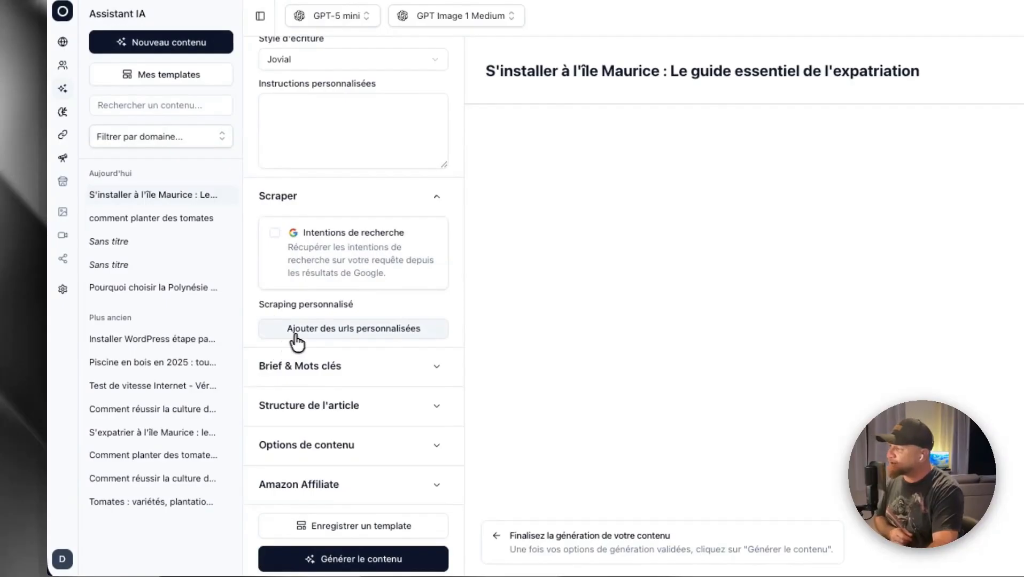
left_click(316, 334)
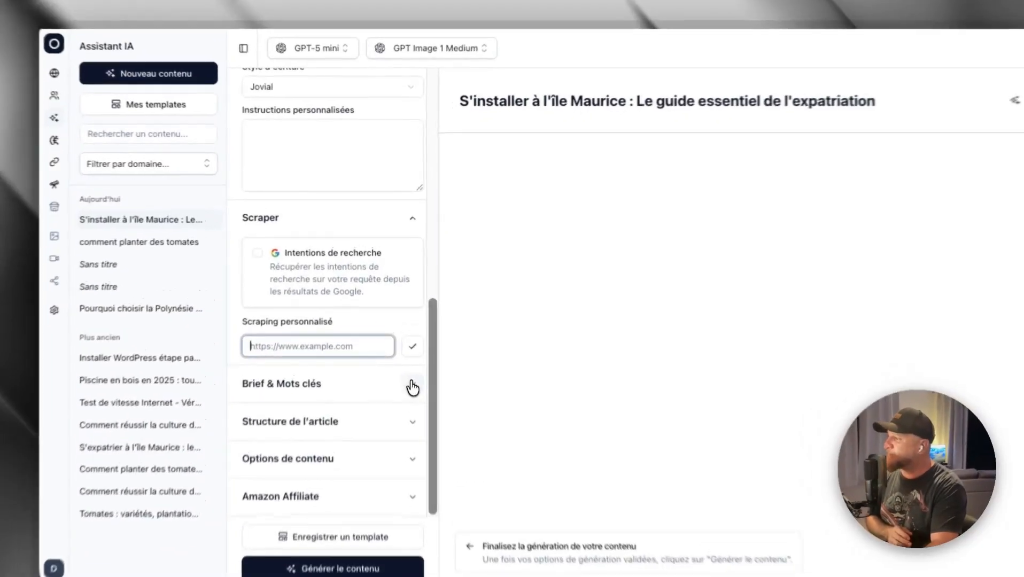
- Expand the brief and keywords section and examine the generation brief alongside the article title
left_click(398, 358)
scroll(373, 355, "down", 3)
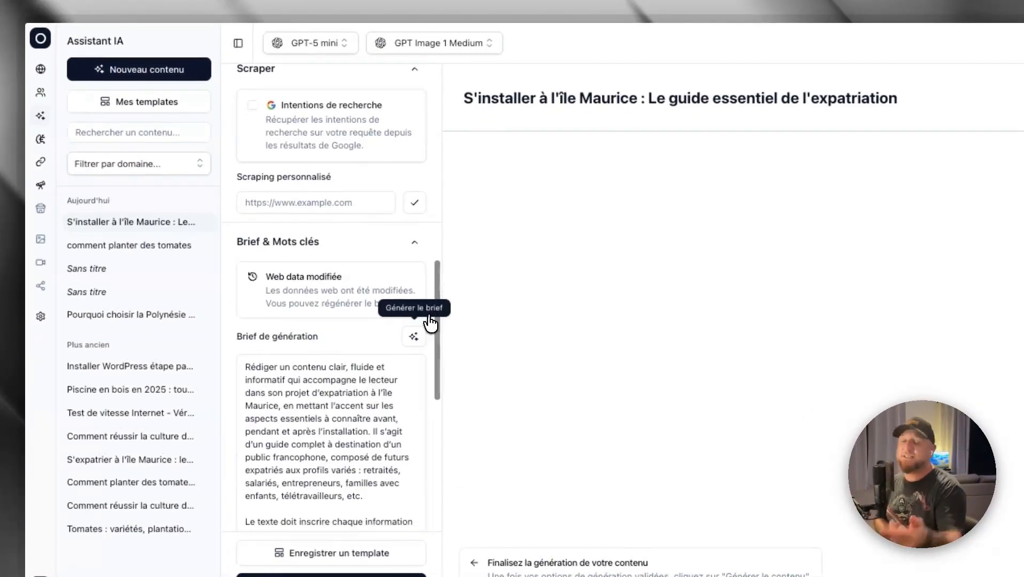
triple_click(524, 98)
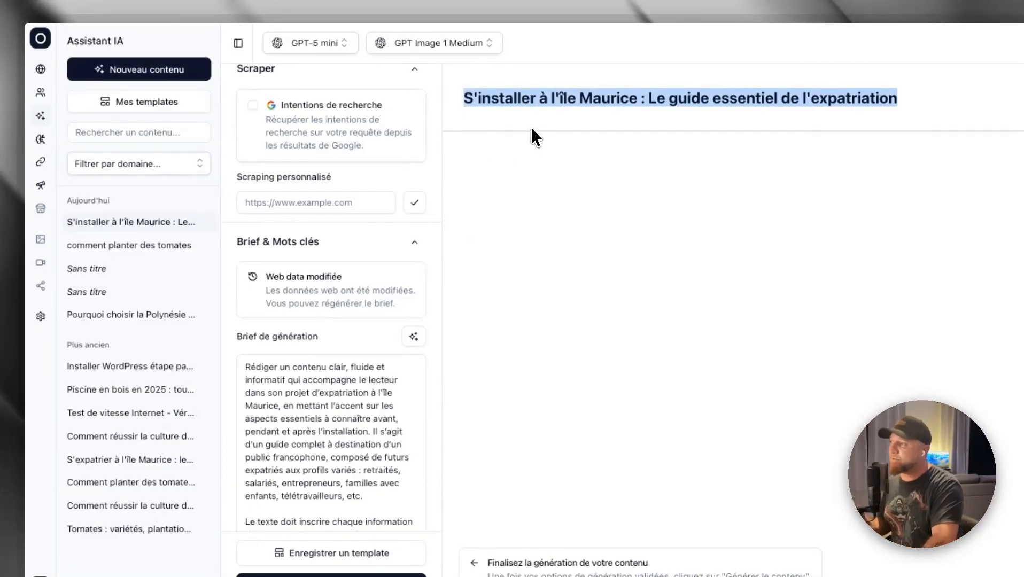
scroll(304, 278, "down", 3)
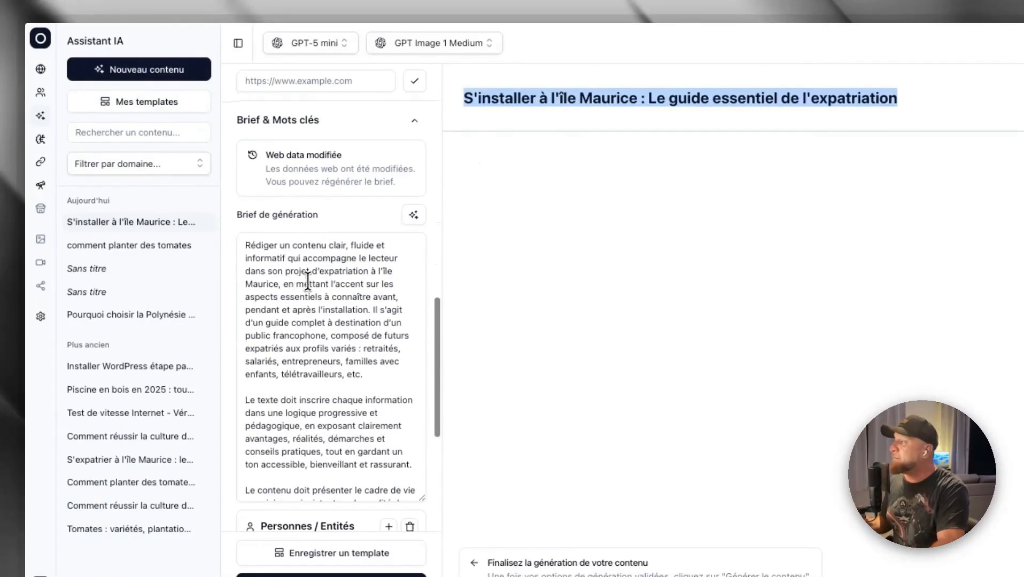
left_click(333, 293)
- Turn the Google search intentions option back on in the Scraper settings
scroll(336, 291, "up", 5)
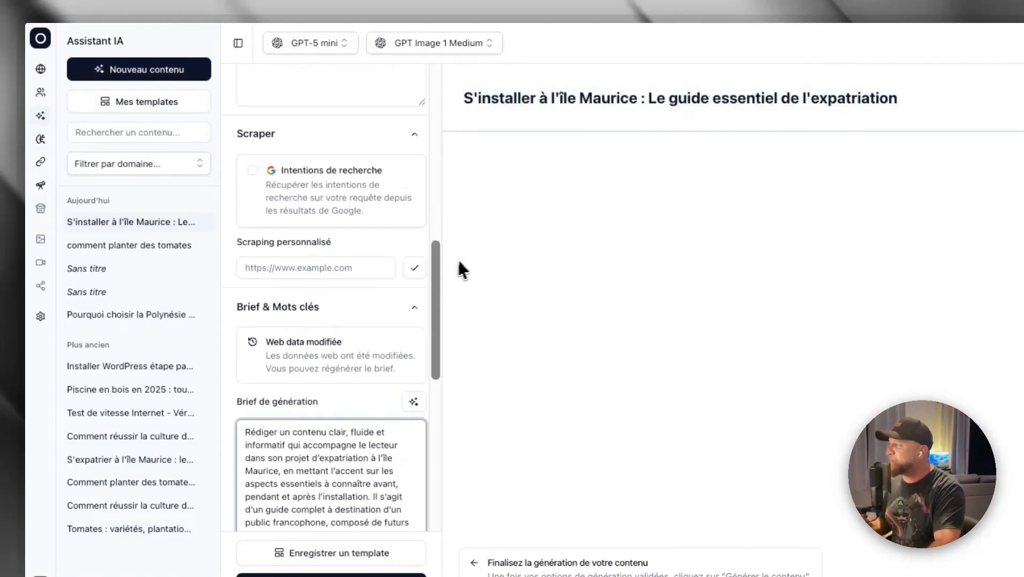
left_click(253, 170)
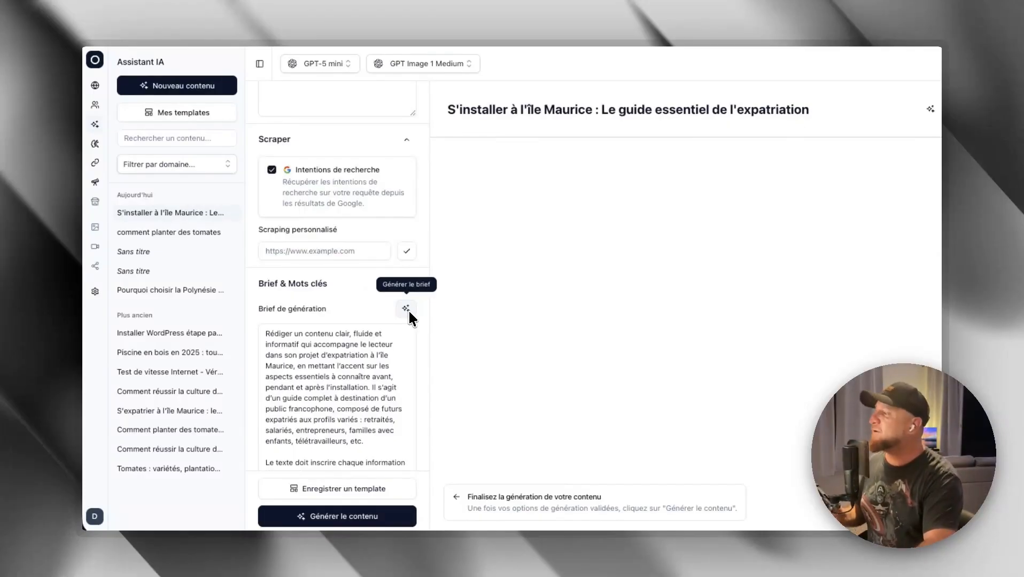
left_click(352, 255)
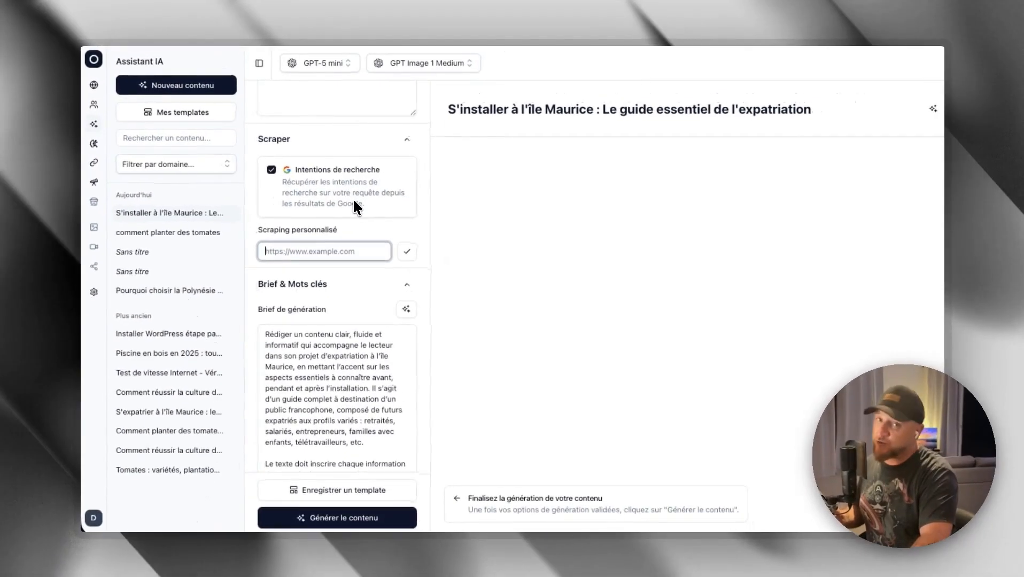
- Read through the generation brief to its end and add an empty line after the last paragraph
scroll(358, 200, "down", 1)
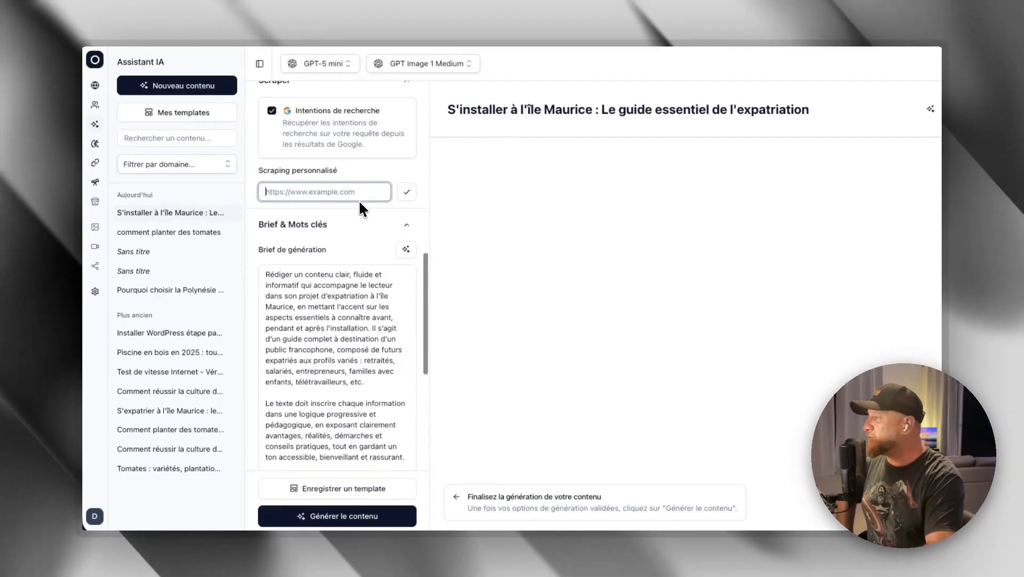
scroll(359, 245, "down", 2)
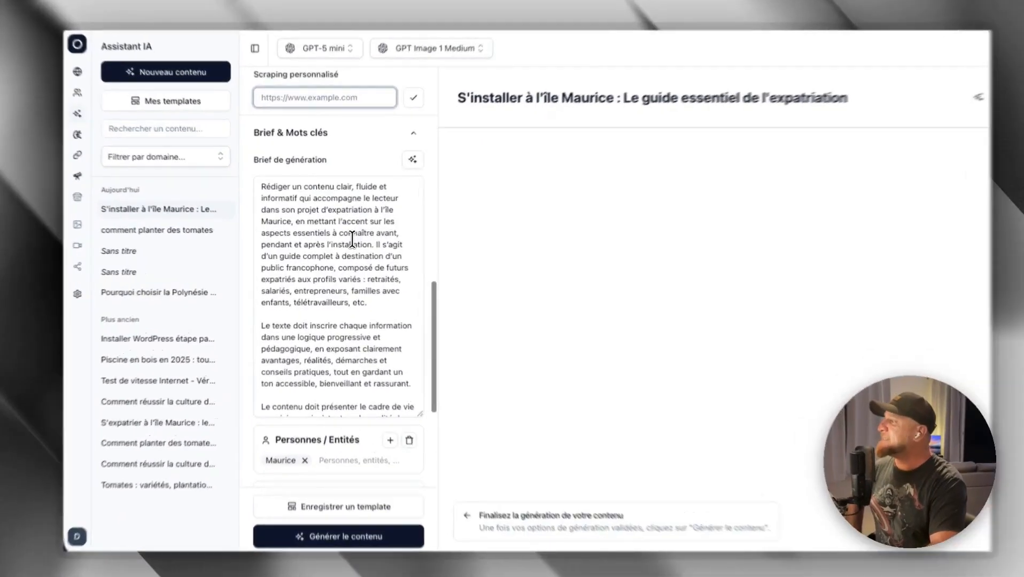
scroll(323, 235, "down", 5)
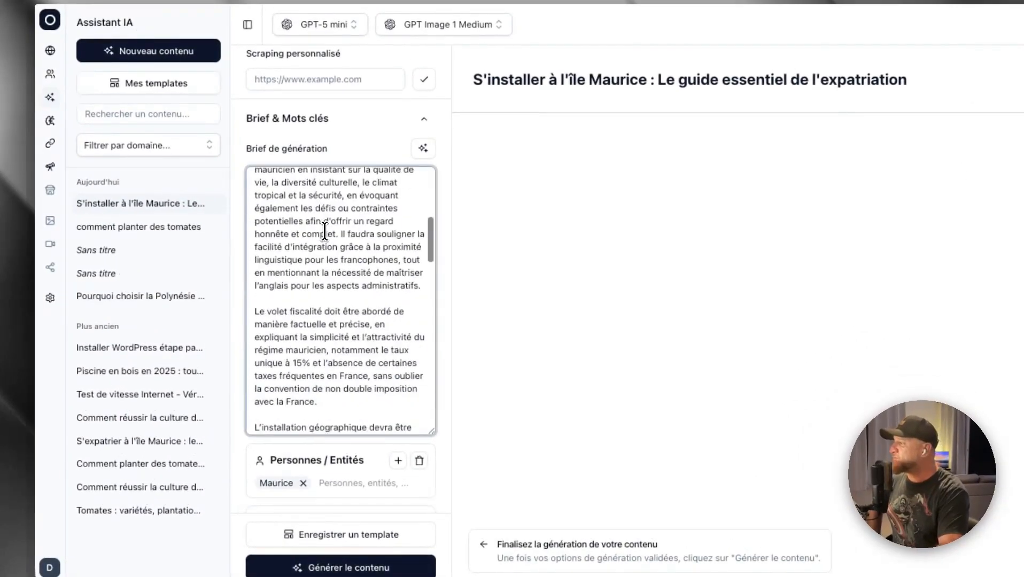
scroll(324, 231, "down", 10)
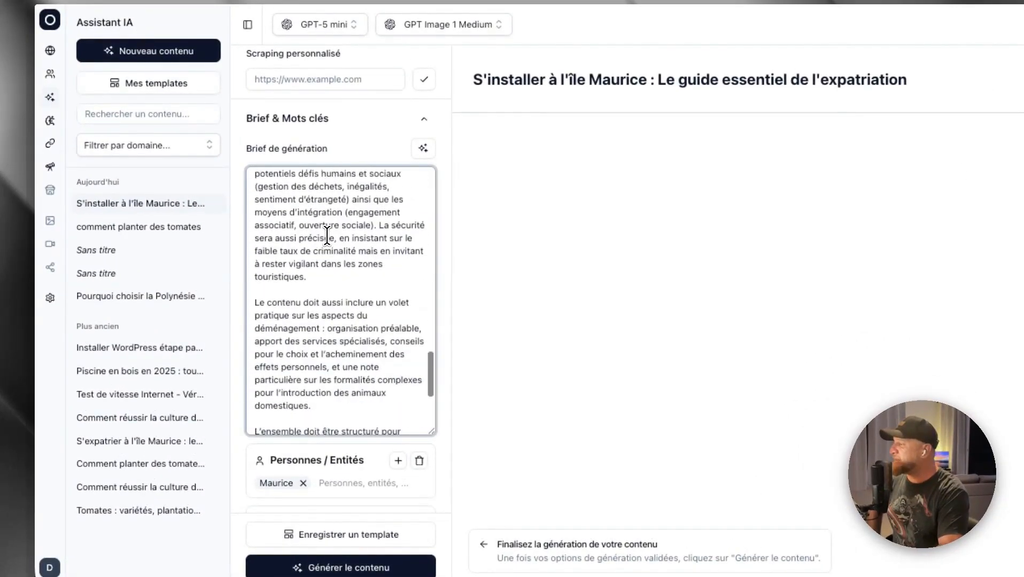
scroll(326, 235, "down", 2)
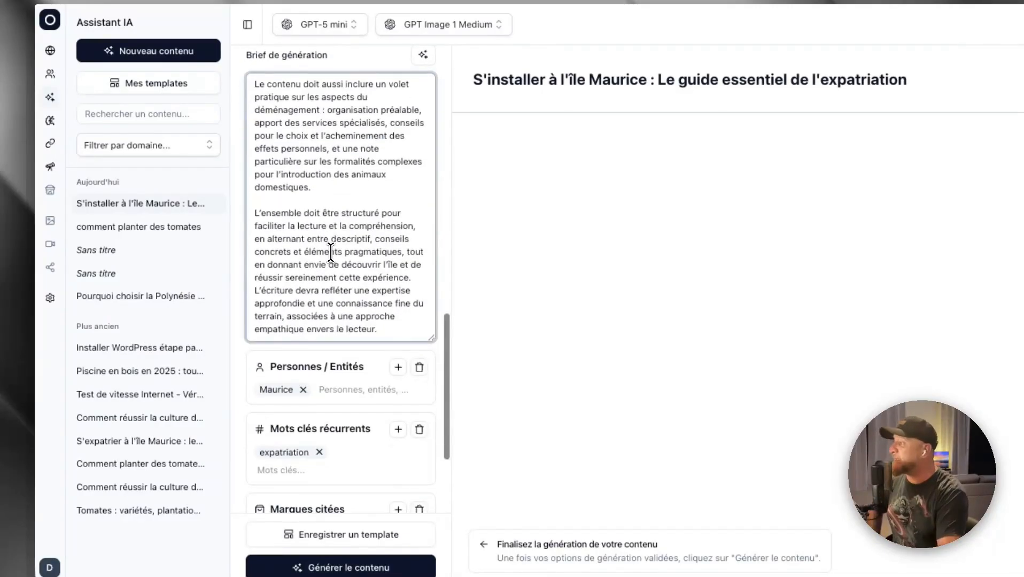
left_click(389, 326)
key("Return")
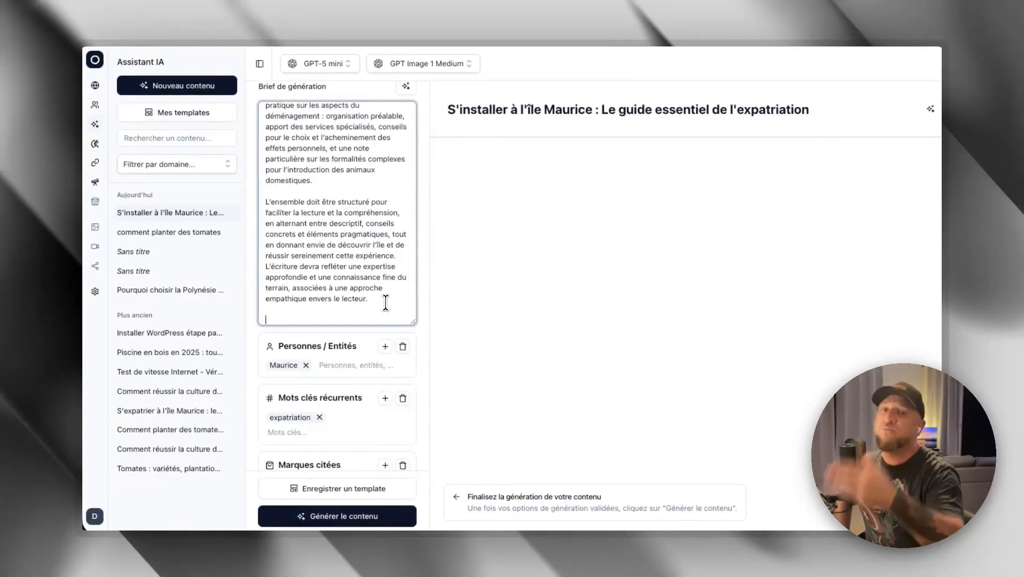
- Review the people and entities, recurring keywords and cited brands defined below the brief
scroll(412, 331, "down", 3)
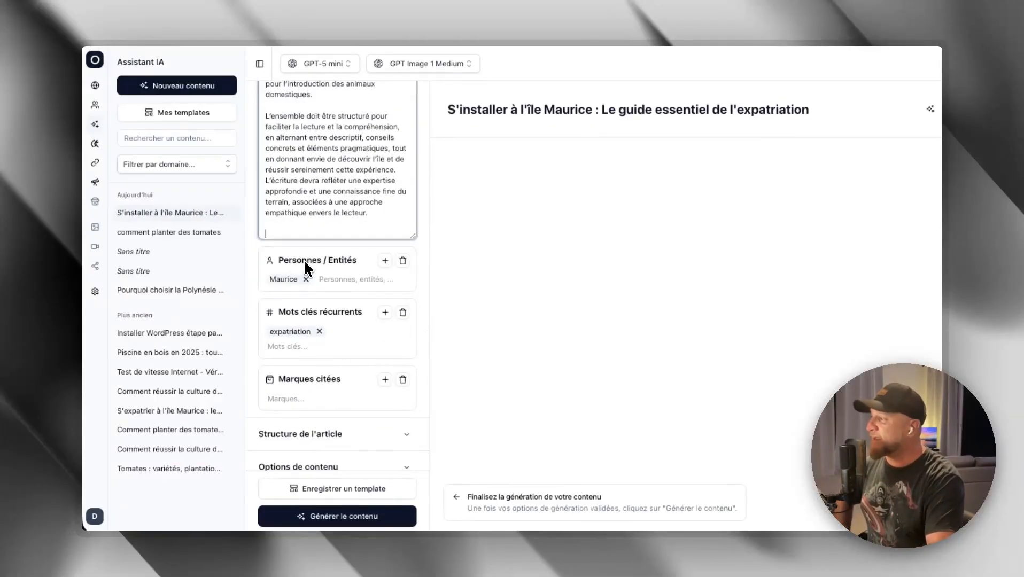
scroll(316, 339, "down", 1)
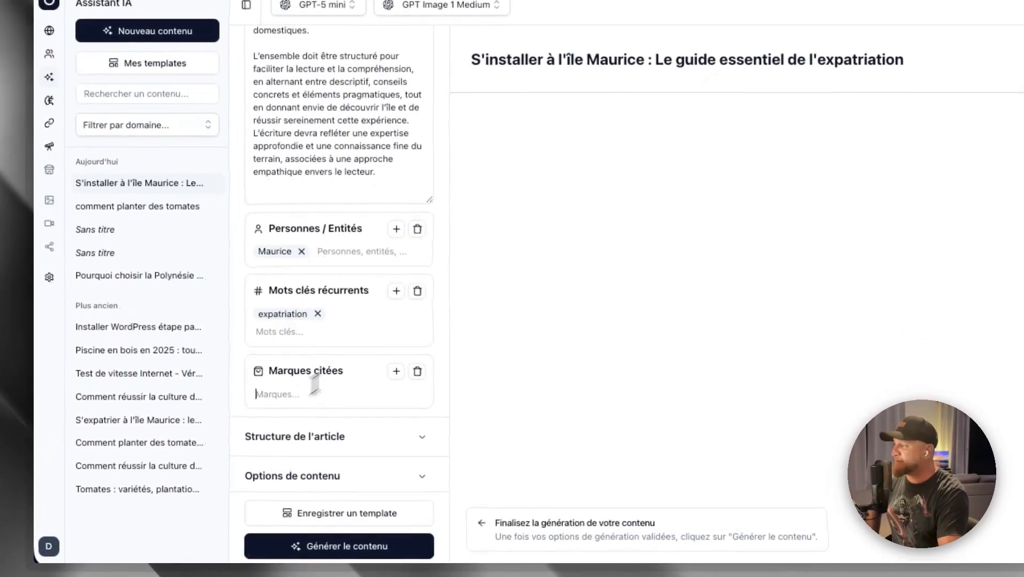
scroll(368, 381, "down", 2)
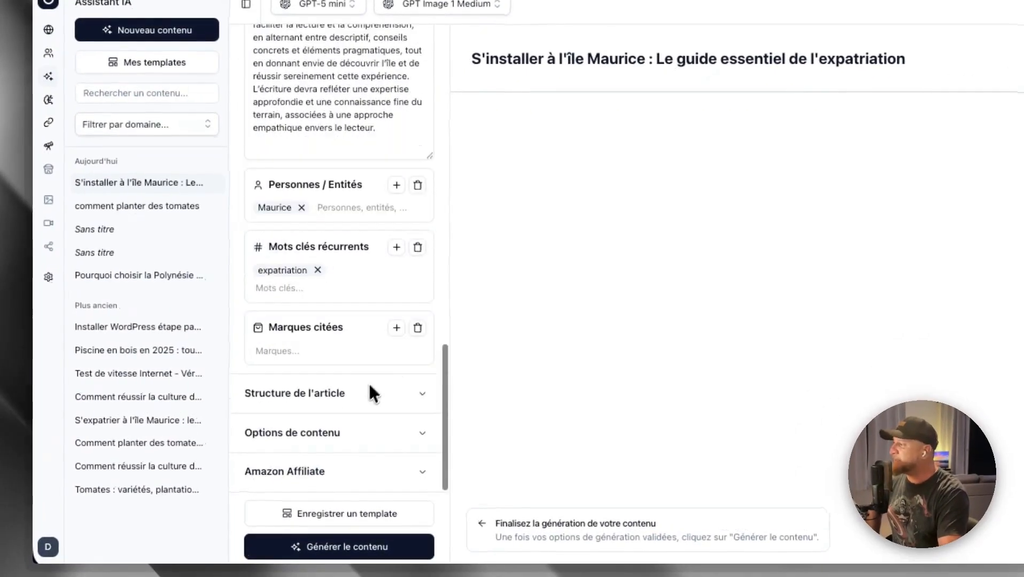
- Expand the article structure section and open the outline for editing
left_click(420, 396)
scroll(374, 342, "down", 3)
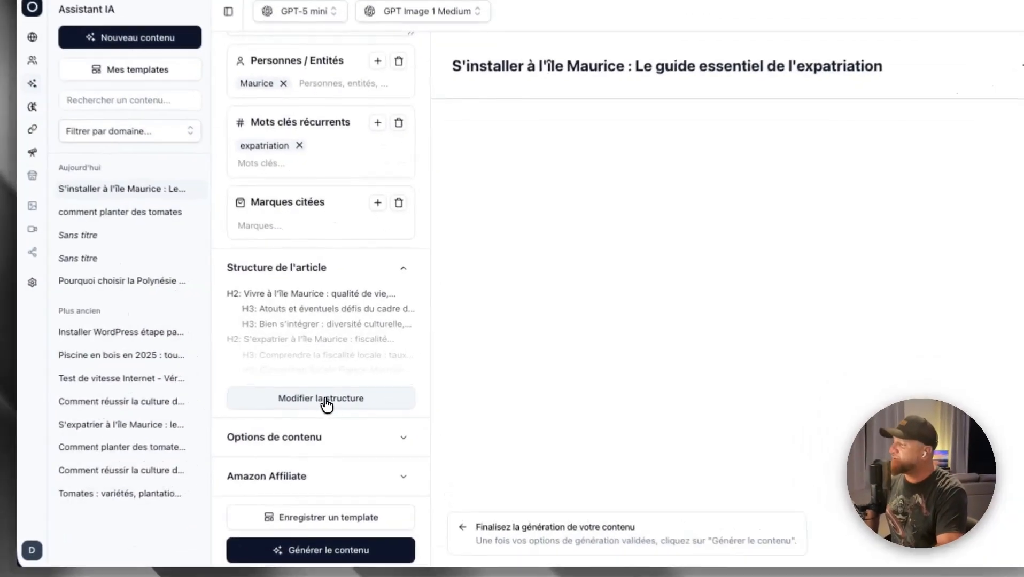
left_click(326, 400)
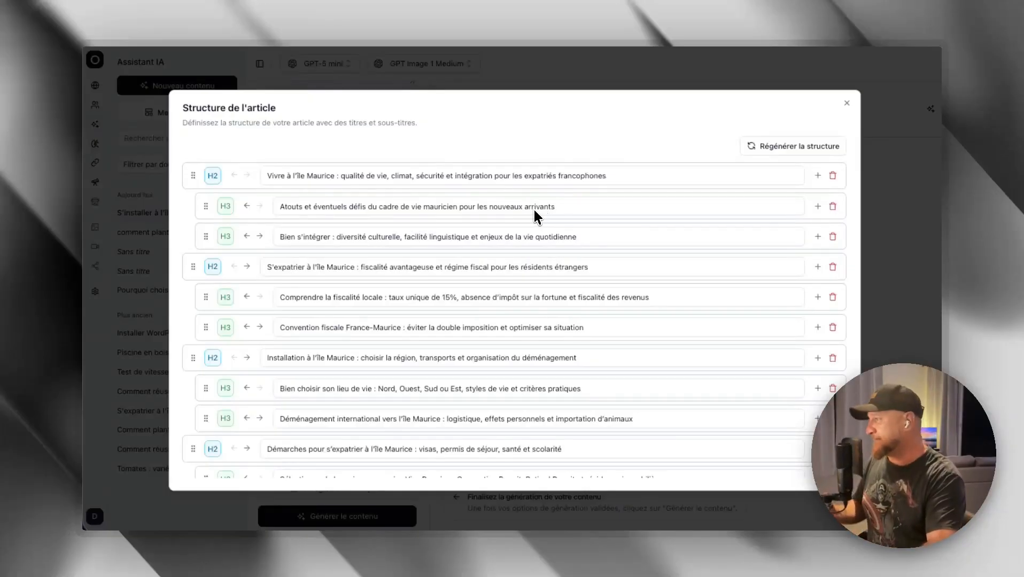
- Examine the H2 and H3 headings throughout the article outline and the options for editing them
left_click(412, 174)
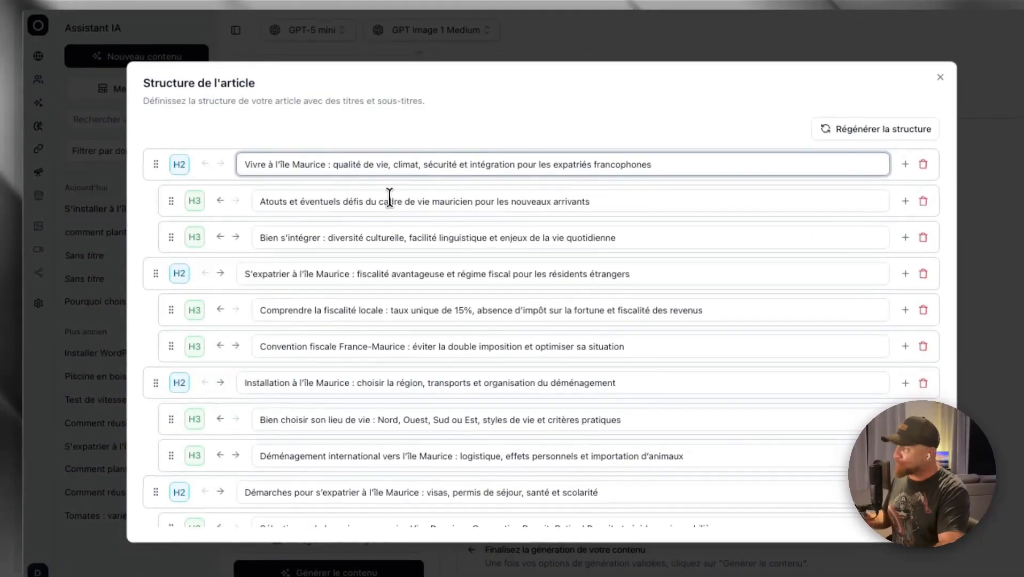
scroll(381, 215, "down", 3)
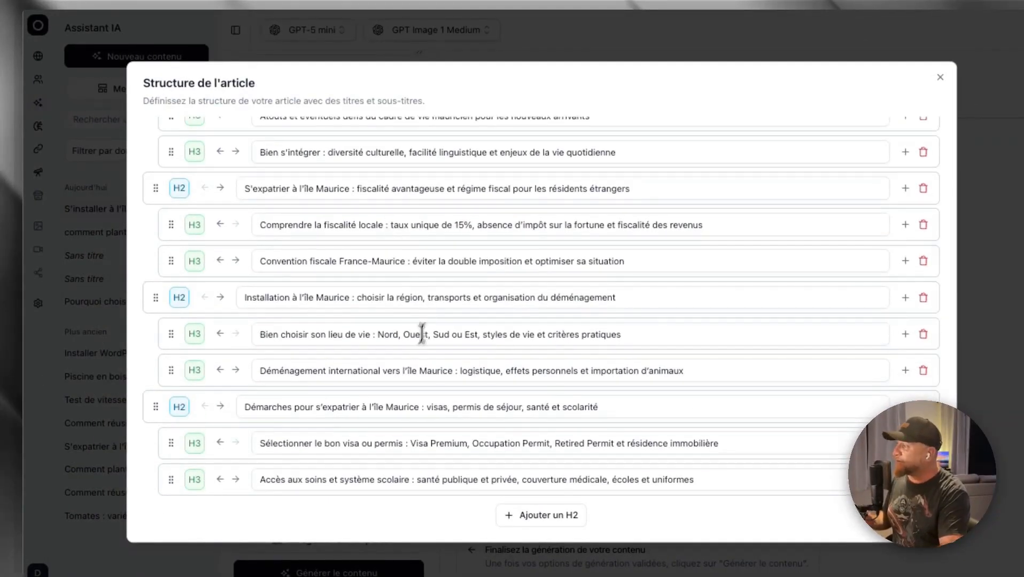
scroll(422, 334, "up", 3)
scroll(318, 298, "down", 3)
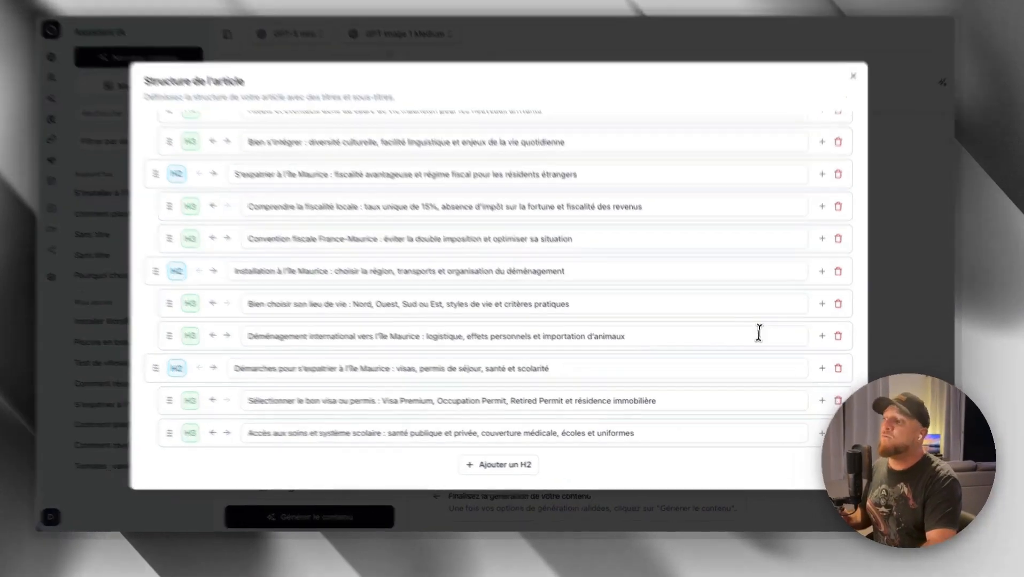
left_click(759, 334)
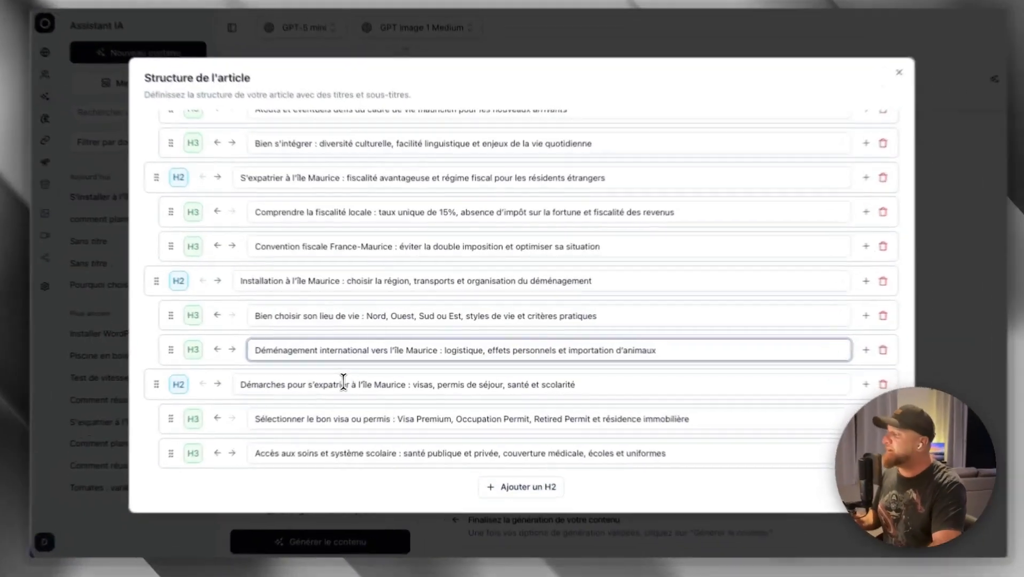
left_click(359, 379)
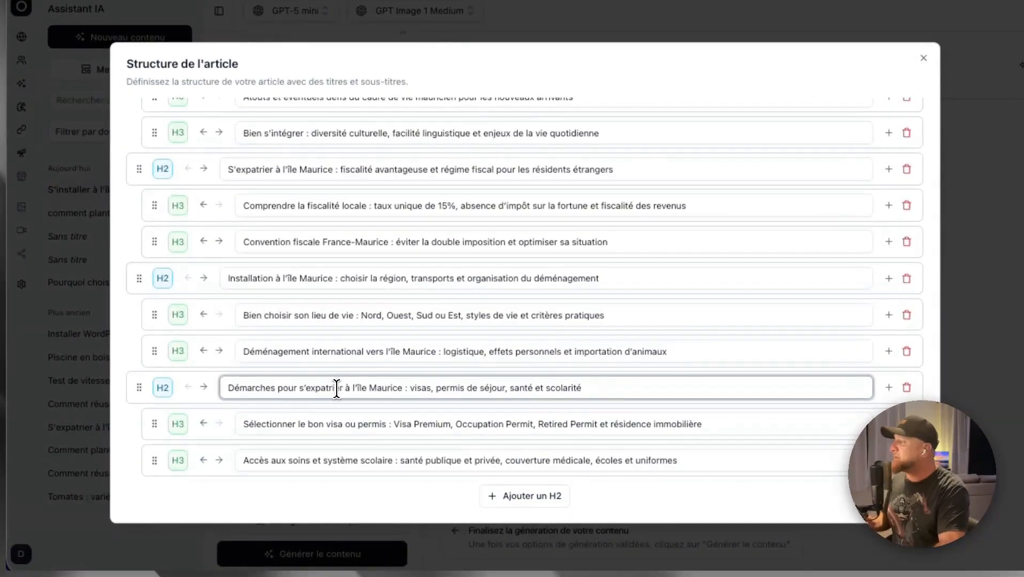
scroll(337, 389, "up", 3)
left_click(609, 218)
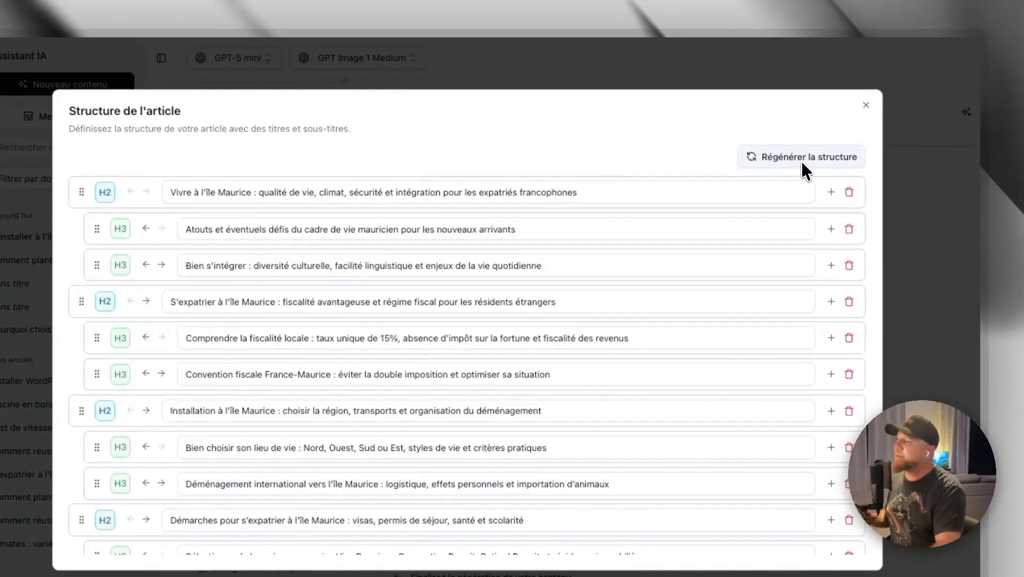
- Close the article outline and expand the content options section
left_click(866, 106)
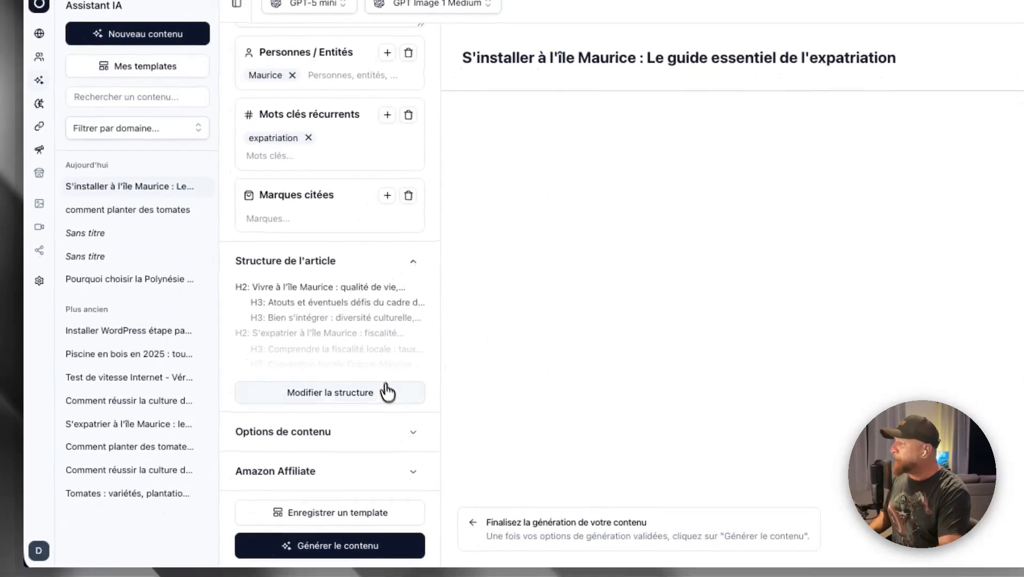
left_click(413, 433)
scroll(358, 331, "down", 4)
scroll(358, 321, "down", 2)
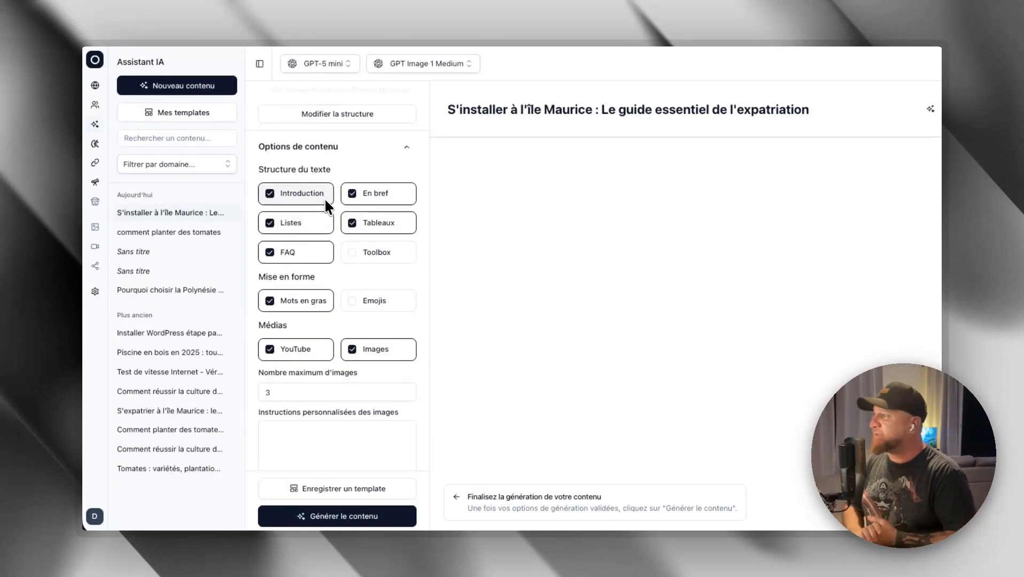
- Switch the Toolbox option on and off again, and include emojis in the formatting
left_click(354, 253)
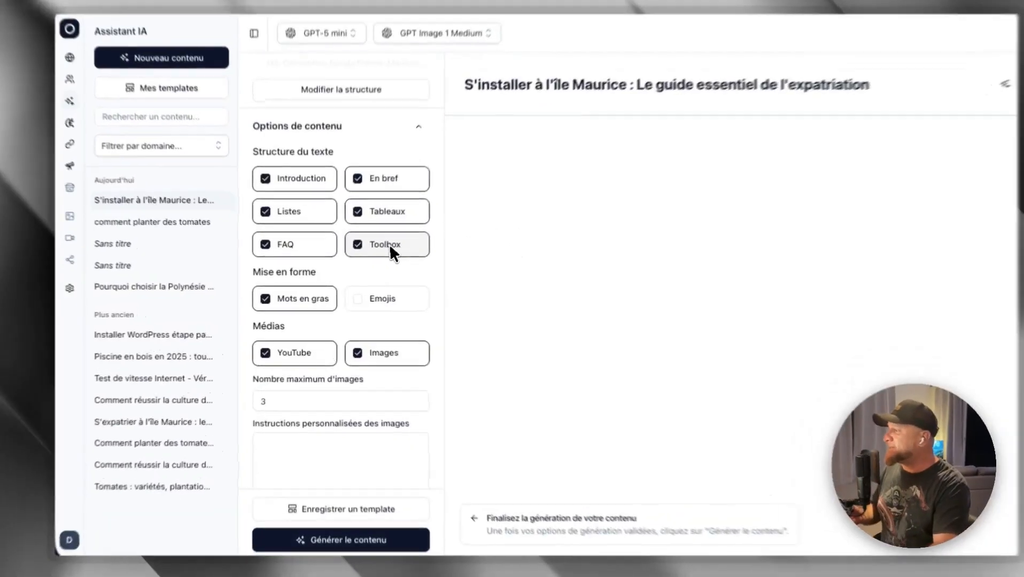
left_click(381, 252)
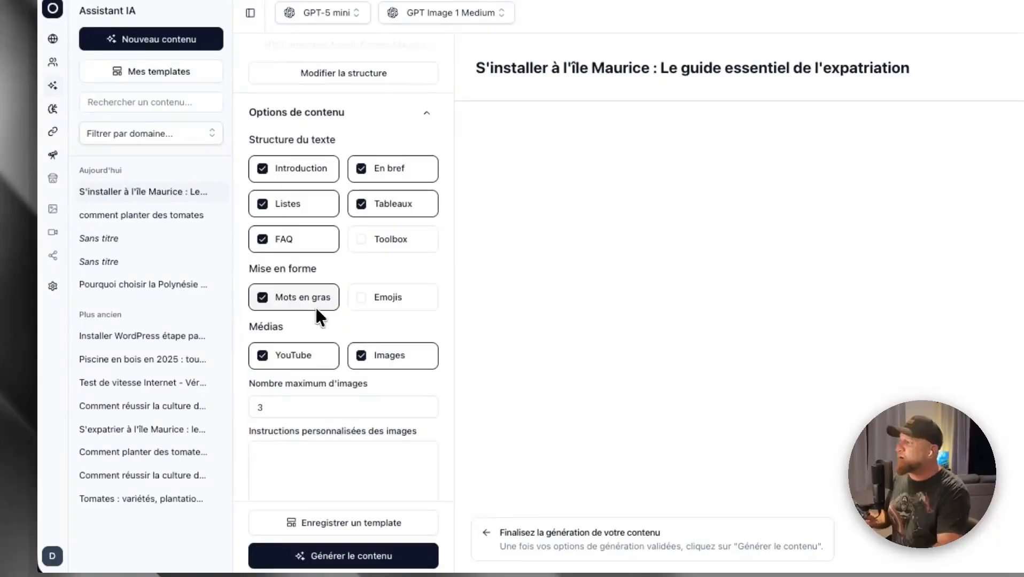
left_click(378, 303)
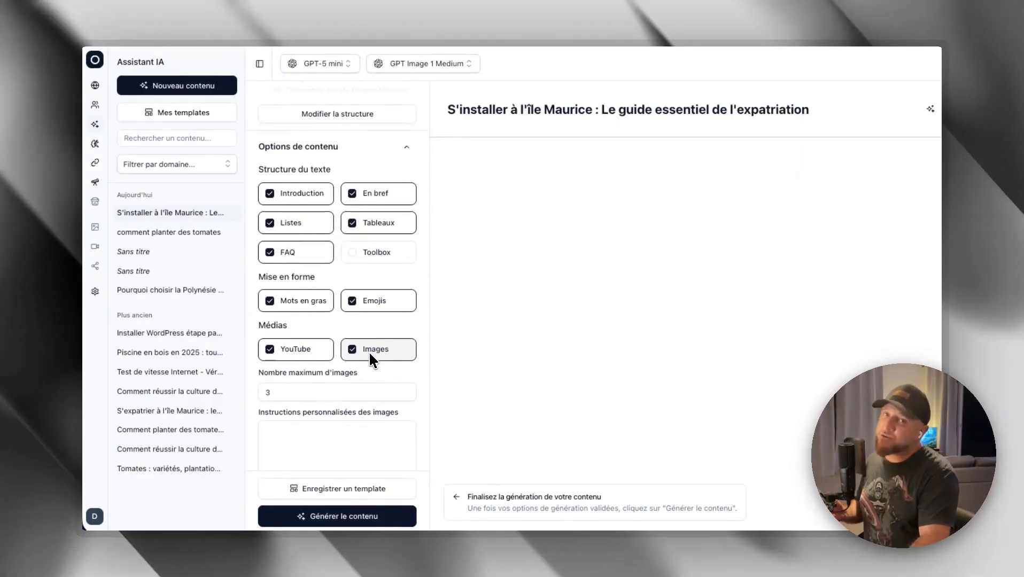
- Examine the maximum number of images and the field for custom image instructions
left_click(302, 396)
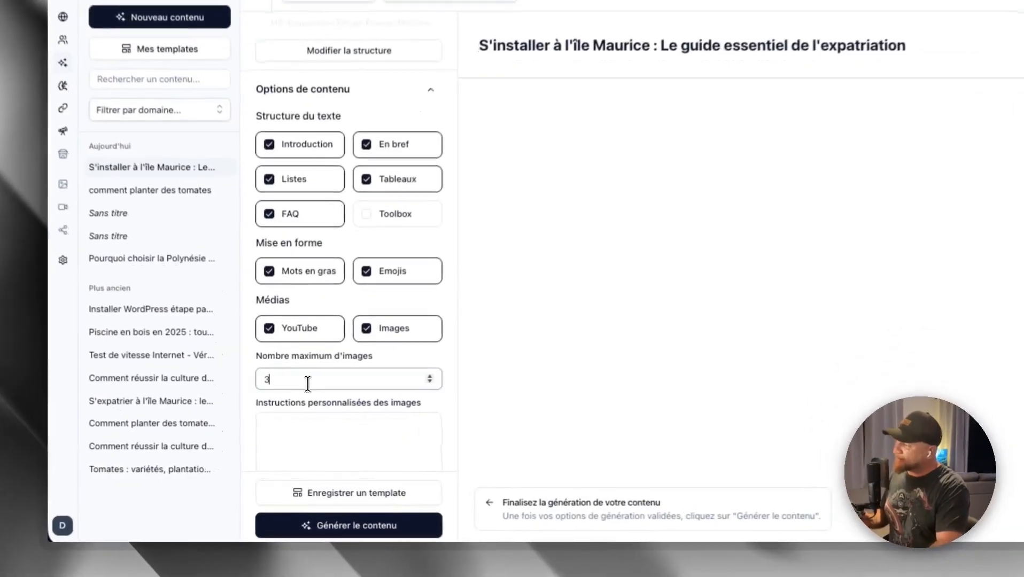
double_click(267, 379)
scroll(347, 350, "down", 3)
left_click(325, 337)
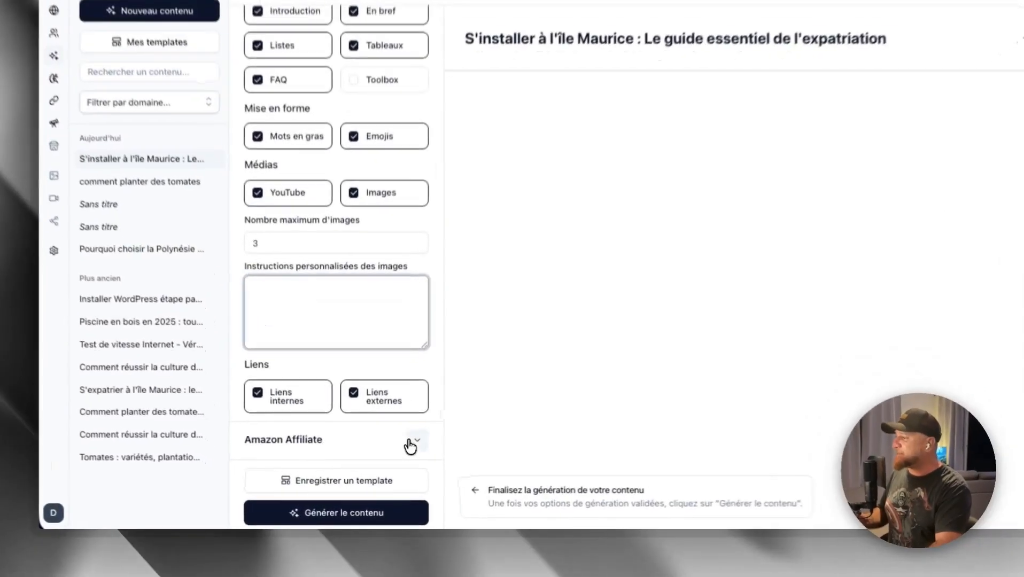
- Try enabling Amazon products in the affiliate section, check the affiliate ID and store options, and disable them again
left_click(417, 440)
scroll(347, 358, "down", 3)
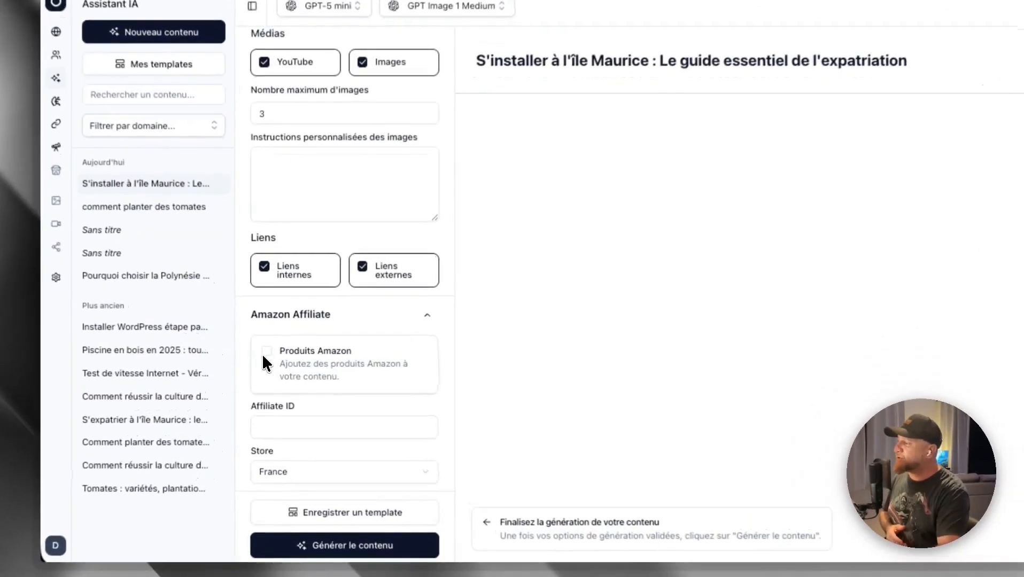
left_click(266, 352)
left_click(281, 426)
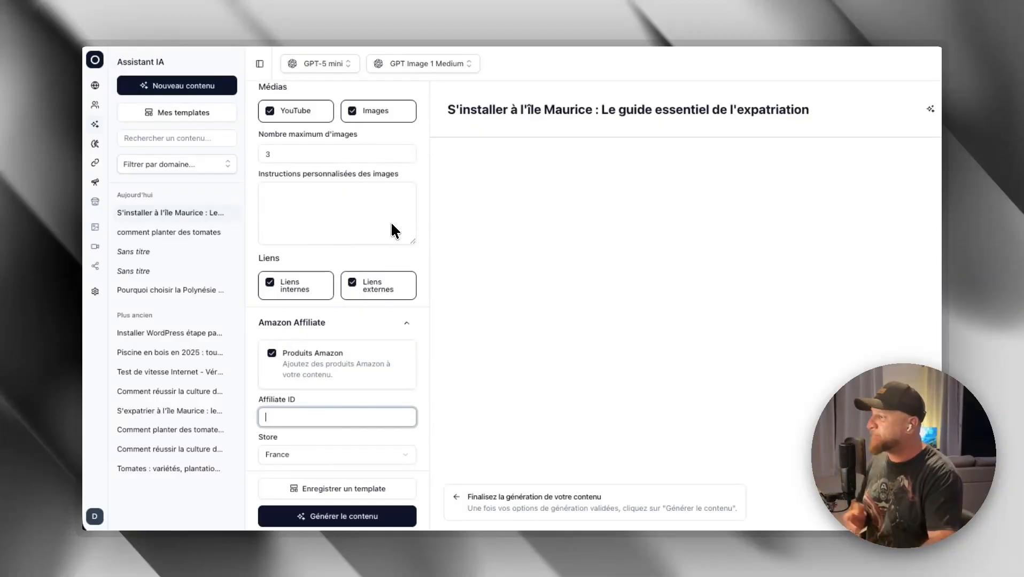
left_click(303, 453)
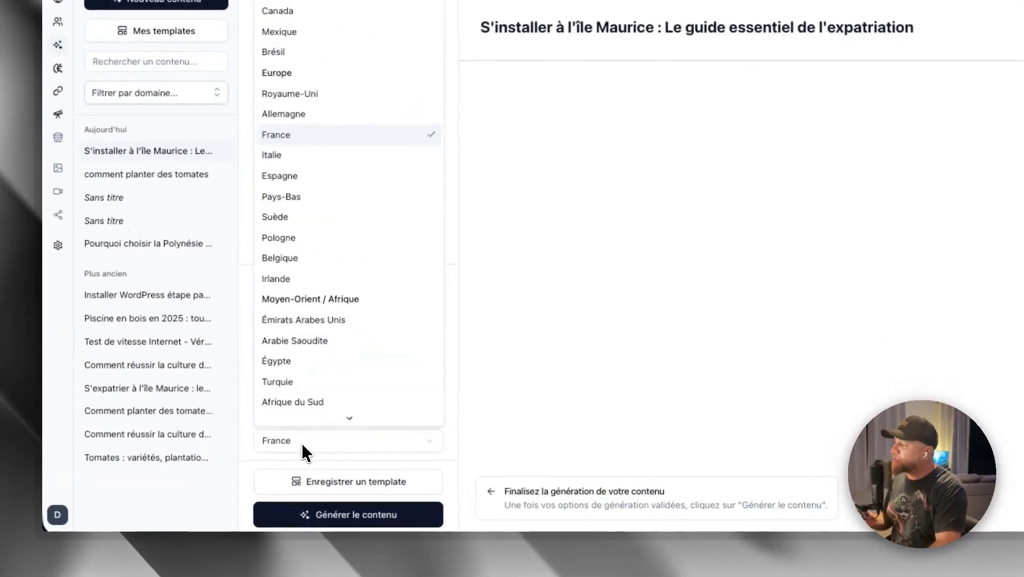
left_click(313, 453)
left_click(291, 397)
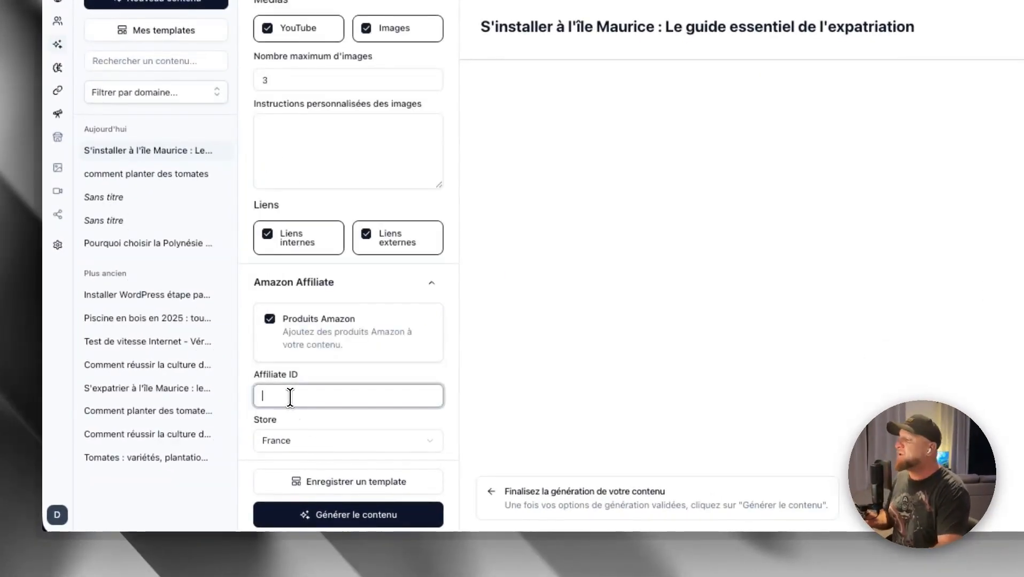
left_click(270, 320)
- Review the settings from the domain to the affiliate section and generate the article content
scroll(374, 318, "up", 8)
scroll(365, 315, "up", 15)
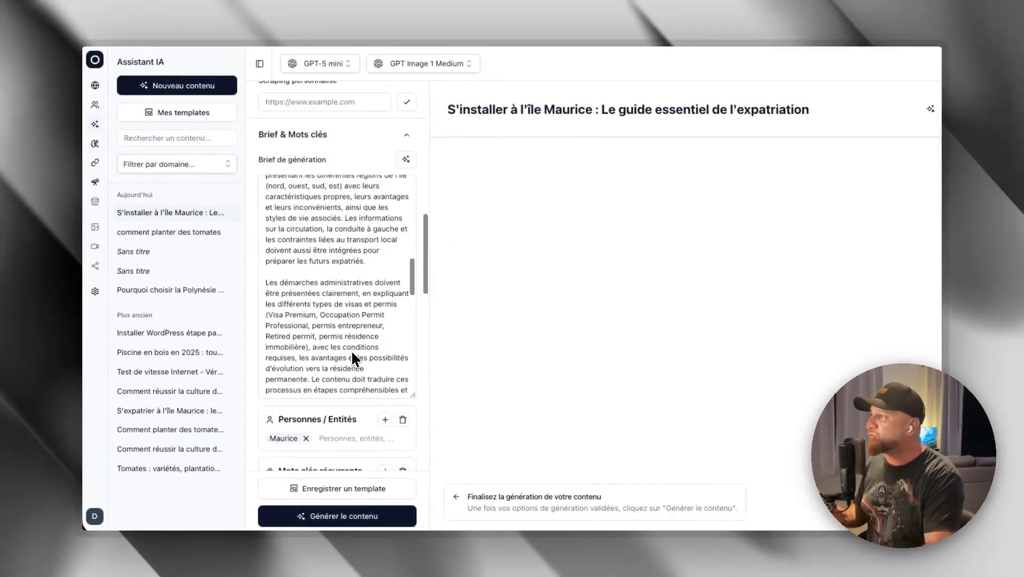
scroll(353, 361, "up", 10)
scroll(322, 256, "up", 10)
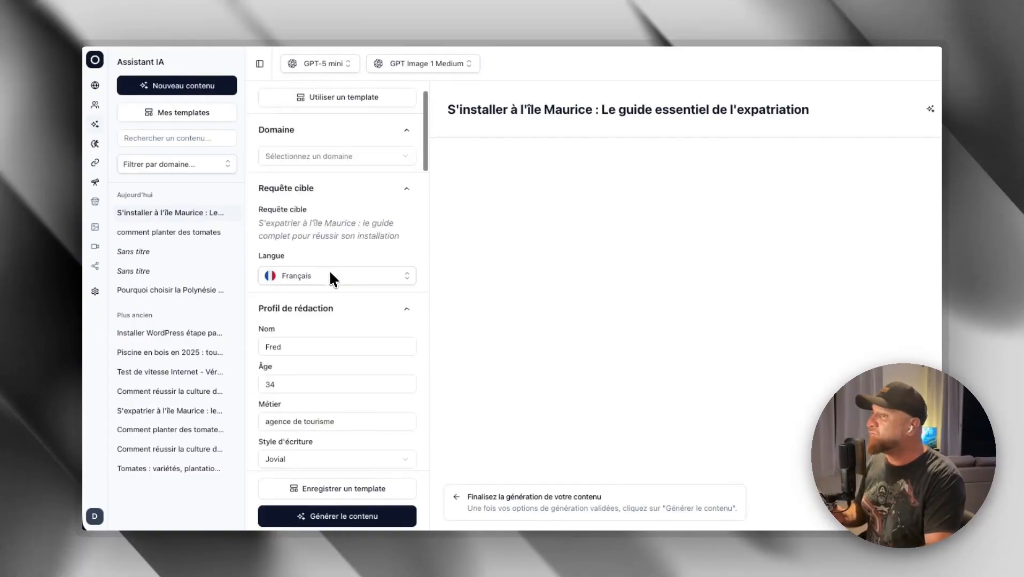
scroll(332, 310, "down", 10)
scroll(332, 309, "down", 12)
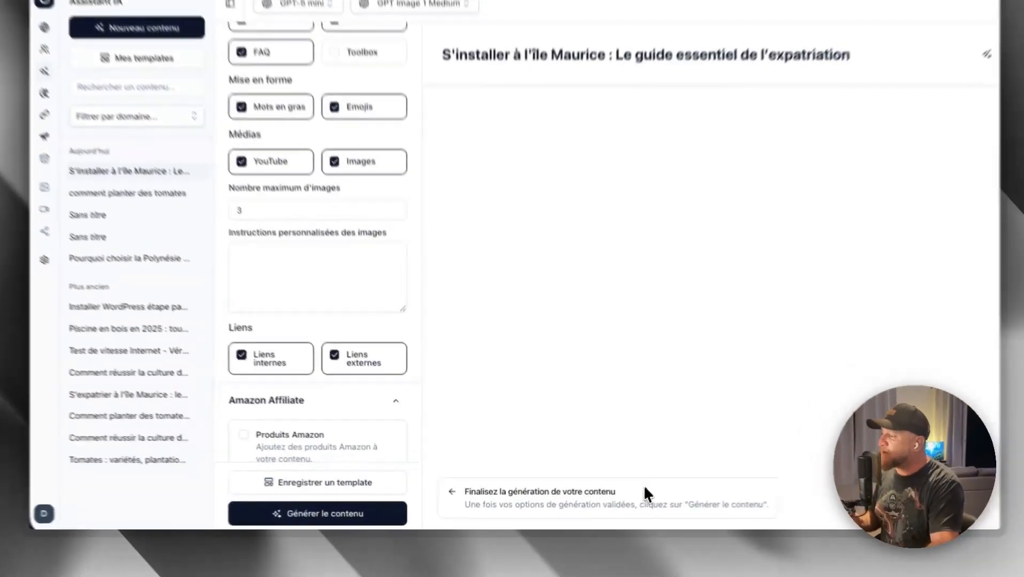
left_click_drag(601, 497, 458, 504)
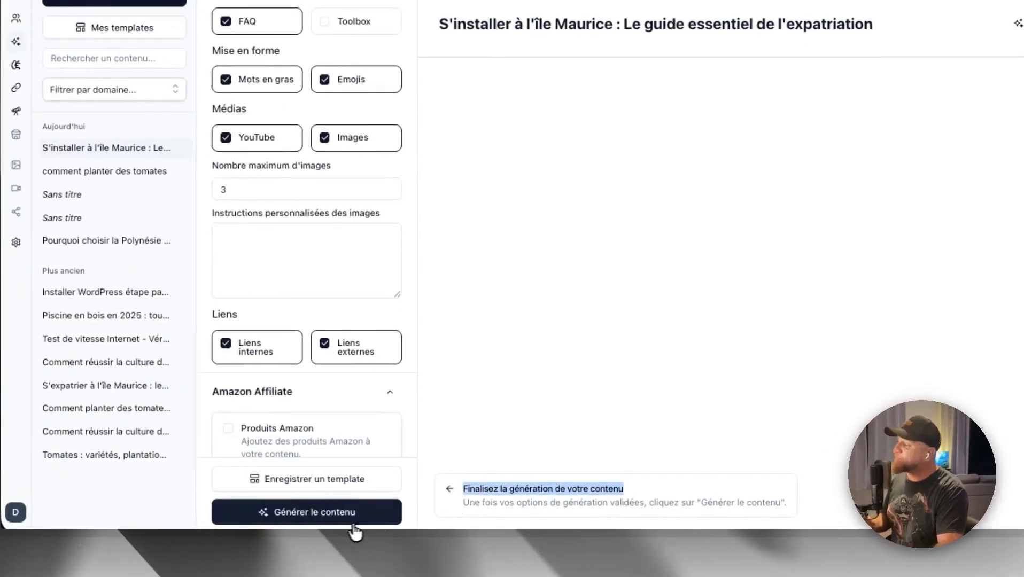
left_click(314, 523)
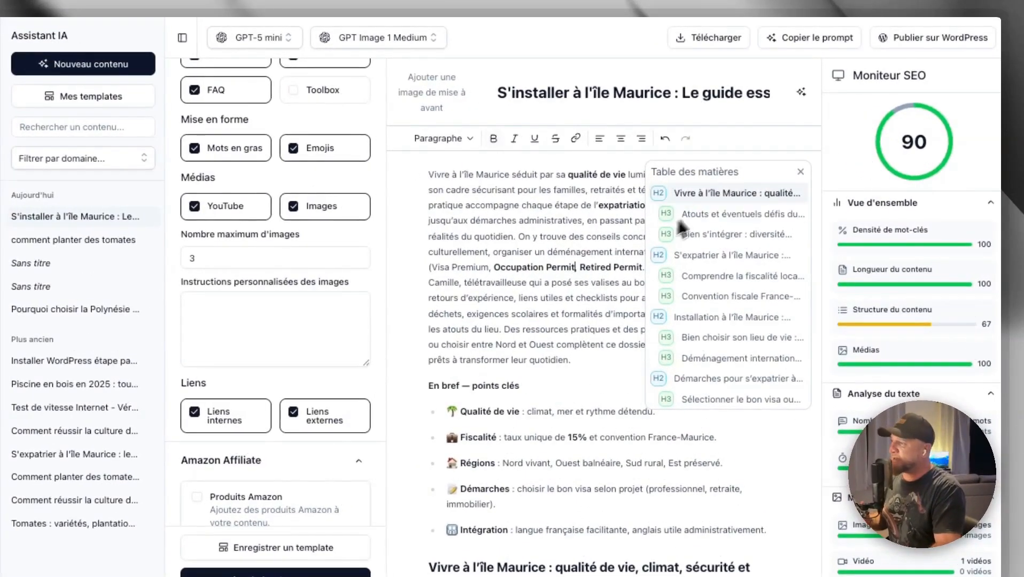
- Jump through the article's tax, living area and visa sections with the table of contents, and close it
left_click(706, 297)
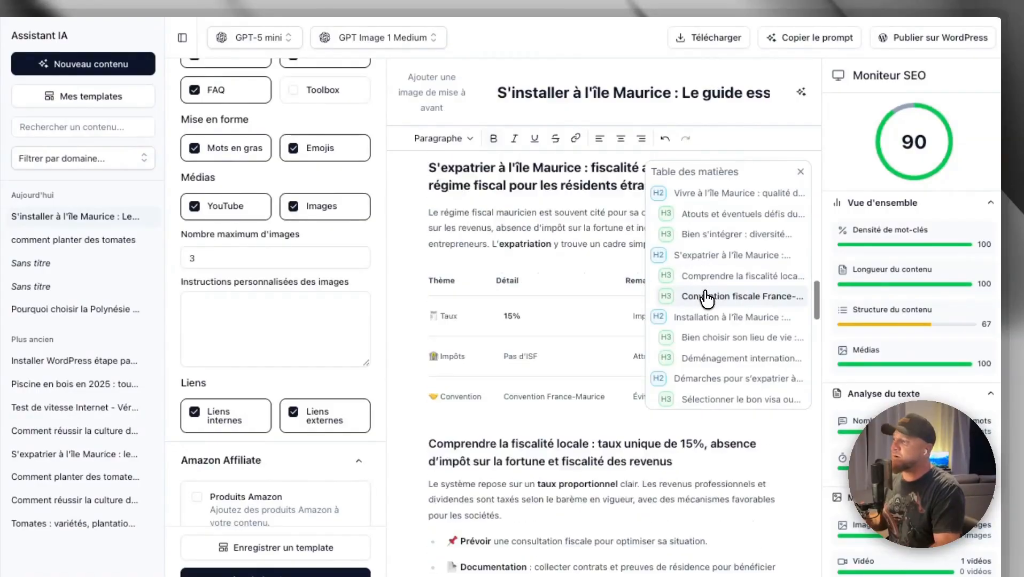
left_click(705, 337)
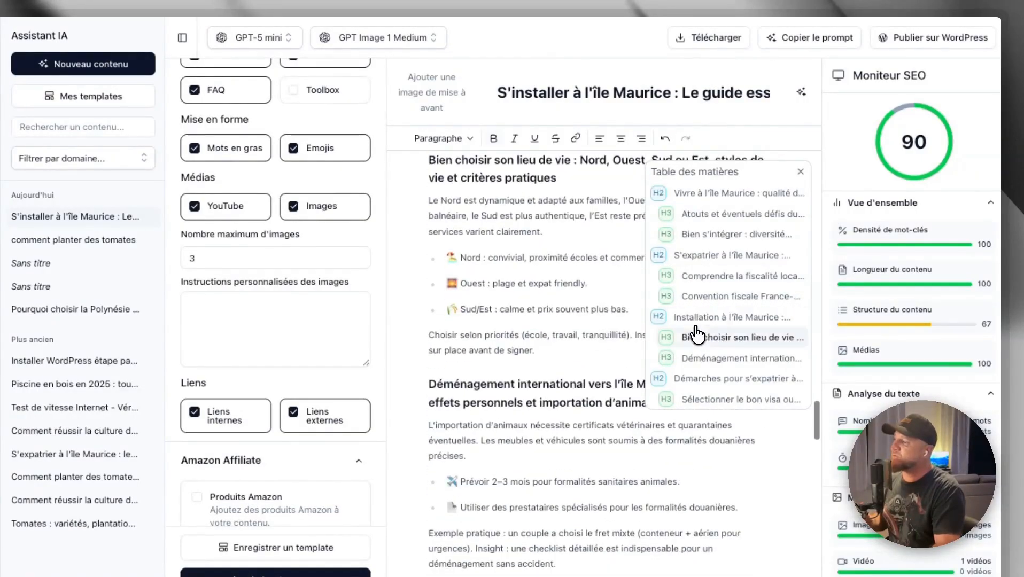
left_click(695, 378)
left_click(800, 172)
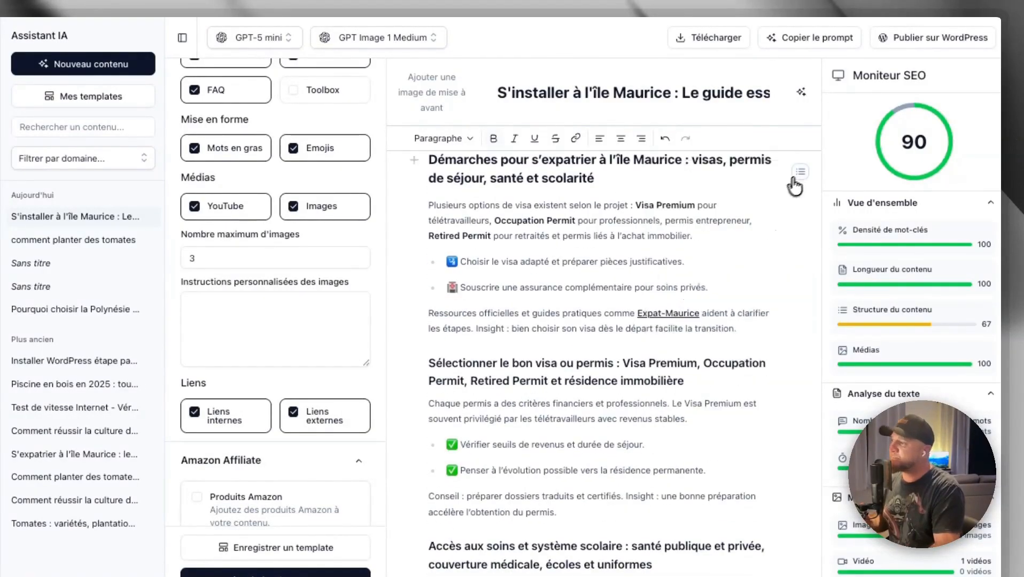
- Read the generated article from its introduction through the key points to the first image
scroll(702, 213, "up", 15)
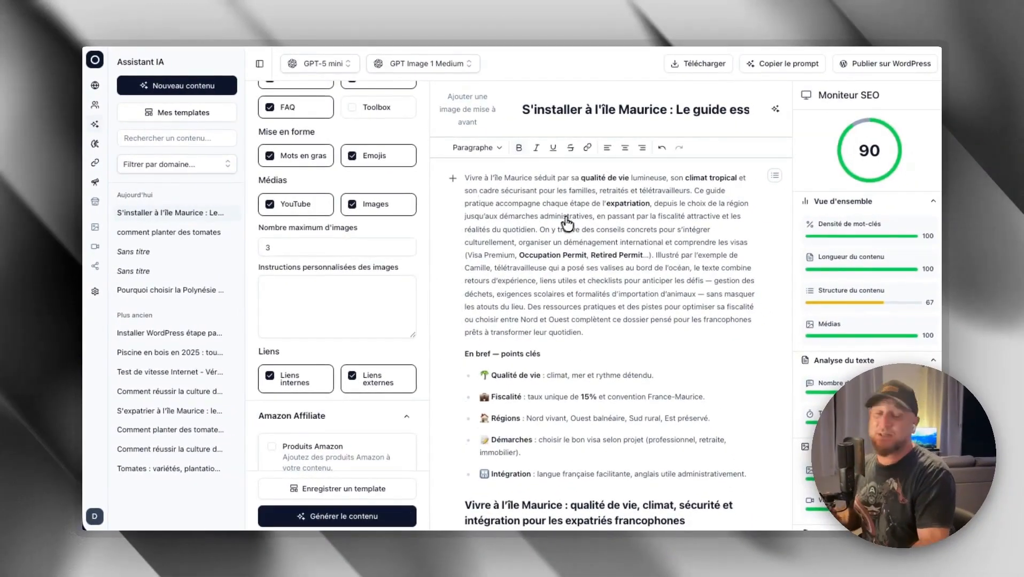
scroll(572, 224, "down", 2)
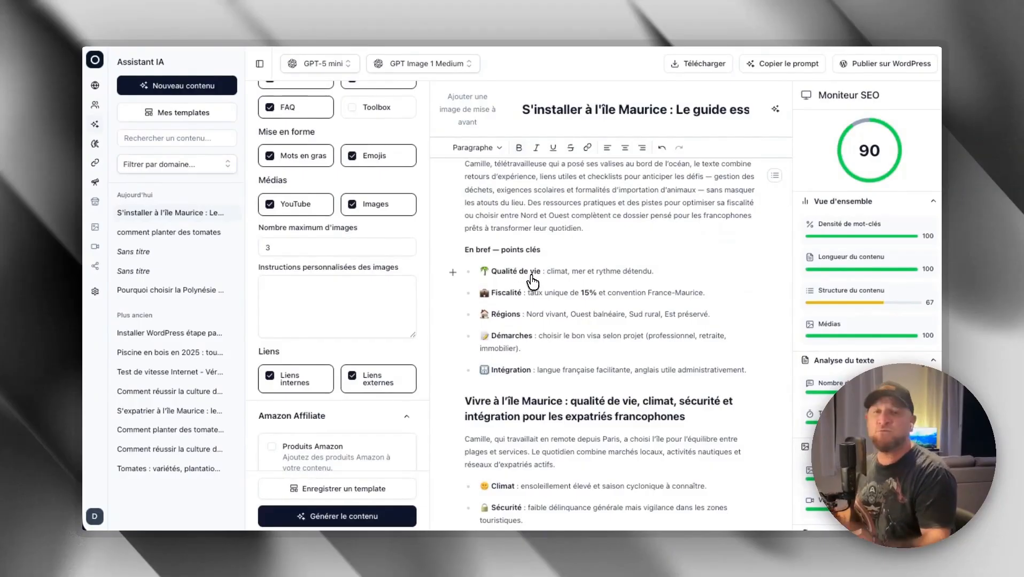
scroll(532, 281, "down", 3)
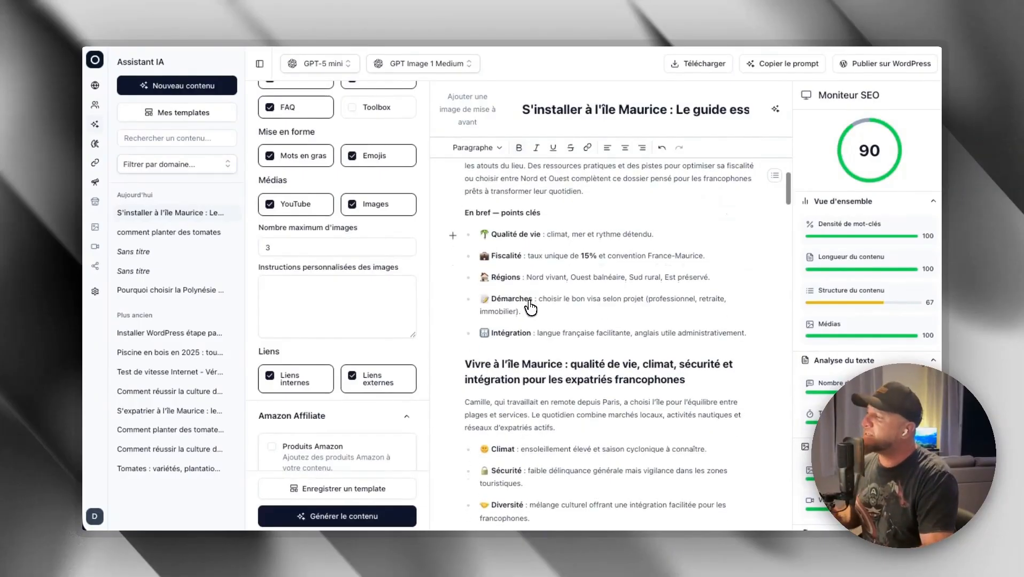
scroll(531, 308, "down", 3)
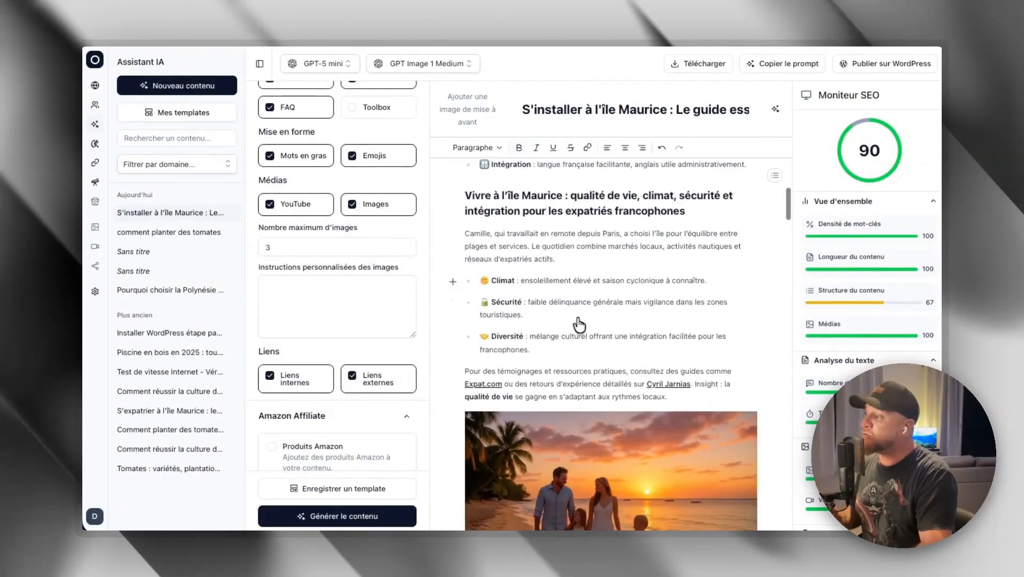
scroll(628, 300, "down", 2)
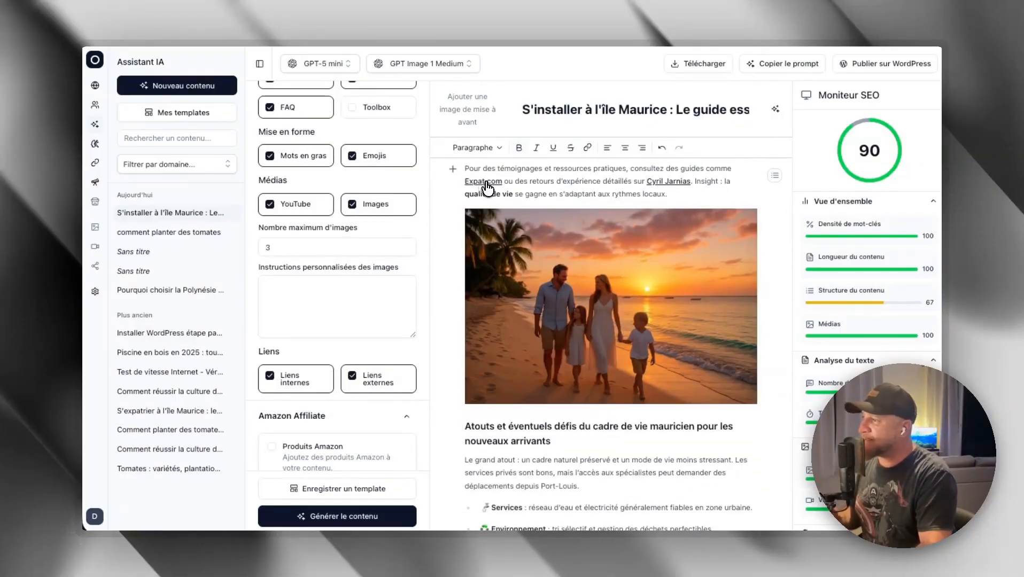
scroll(613, 265, "down", 1)
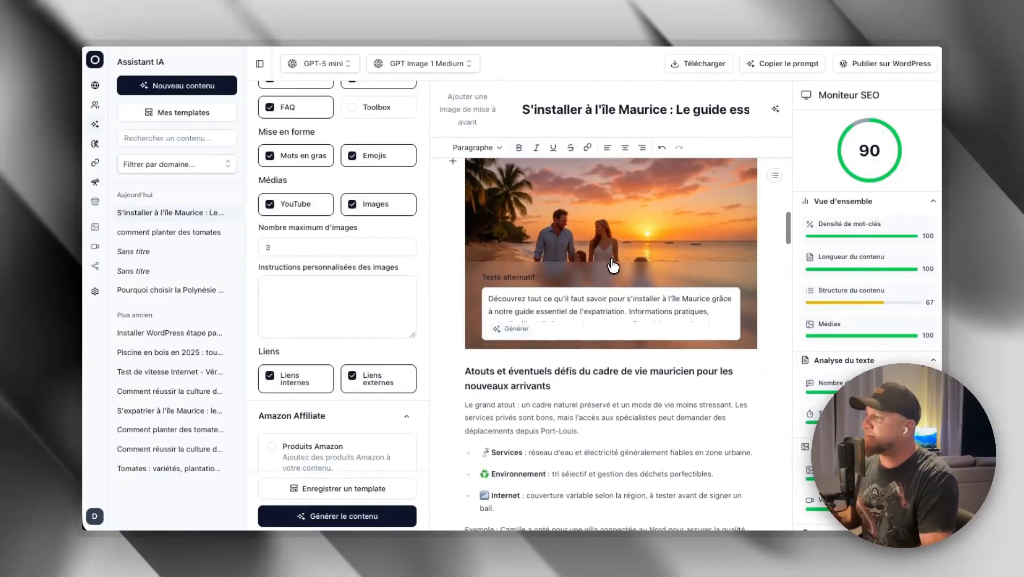
- Select the full alternative text of the sunset family image to examine it
scroll(613, 266, "up", 1)
left_click(589, 357)
key("super+a")
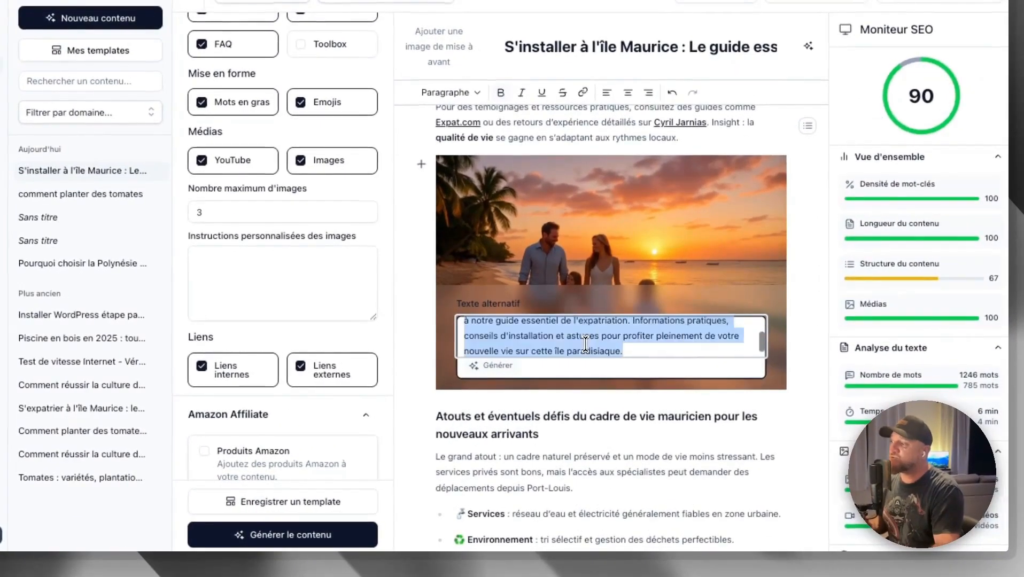
scroll(587, 340, "down", 1)
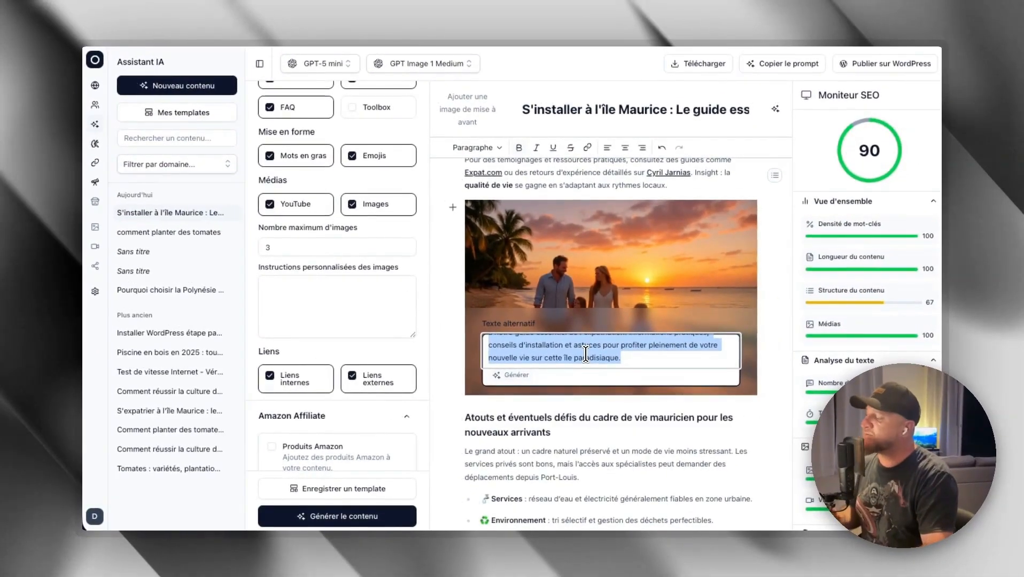
- Read the rest of the article through the embedded video to the FAQ, and view its heading level options
scroll(588, 376, "down", 10)
scroll(574, 383, "down", 10)
scroll(566, 363, "down", 15)
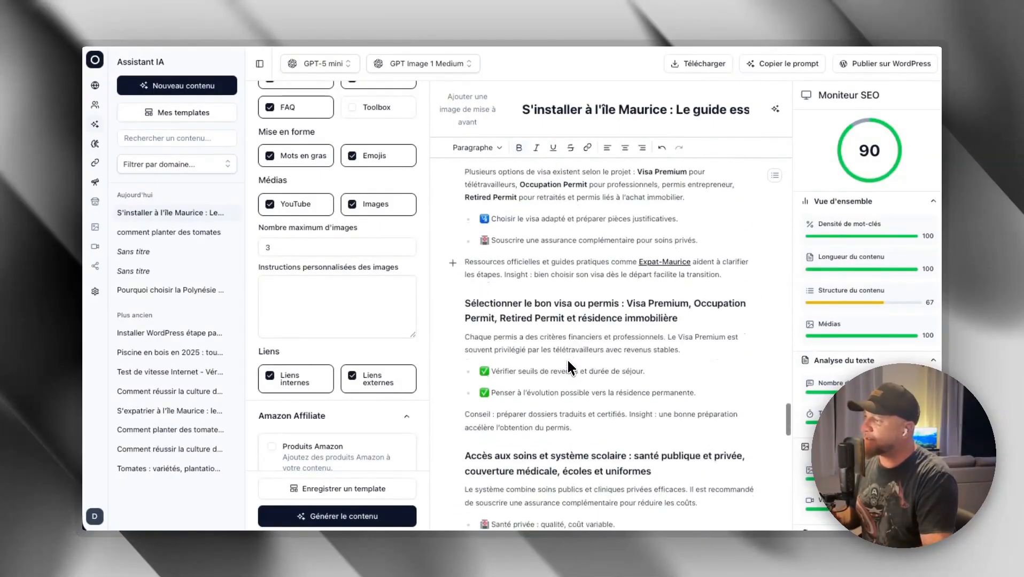
scroll(568, 367, "down", 8)
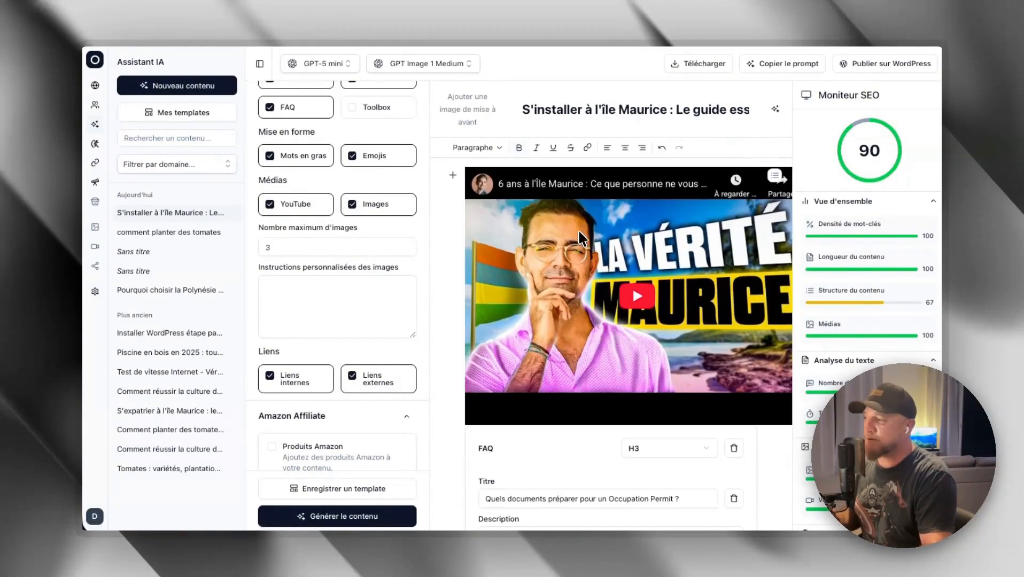
scroll(579, 231, "down", 5)
left_click(644, 230)
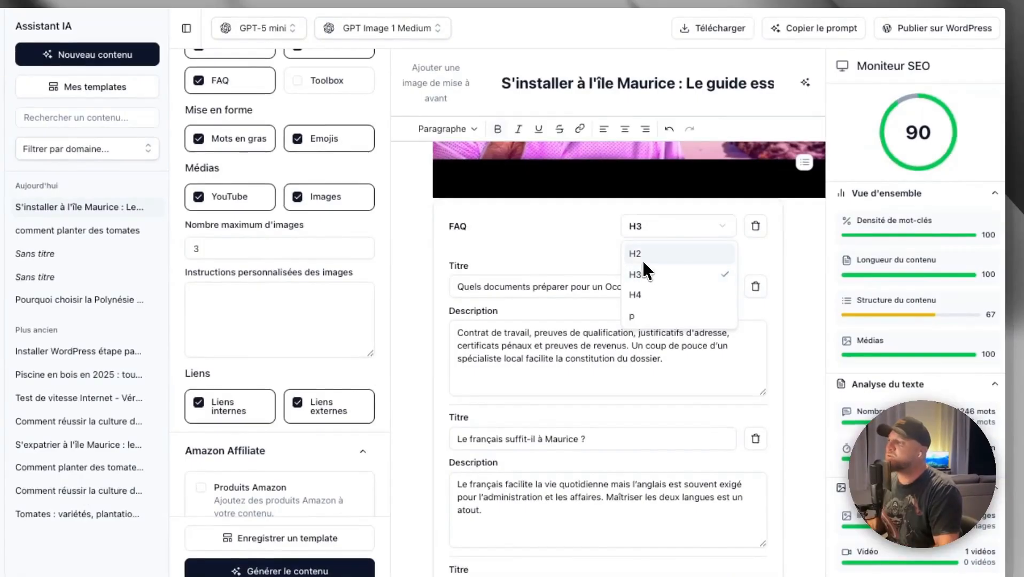
left_click(581, 242)
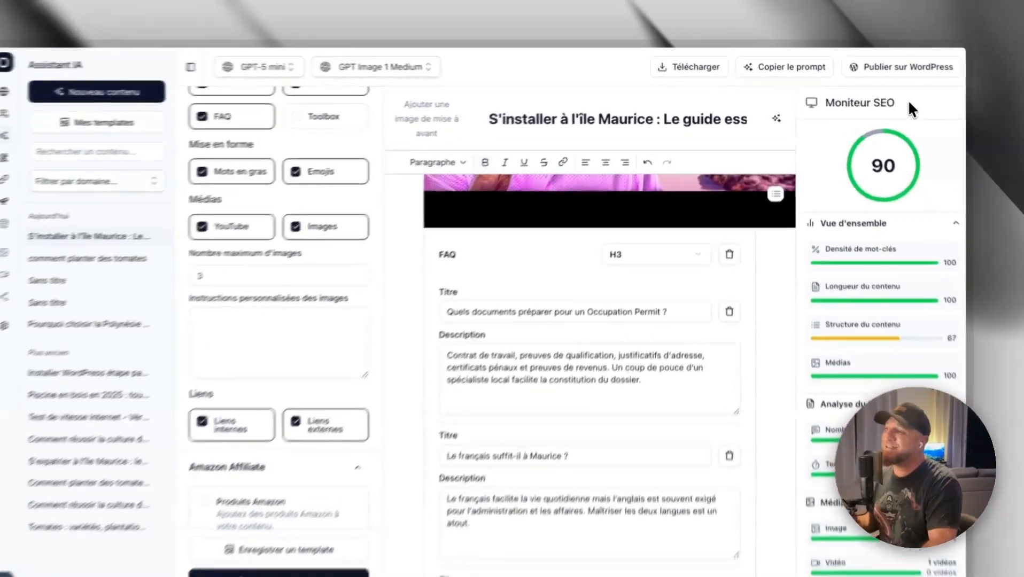
- Examine the SEO monitor's overall score, text analysis, visual media and content structure metrics
left_click_drag(880, 96, 818, 95)
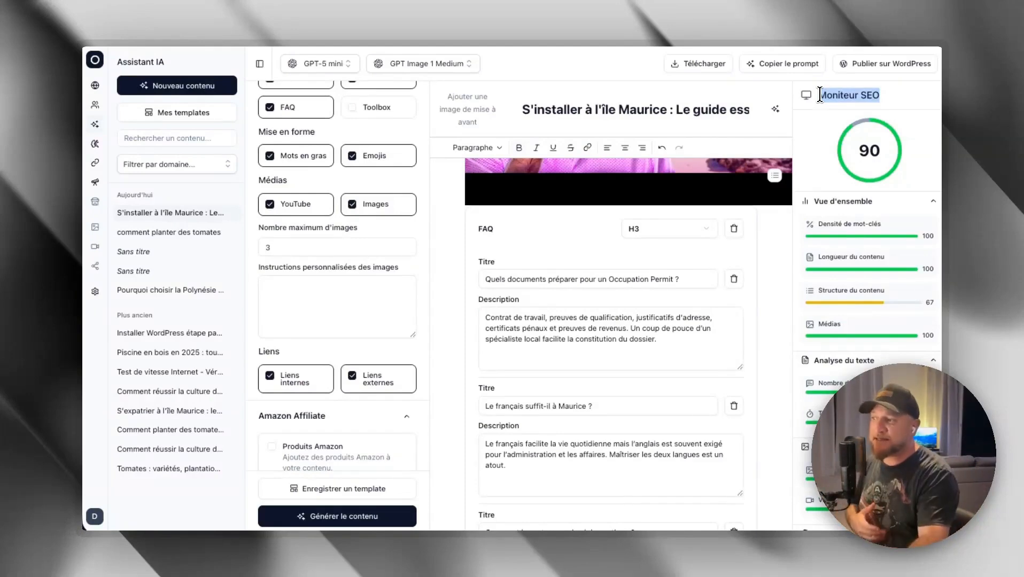
scroll(874, 283, "down", 1)
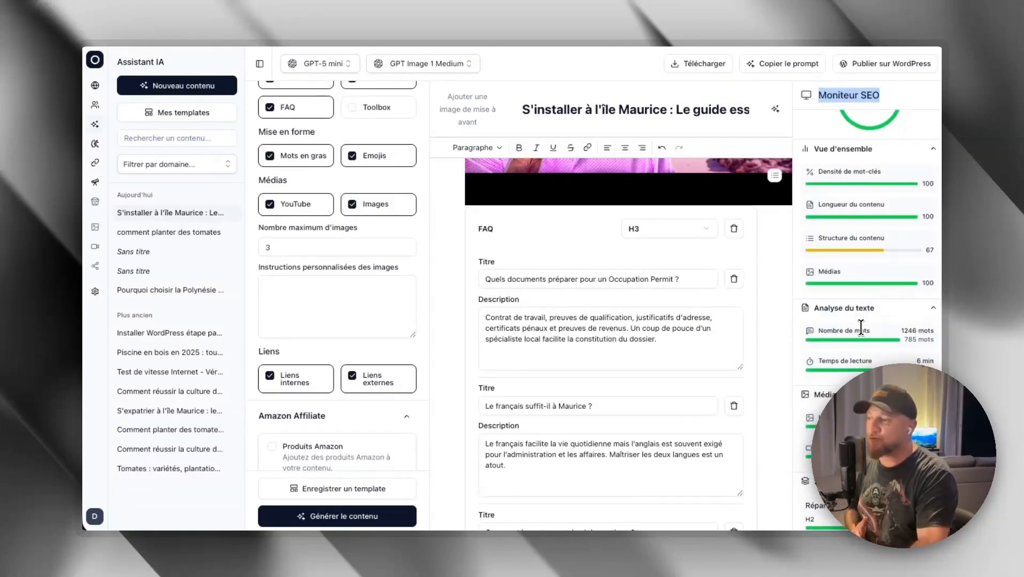
scroll(860, 327, "down", 1)
scroll(859, 329, "down", 1)
scroll(858, 329, "down", 2)
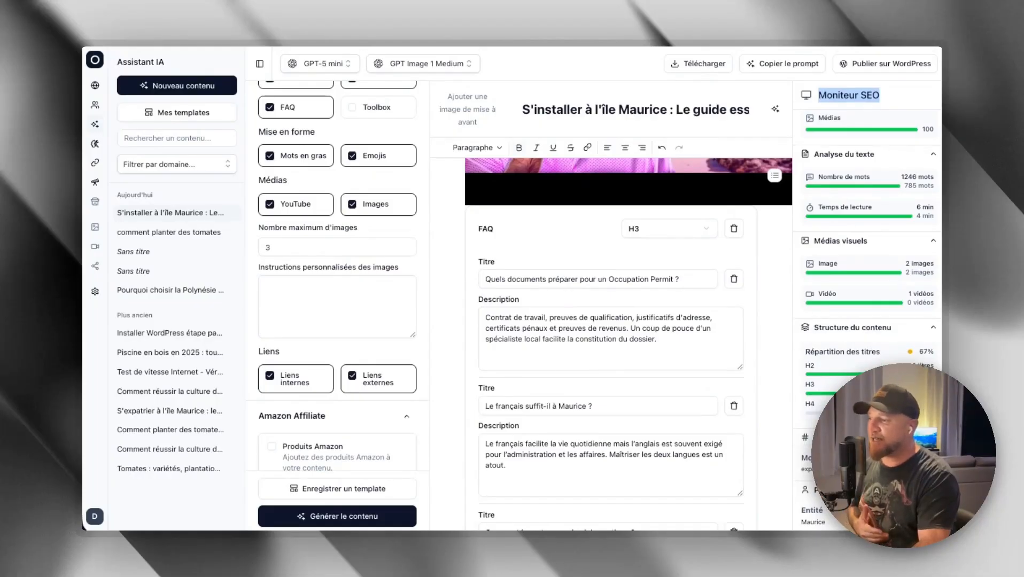
scroll(886, 186, "up", 5)
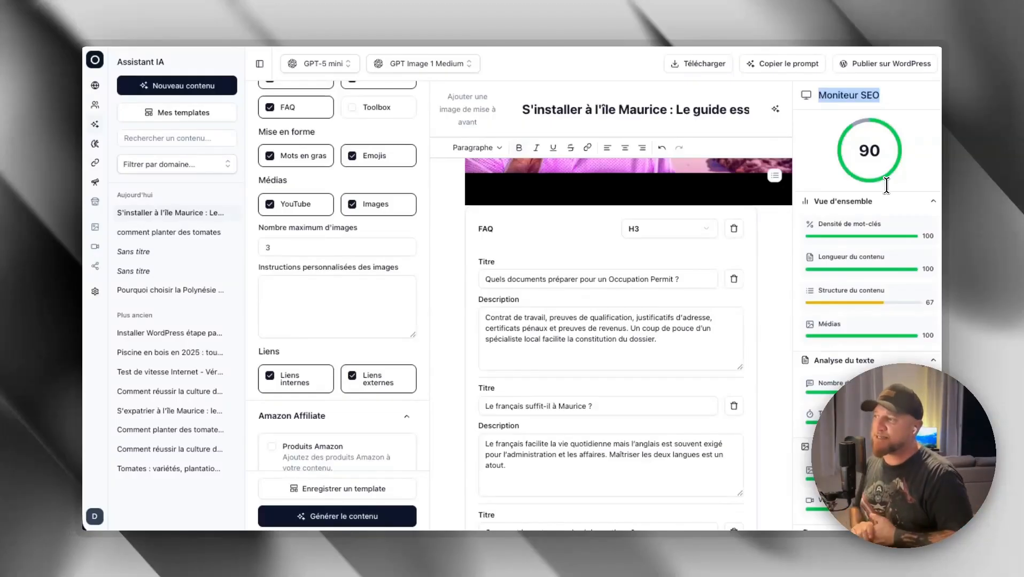
- Generate an AI featured image for the article, keeping GPT Image 1 Medium as the image model
scroll(643, 291, "up", 20)
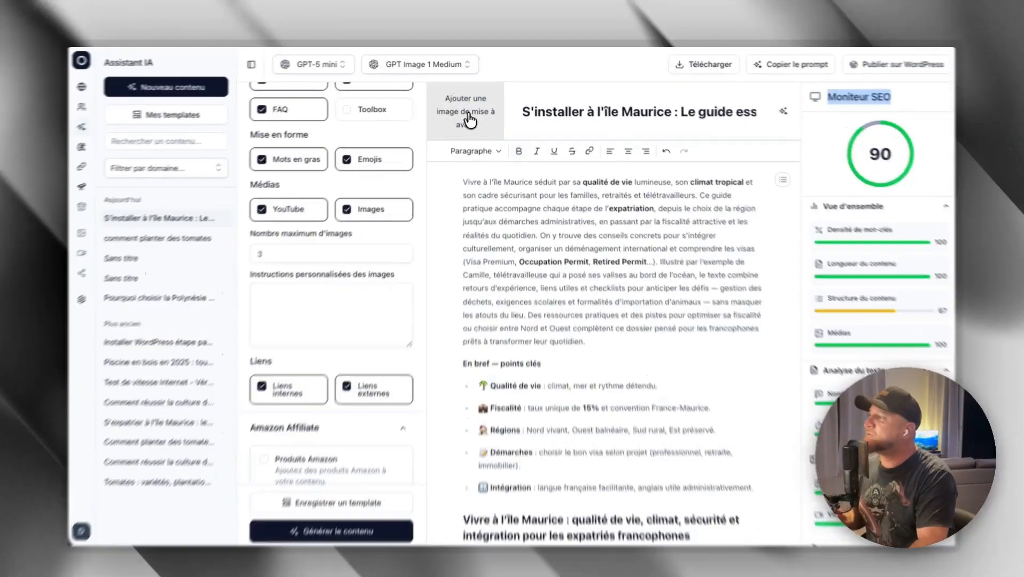
left_click(470, 110)
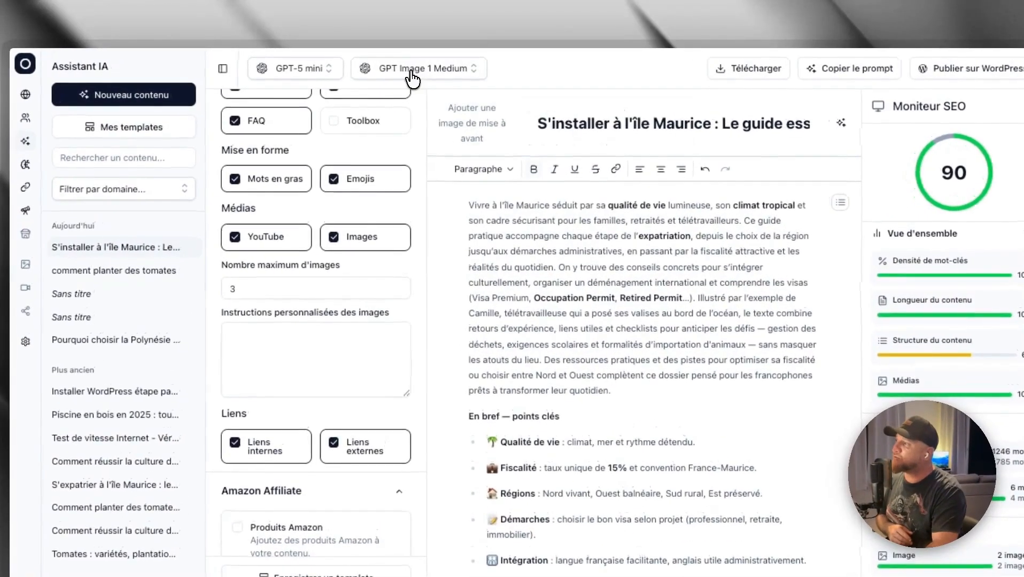
left_click(414, 78)
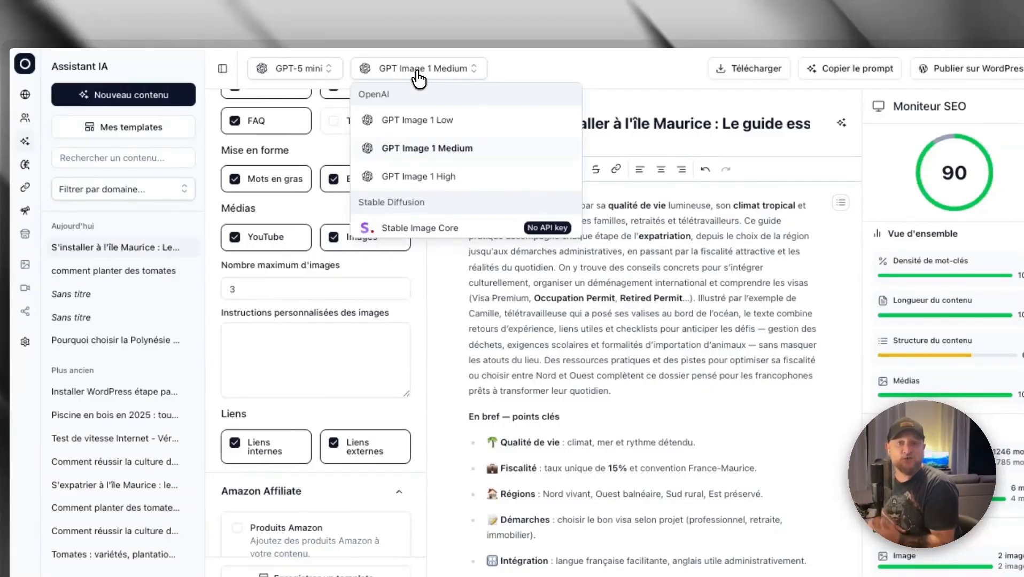
left_click(419, 79)
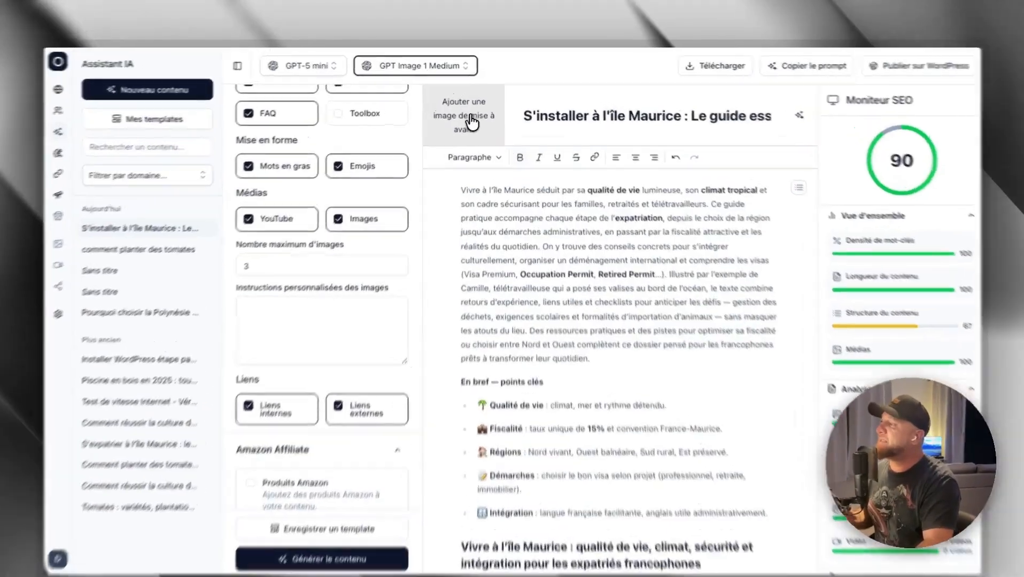
left_click(471, 122)
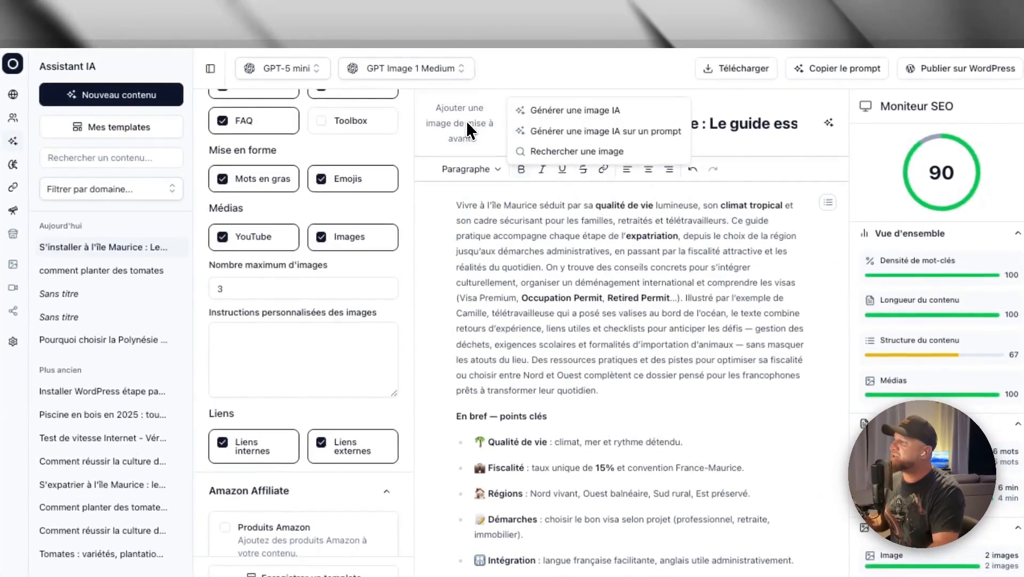
left_click(544, 102)
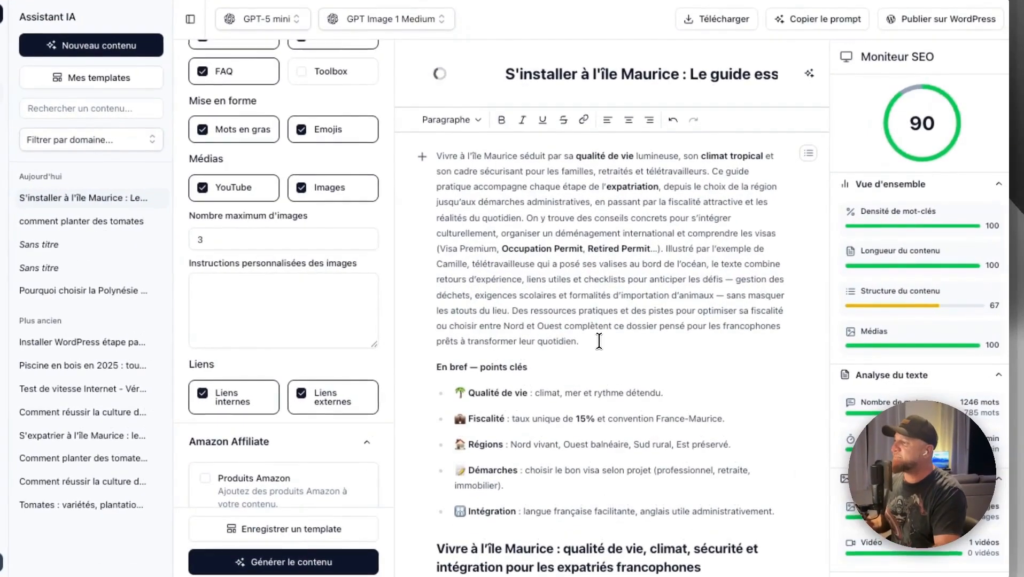
- Try out filler text on a new line below the introduction, clear it and bring up the content insertion options there
scroll(584, 291, "down", 8)
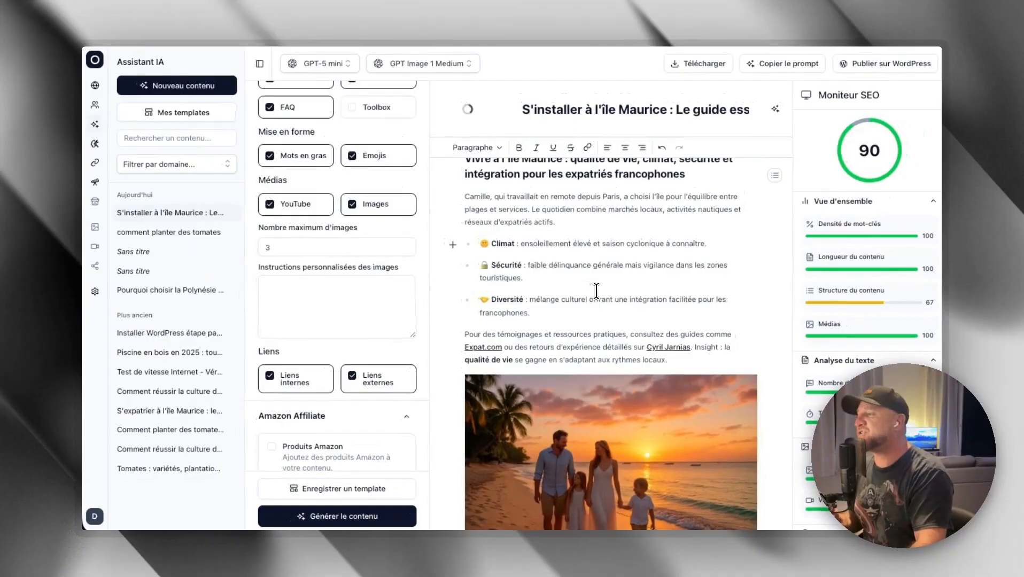
scroll(594, 291, "up", 4)
scroll(595, 291, "up", 3)
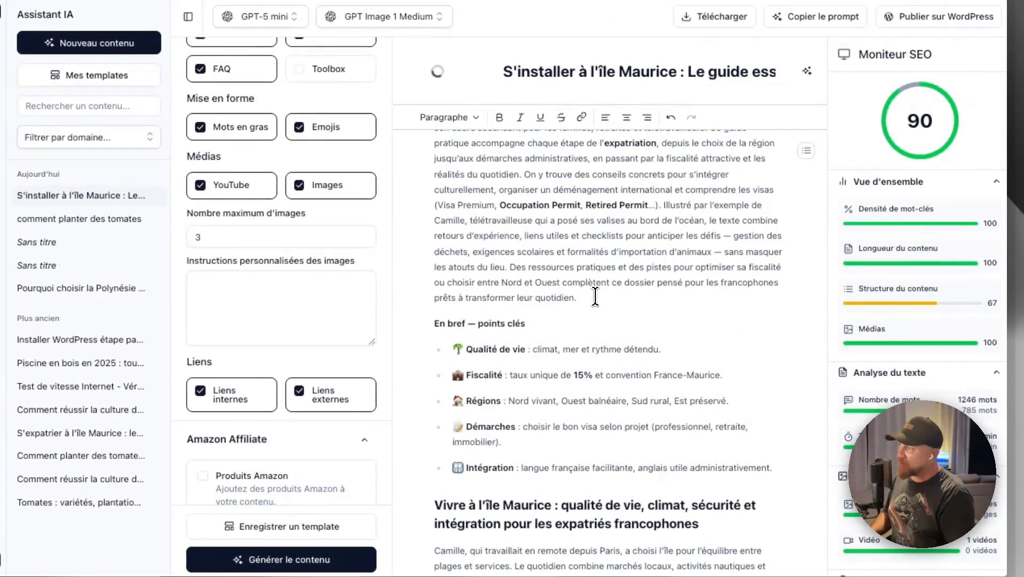
key("Return")
type("ffdigjfdiopgj")
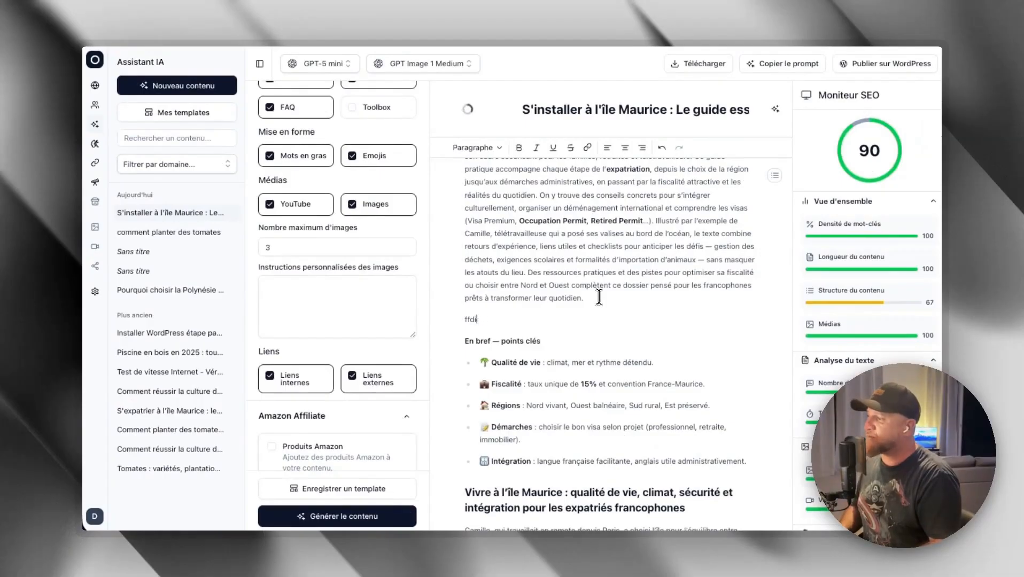
key("BackSpace")
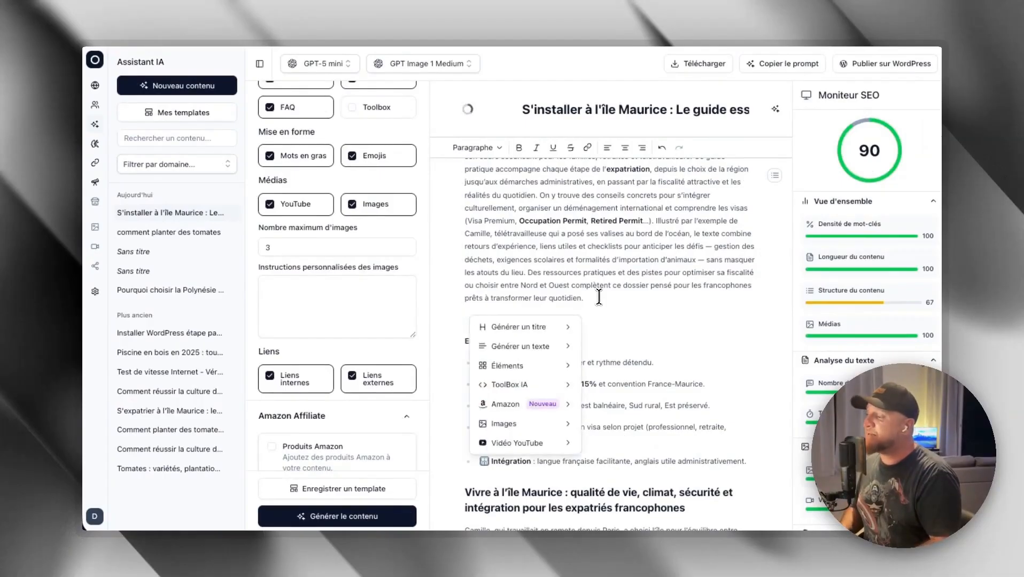
mouse_move(531, 331)
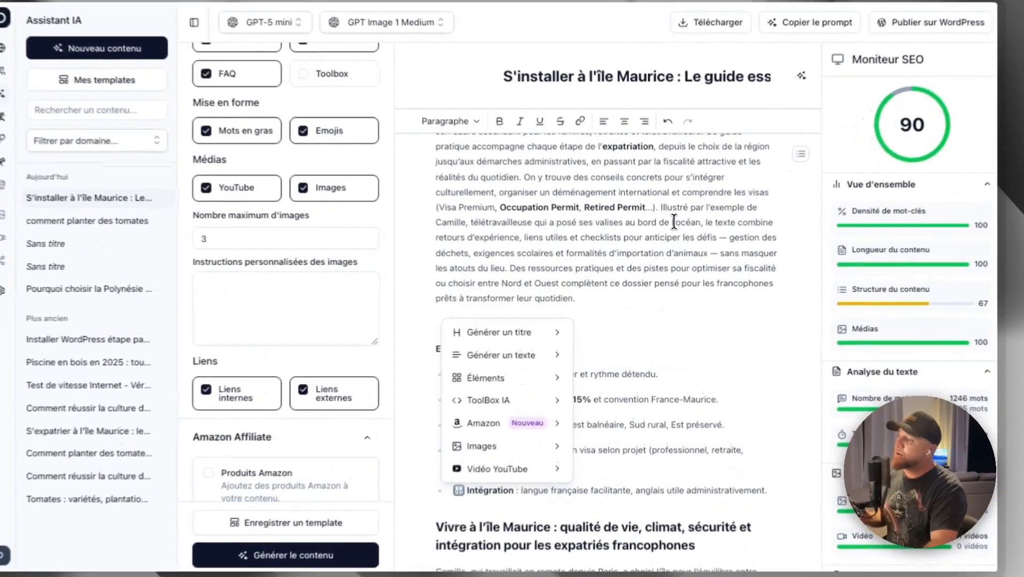
- Add a new line below the paragraph about Camille's villa and browse the text generation and element insertion options
scroll(623, 331, "down", 10)
scroll(623, 336, "down", 8)
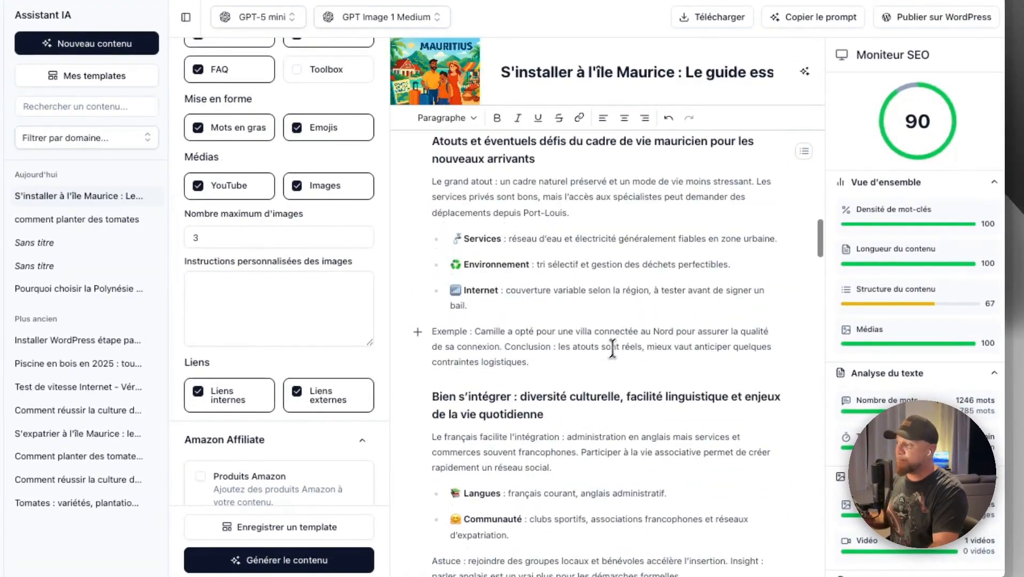
left_click(547, 303)
key("Return")
key("slash")
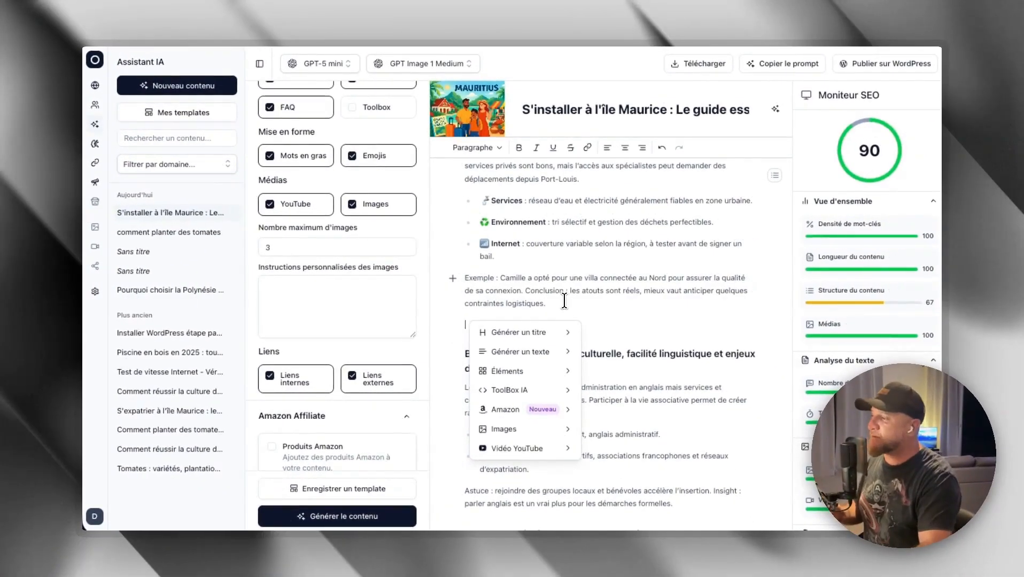
mouse_move(541, 351)
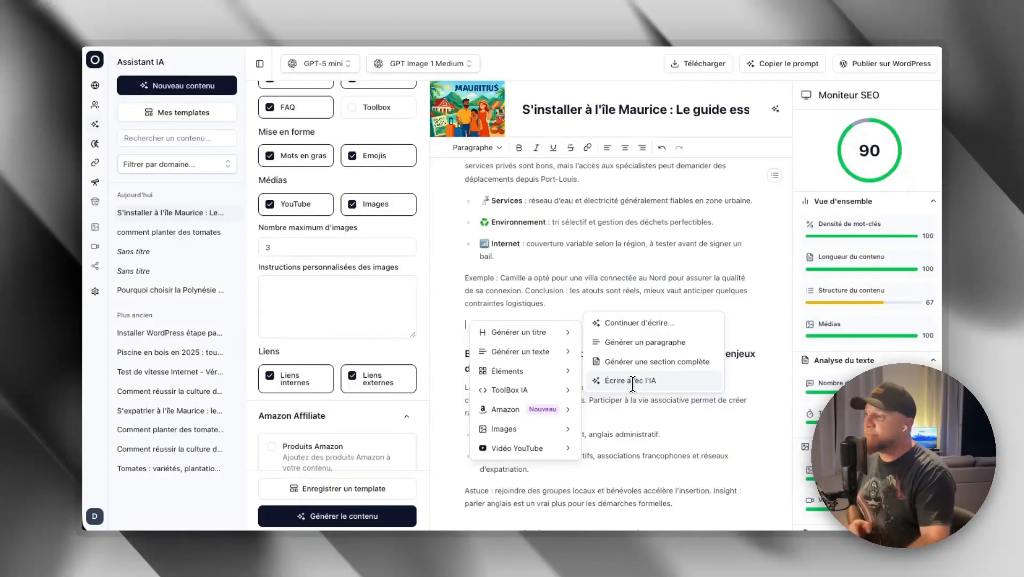
mouse_move(535, 372)
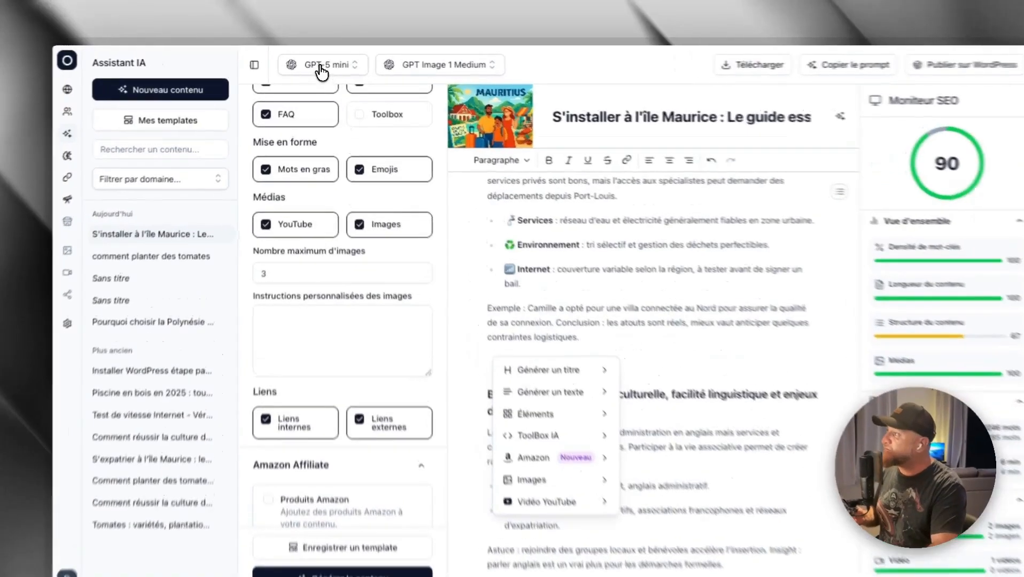
- Look over the text models, and generate a ToolBox IA simulator on the empty line below the villa paragraph
left_click(321, 63)
scroll(342, 166, "down", 3)
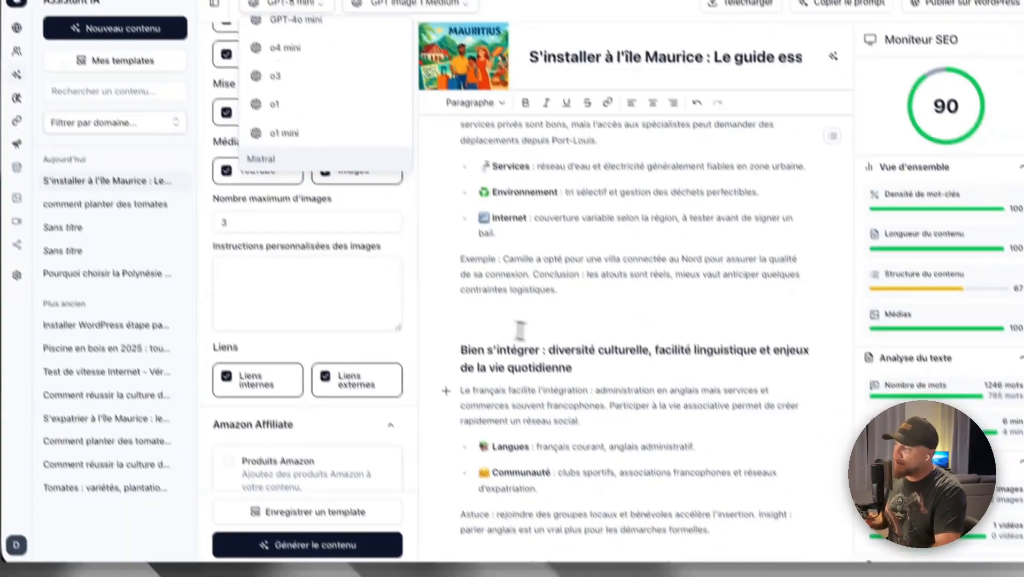
left_click(601, 409)
left_click_drag(500, 302, 582, 284)
left_click(581, 285)
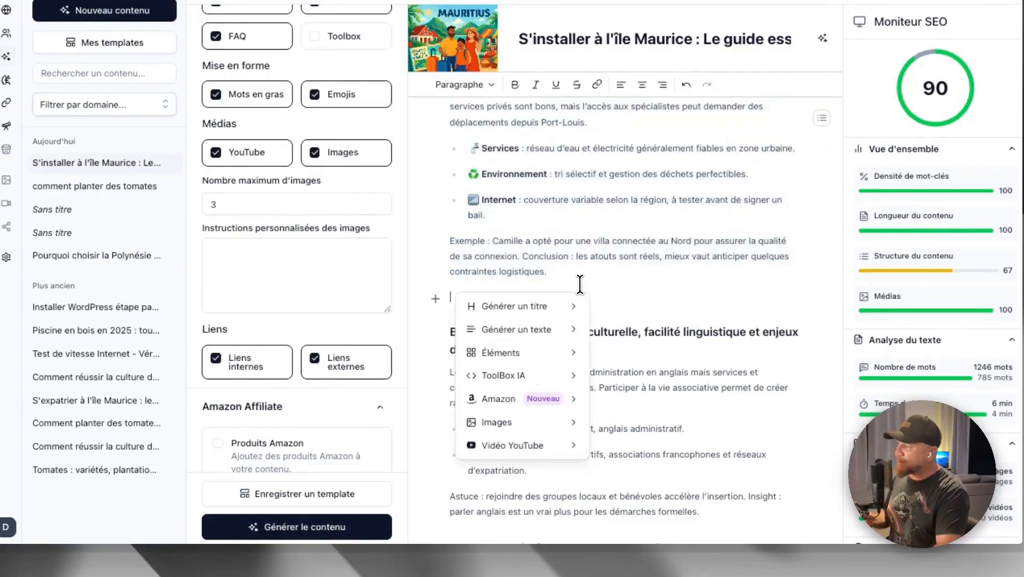
mouse_move(541, 381)
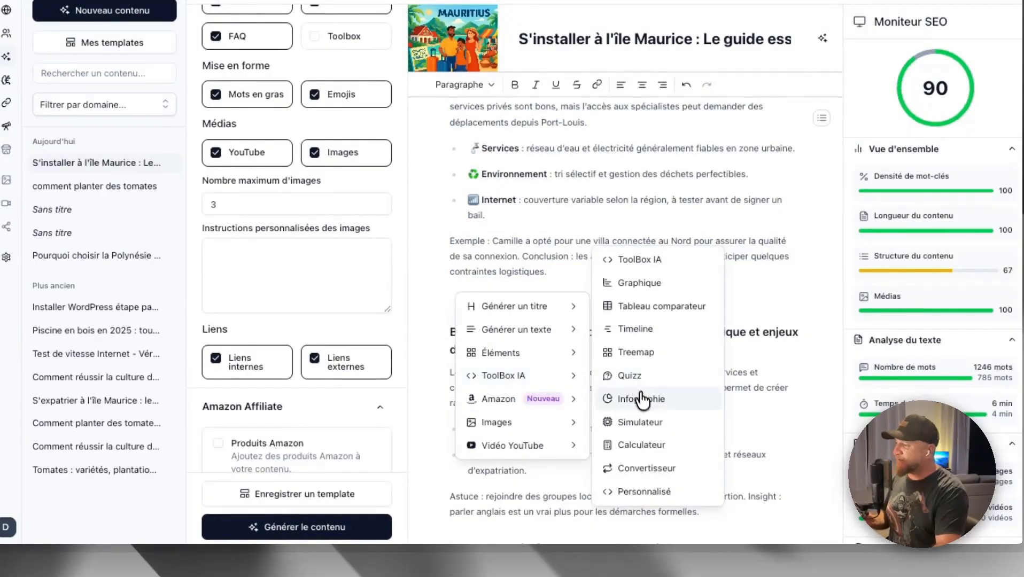
left_click(641, 423)
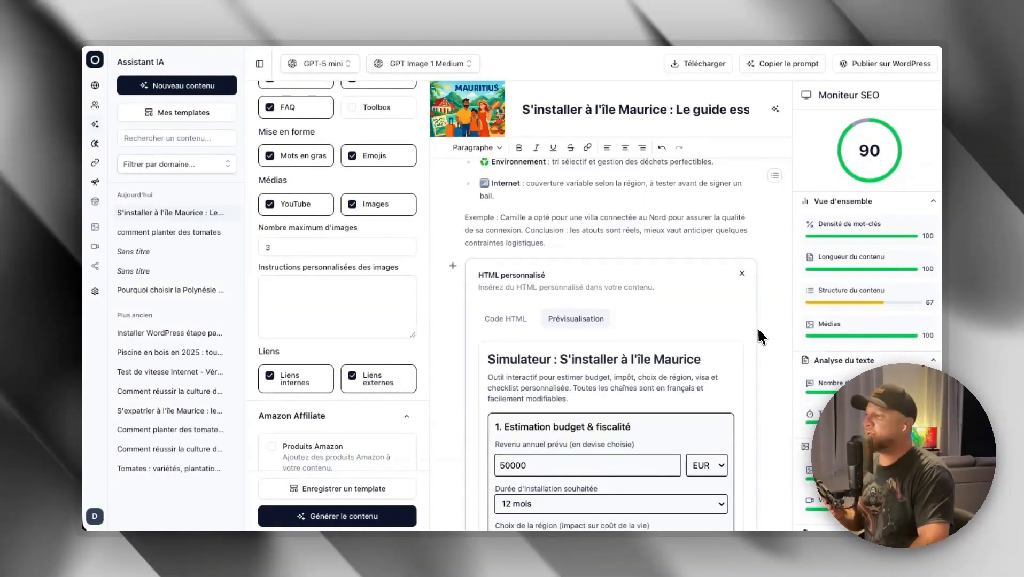
- Examine the generated simulator block, viewing its HTML code and returning to its preview
scroll(679, 334, "down", 3)
scroll(689, 277, "up", 3)
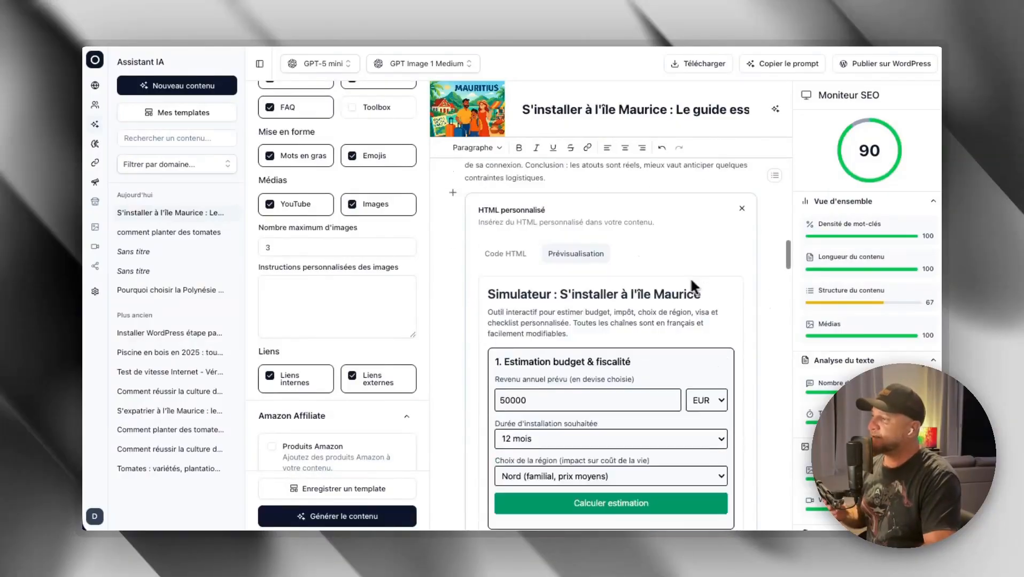
scroll(775, 305, "down", 4)
scroll(675, 324, "down", 5)
scroll(680, 319, "up", 8)
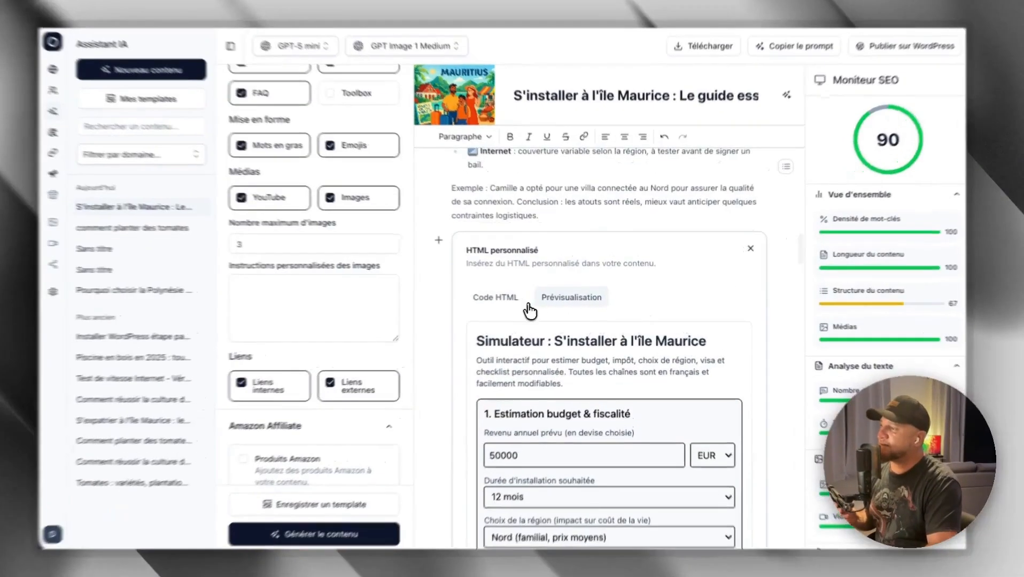
left_click(520, 303)
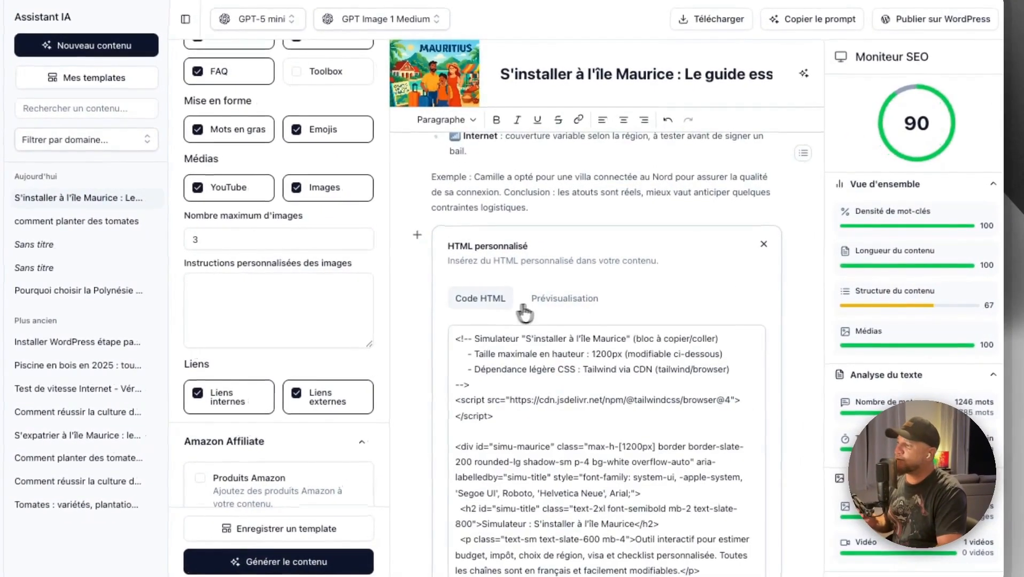
left_click(568, 302)
scroll(788, 321, "down", 3)
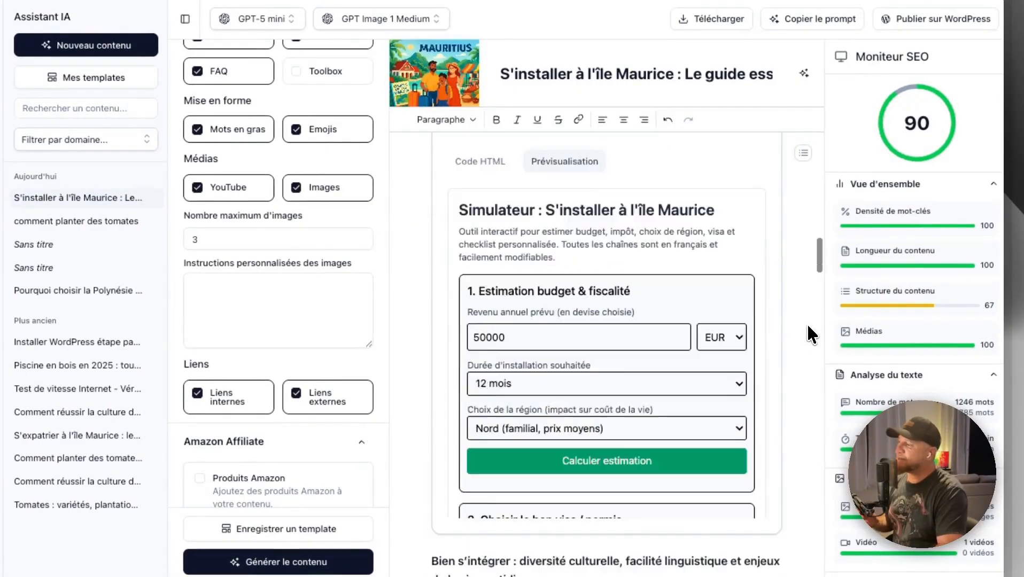
- Calculate the simulator's budget and tax estimate for 50000 EUR with the region set to Ouest (plage, expat friendly)
left_click(610, 309)
scroll(555, 315, "down", 1)
scroll(555, 315, "down", 1)
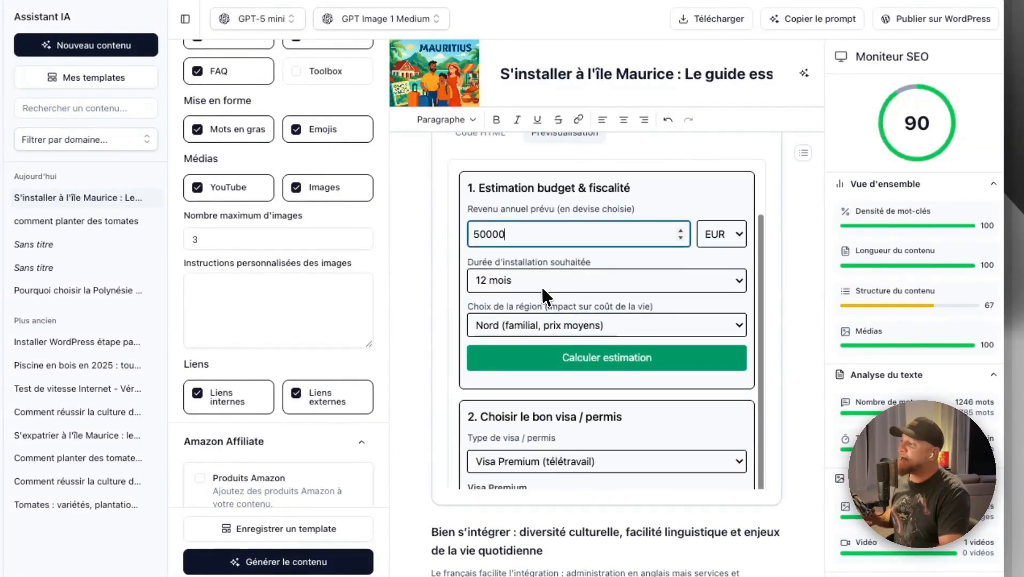
left_click(541, 286)
left_click(515, 301)
left_click(543, 320)
left_click(535, 335)
left_click(560, 350)
scroll(555, 321, "down", 3)
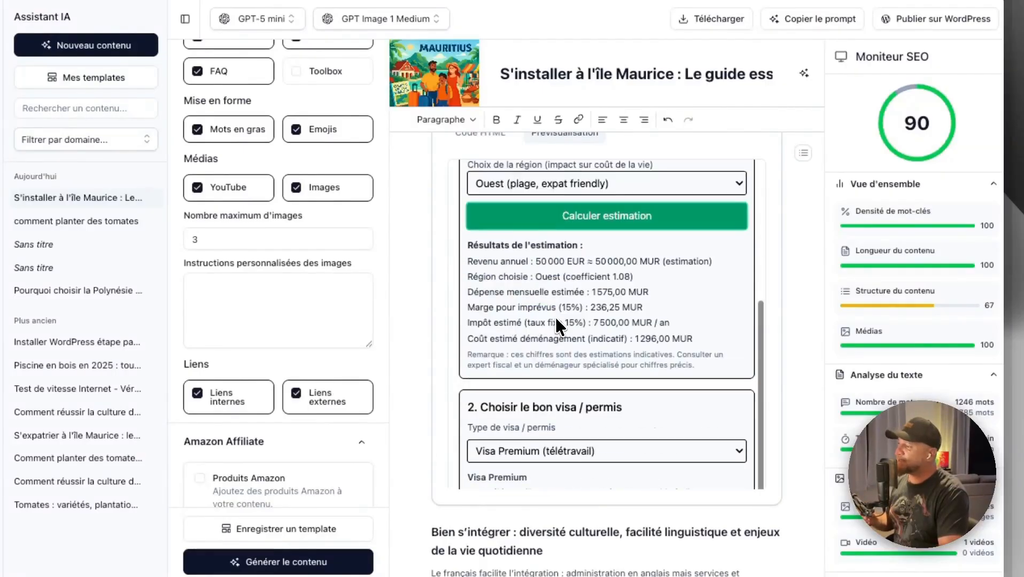
mouse_move(492, 251)
left_mouse_down()
mouse_move(634, 278)
mouse_move(668, 339)
mouse_move(707, 338)
mouse_move(549, 295)
mouse_move(501, 260)
left_mouse_up()
scroll(501, 261, "up", 1)
- Set the simulator's visa type to Retired Permit (retraités)
left_click(534, 301)
scroll(548, 341, "down", 3)
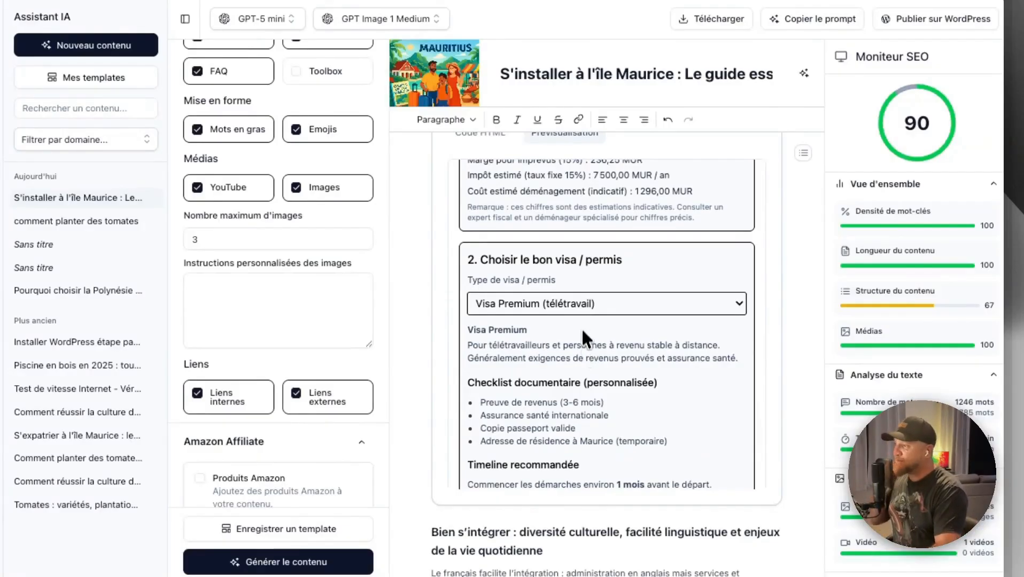
left_click(563, 305)
left_click(558, 341)
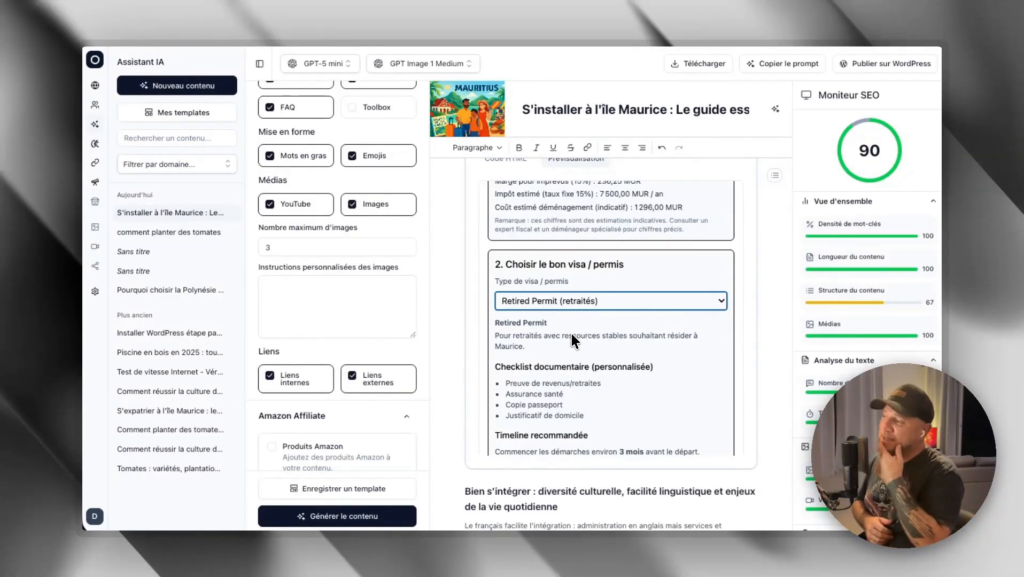
- Examine the simulator's visa checklist, tax simulator, MUR currency converter and resources sections
scroll(609, 342, "down", 1)
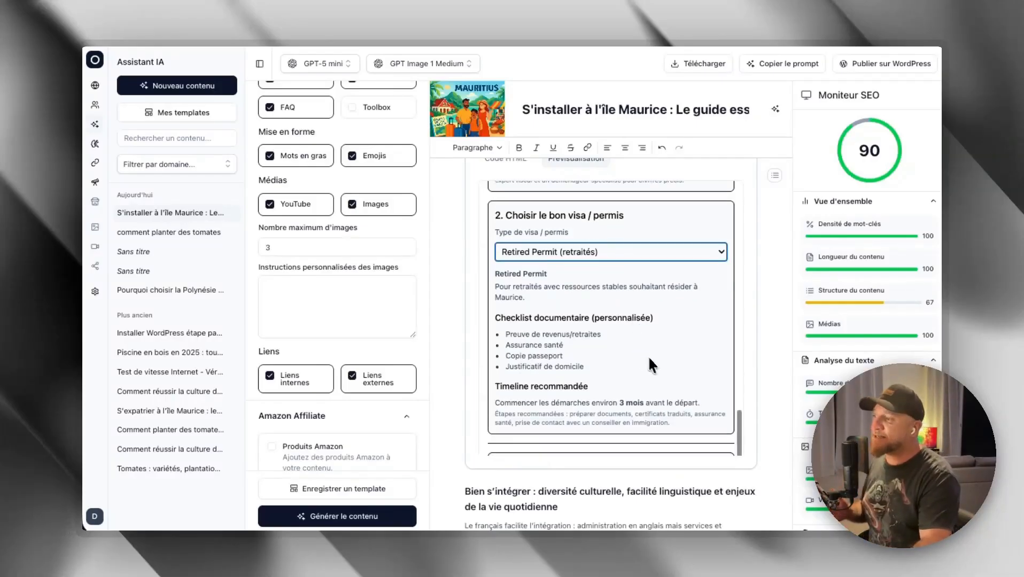
scroll(654, 362, "down", 6)
scroll(628, 404, "up", 5)
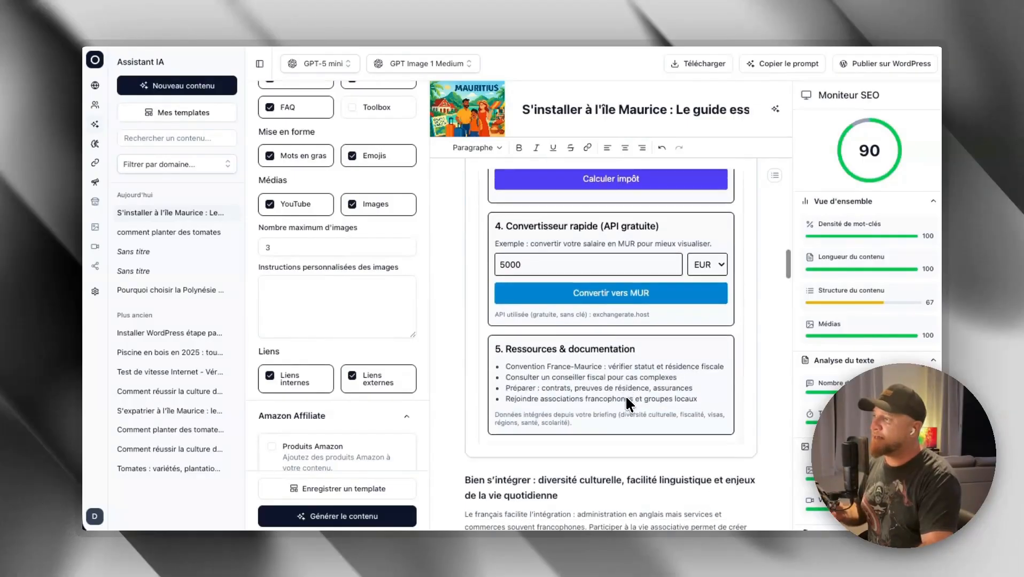
scroll(629, 395, "down", 5)
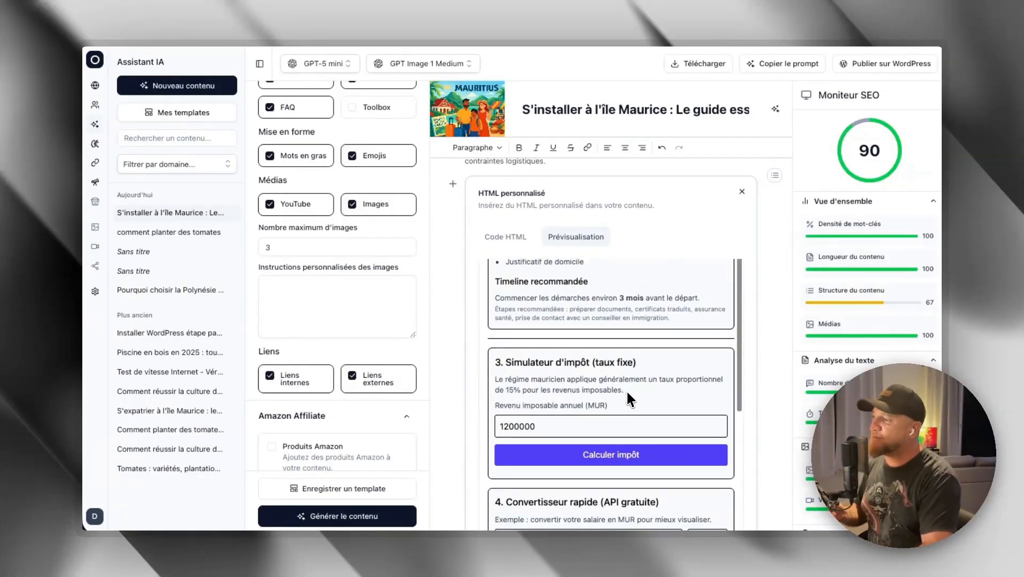
scroll(617, 384, "down", 1)
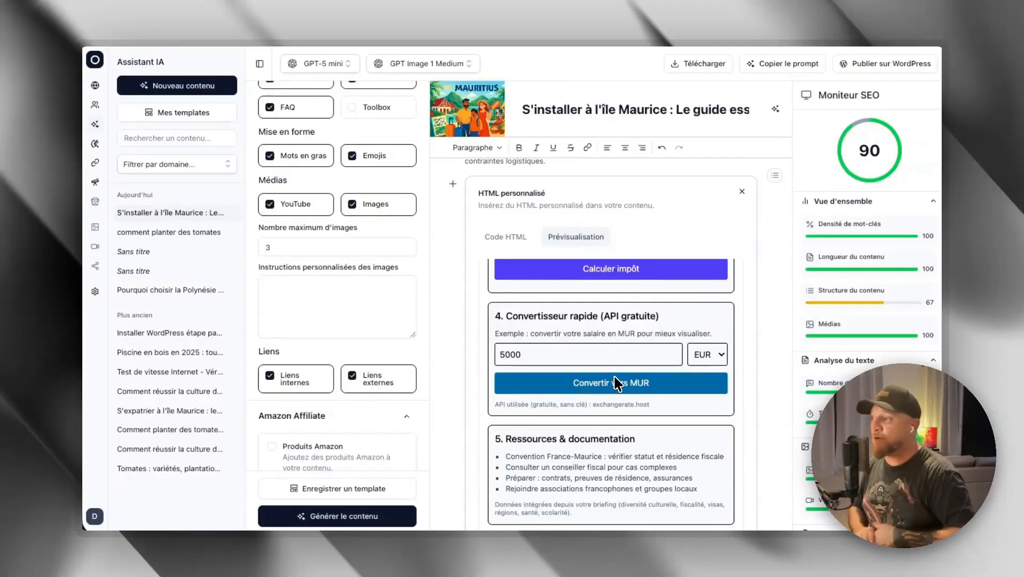
scroll(616, 383, "down", 2)
left_click(602, 289)
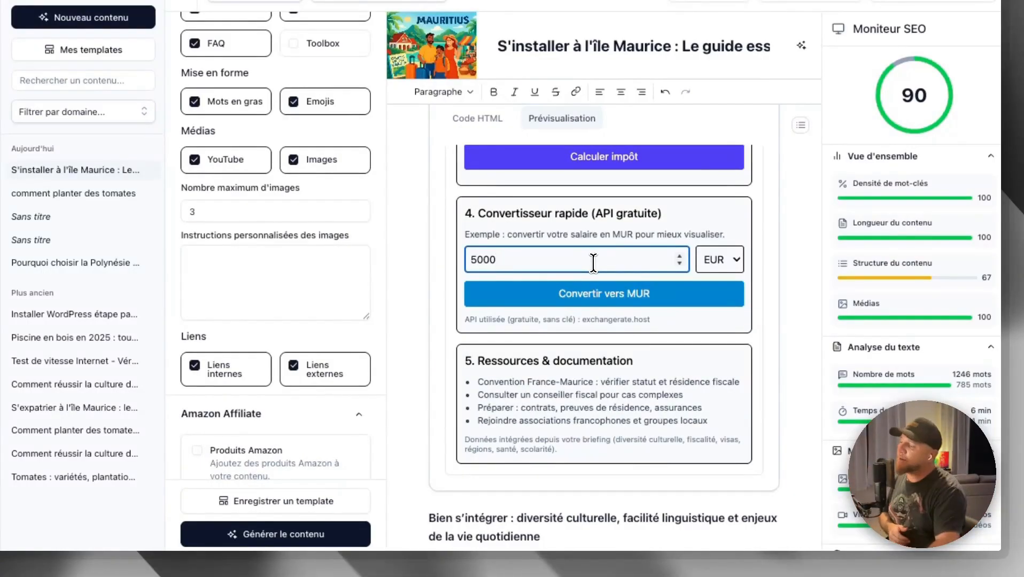
scroll(618, 357, "up", 1)
scroll(619, 358, "down", 1)
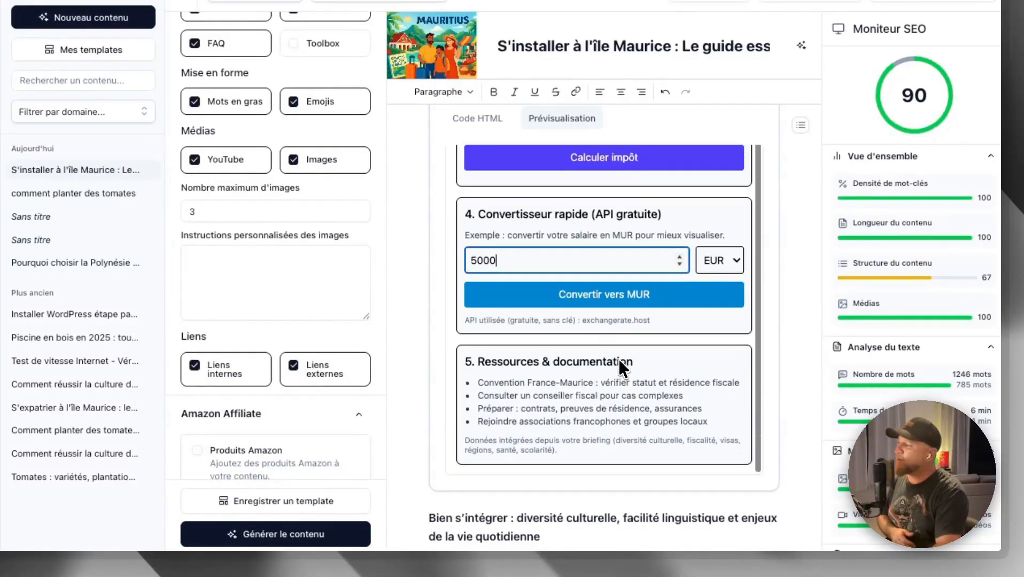
- Add a new line below the tip about joining local groups and view the options for generating or adding an image
scroll(617, 360, "down", 10)
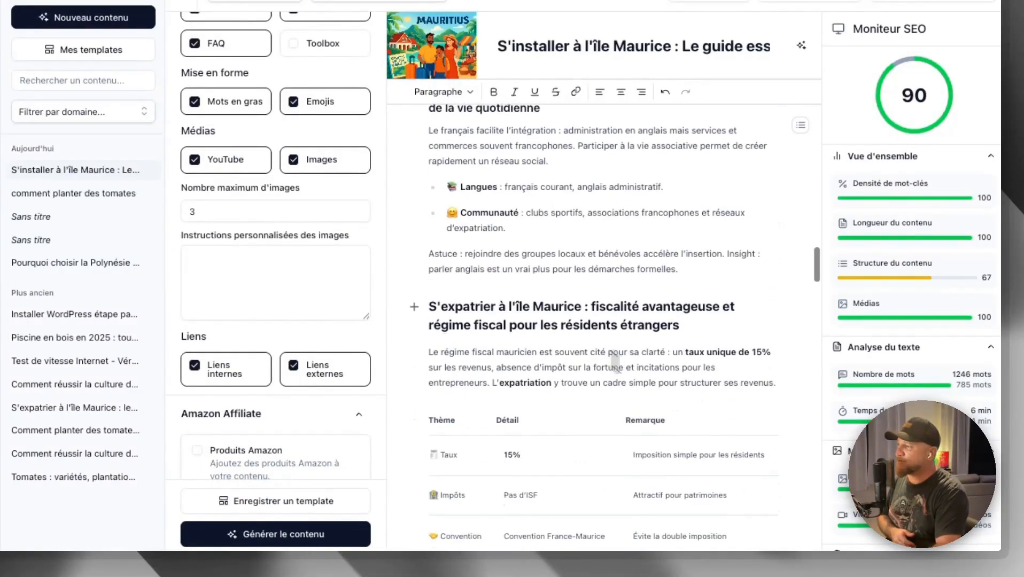
left_click(704, 274)
key("Return")
mouse_move(540, 421)
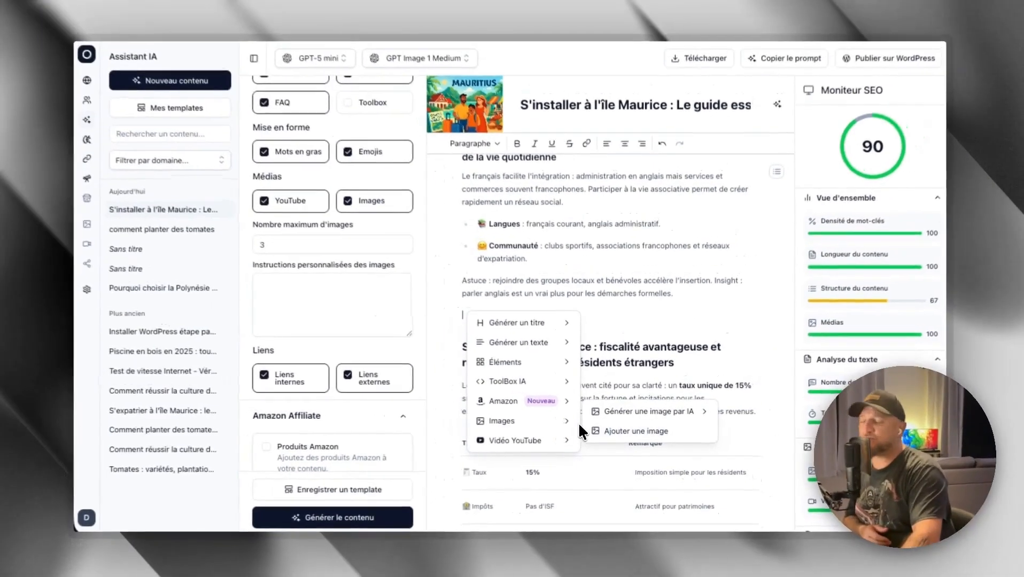
mouse_move(669, 412)
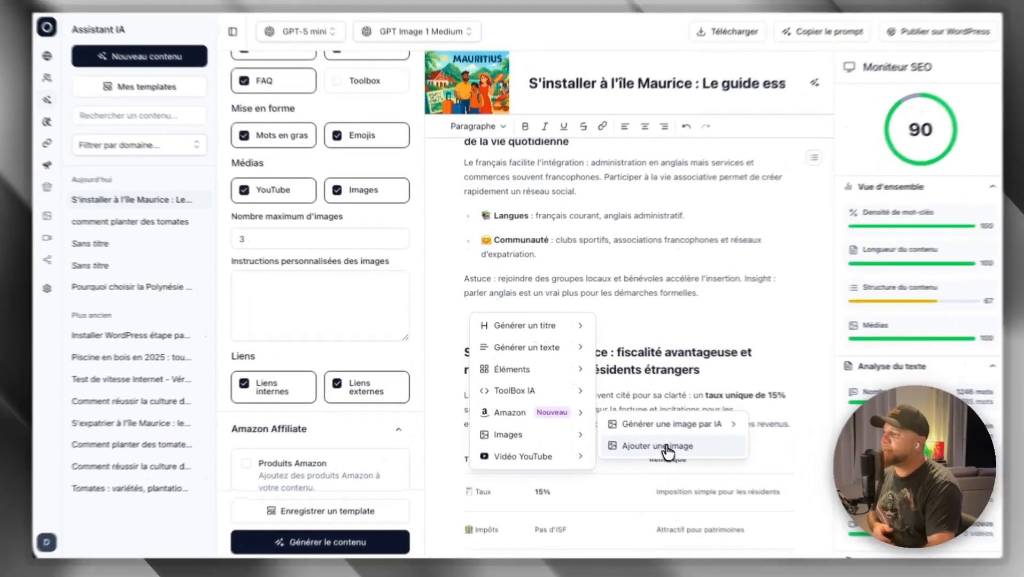
left_click(645, 436)
left_click(264, 202)
left_click(331, 206)
left_click(266, 205)
left_click(177, 208)
left_click(272, 207)
left_click(330, 205)
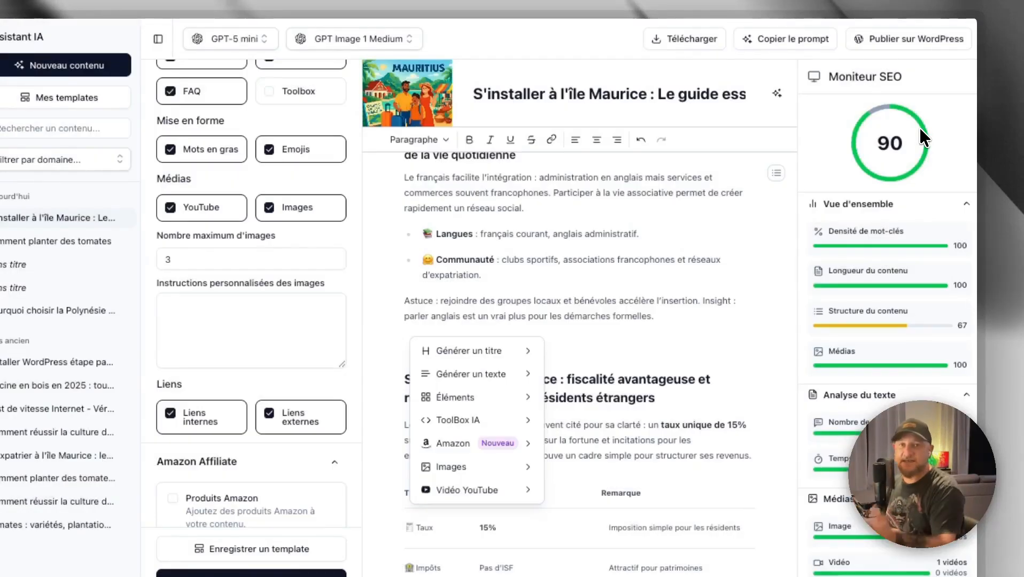
- Check the automatic and manual options for inserting a YouTube video, and dismiss the insertion options
mouse_move(470, 443)
mouse_move(534, 462)
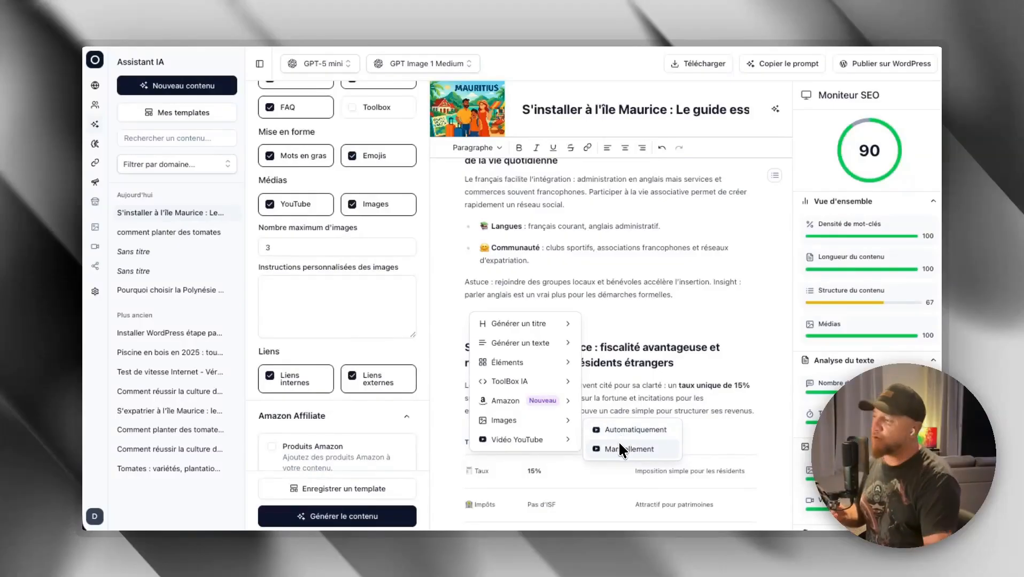
left_click(660, 228)
- Review the article's featured image, its description text and the options for replacing it, and close the image editor
scroll(630, 233, "down", 1)
scroll(631, 246, "up", 2)
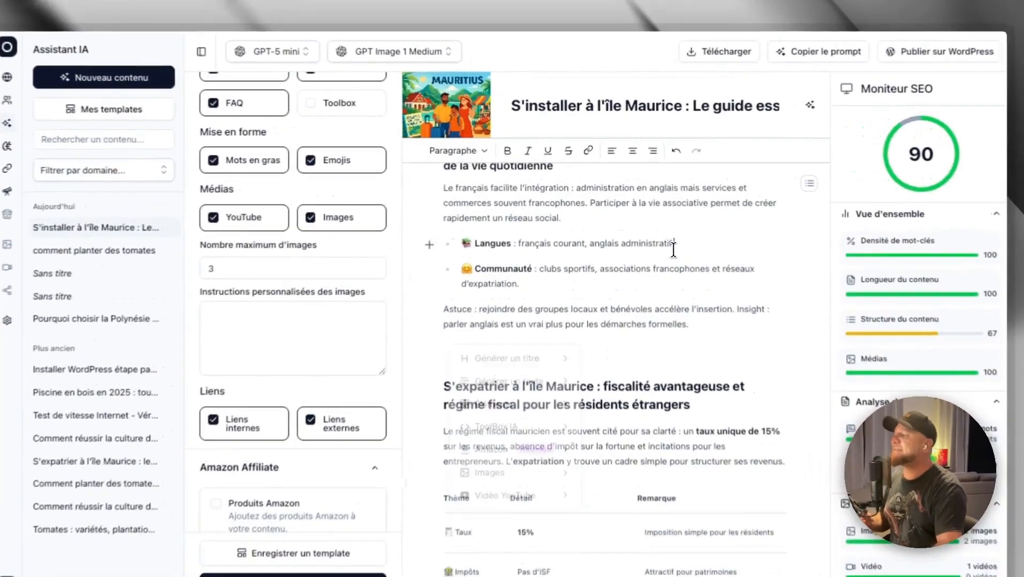
scroll(638, 276, "up", 5)
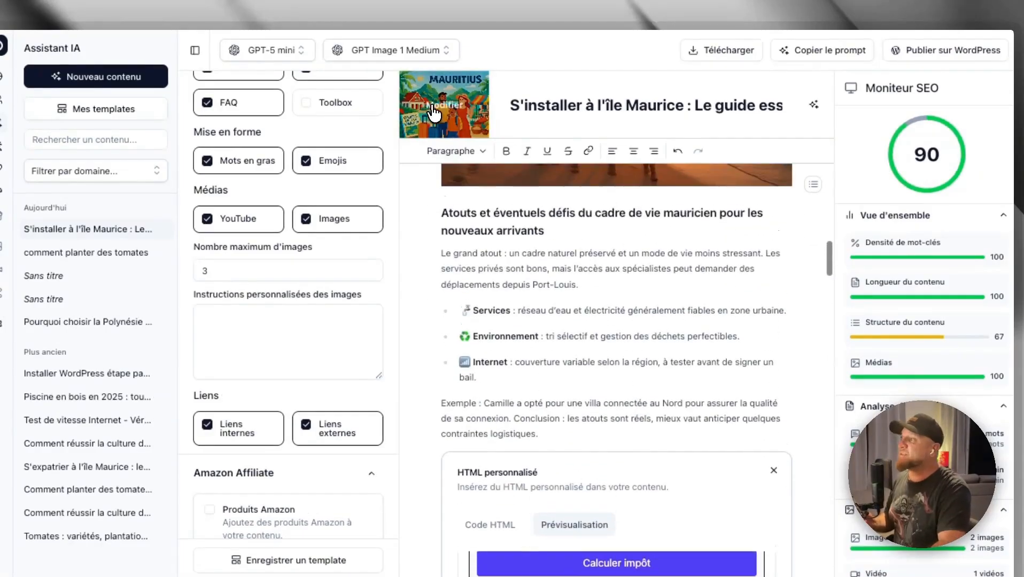
left_click(438, 110)
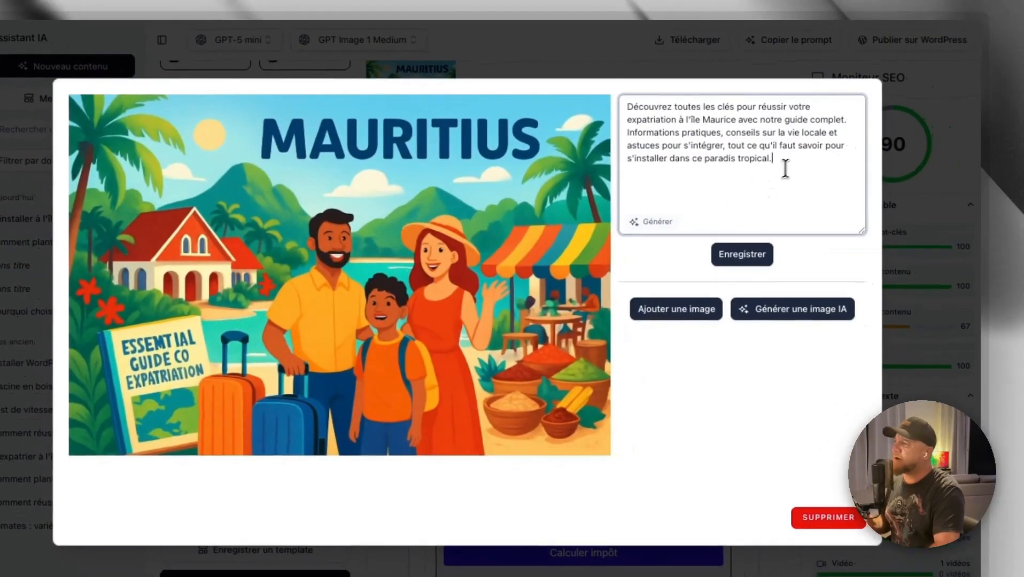
left_click_drag(785, 168, 600, 101)
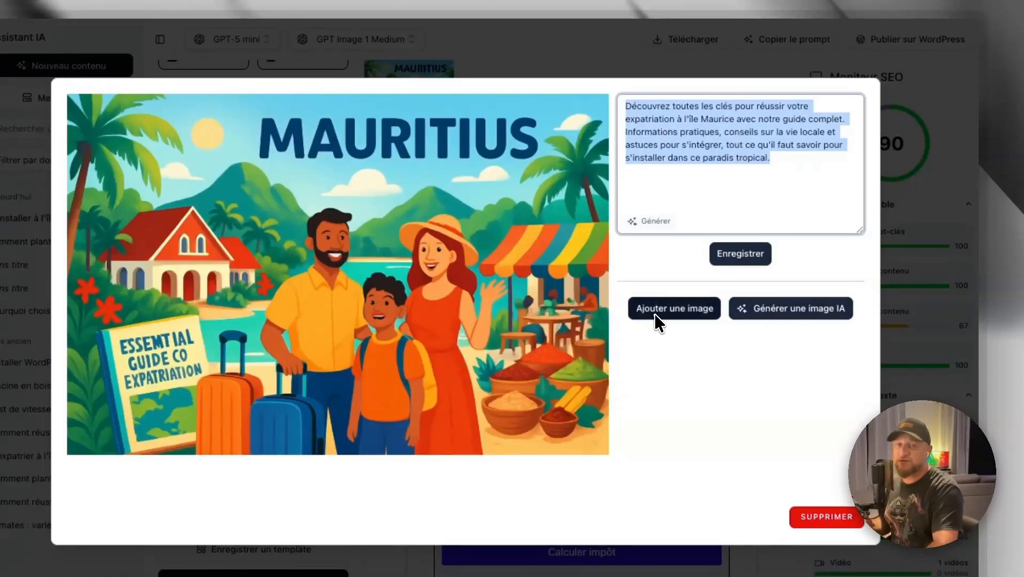
left_click(920, 238)
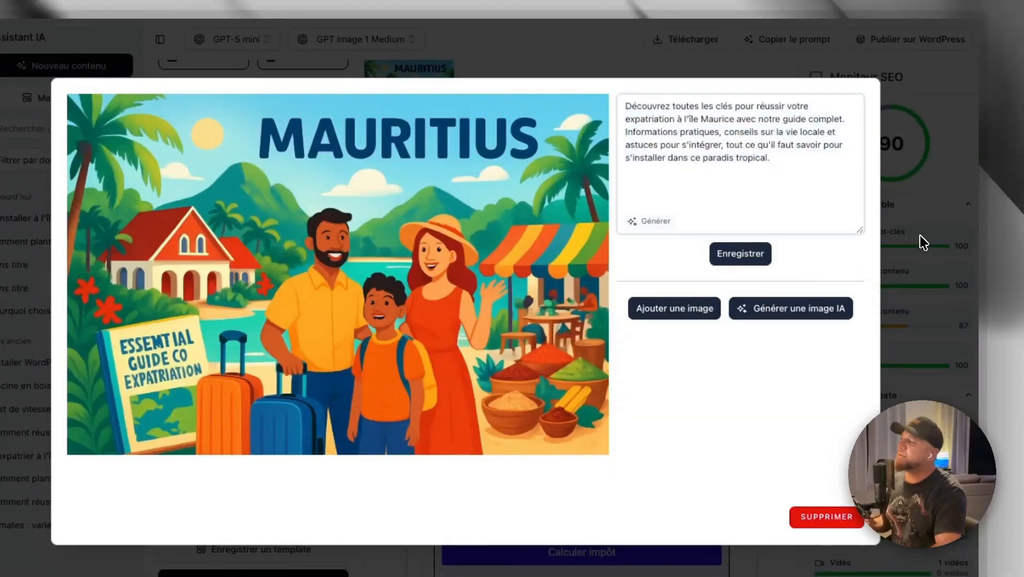
- Return to the article's introduction and copy the article's prompt
scroll(600, 250, "up", 5)
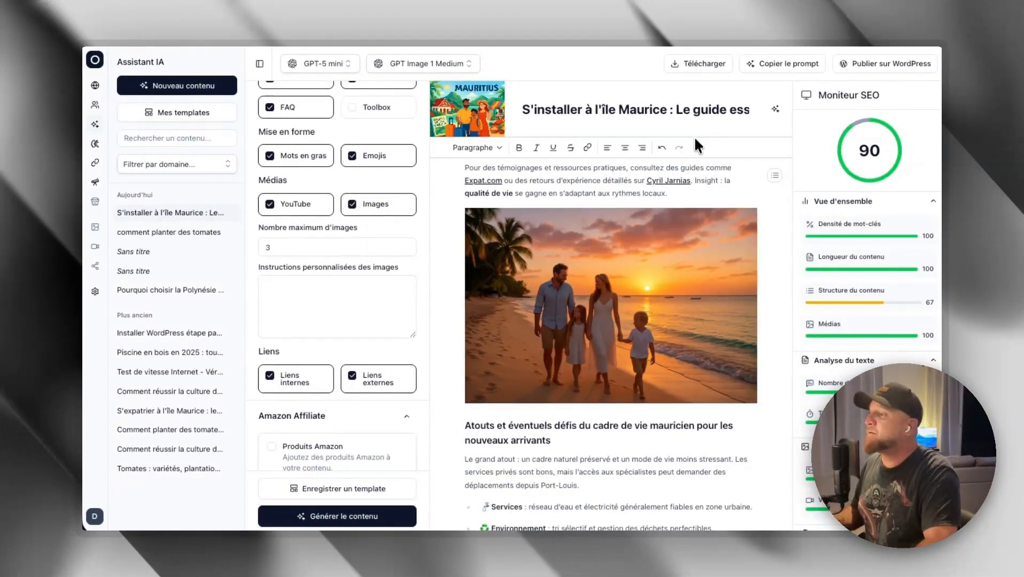
scroll(711, 270, "up", 10)
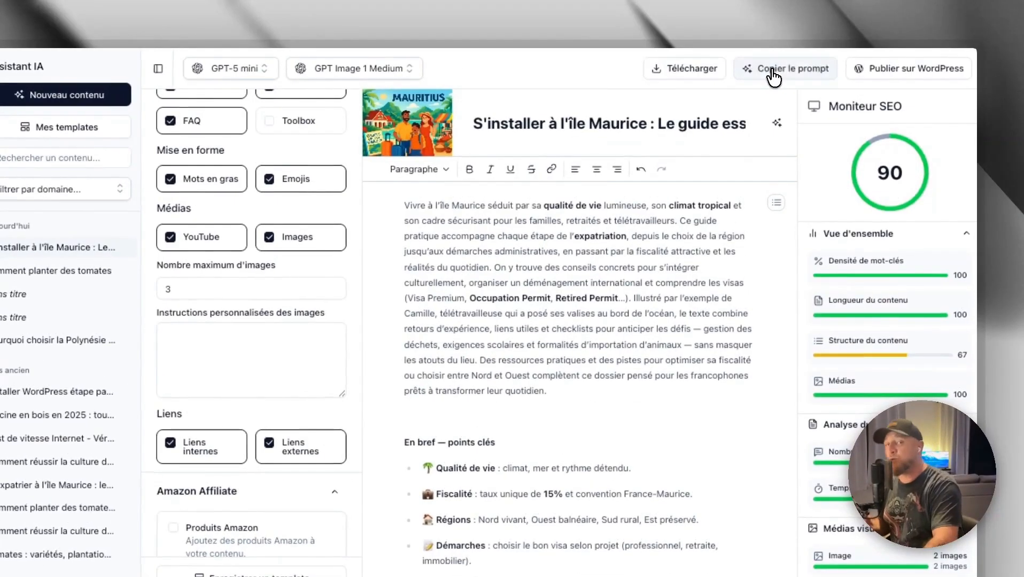
left_click(773, 75)
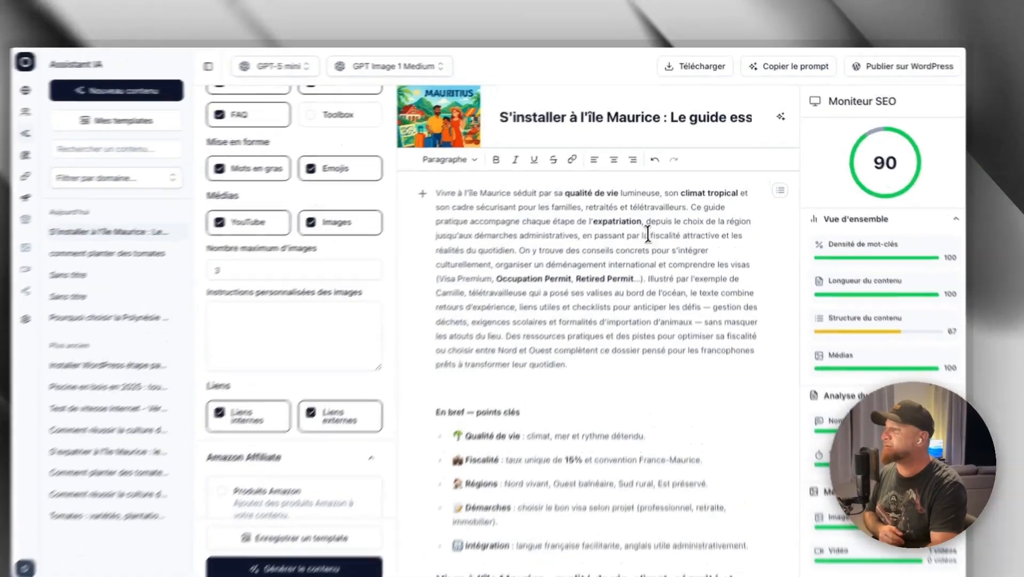
left_click(653, 217)
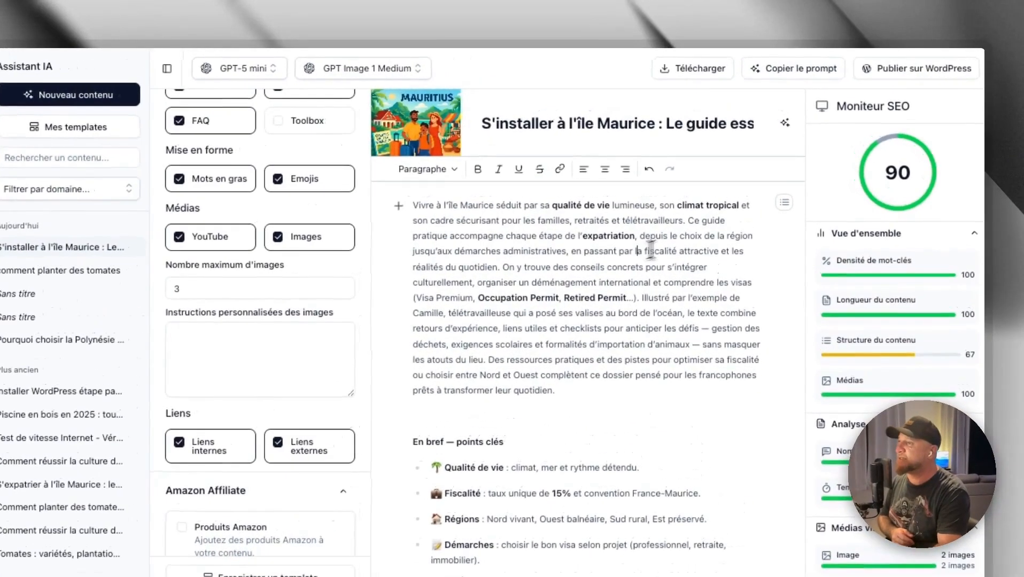
- Open the WordPress publishing settings and view the available post types, keeping Article
left_click(899, 74)
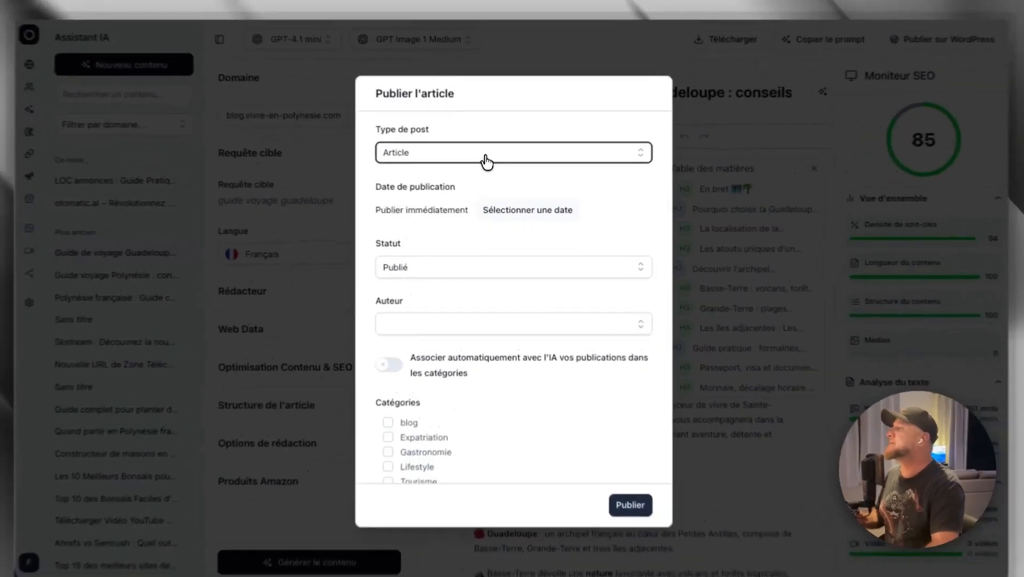
left_click(485, 158)
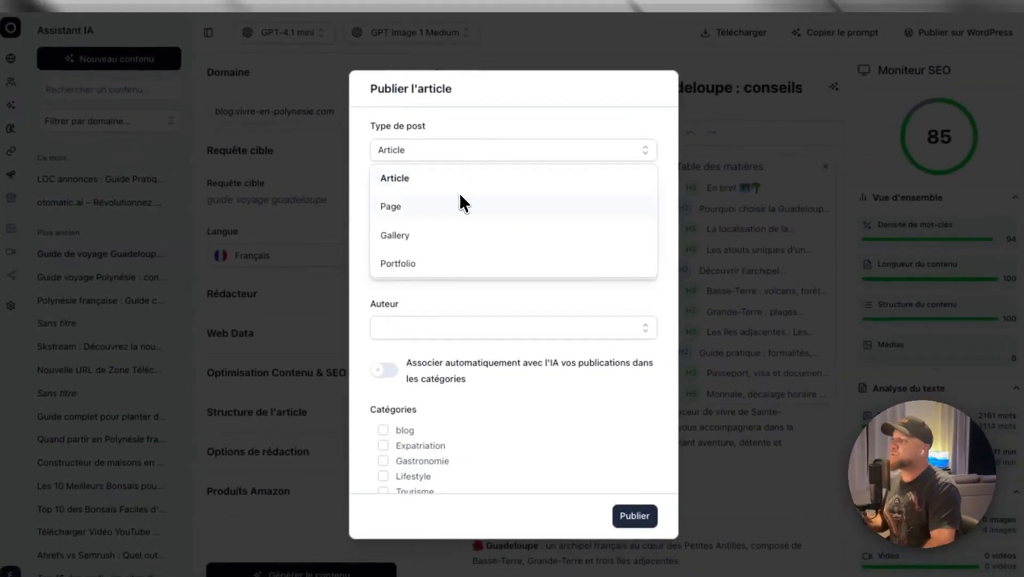
left_click(463, 306)
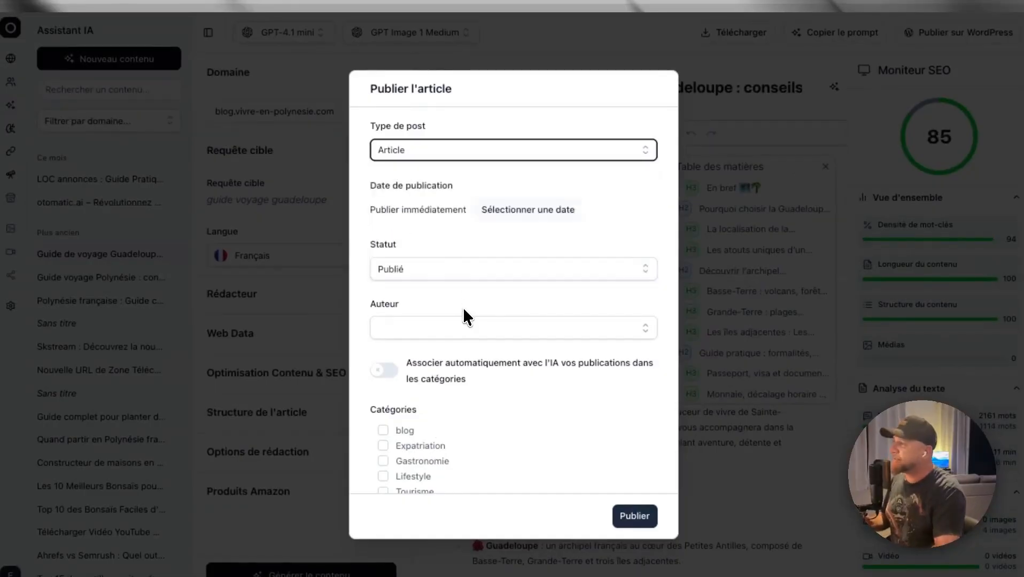
triple_click(420, 210)
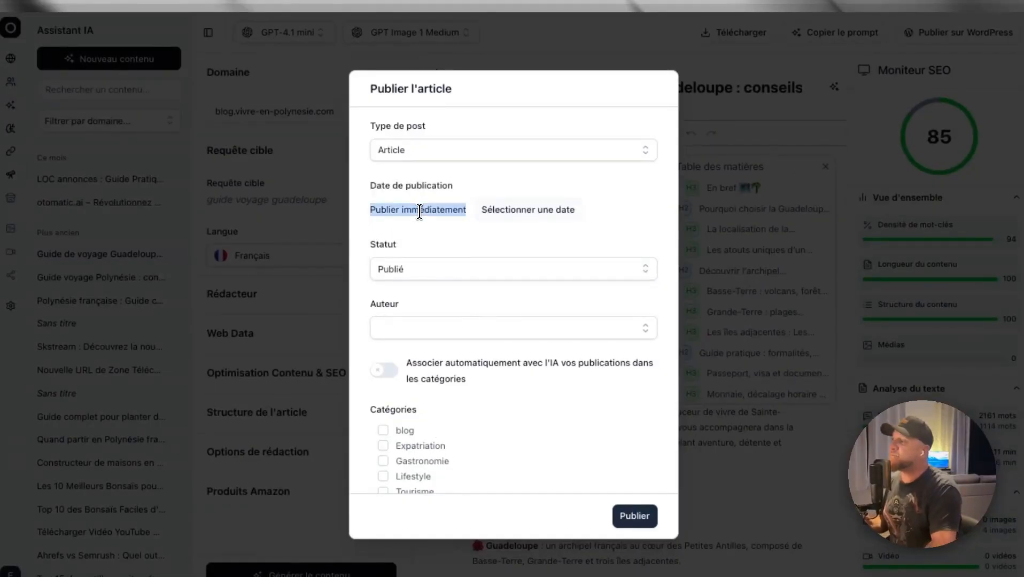
left_click(521, 216)
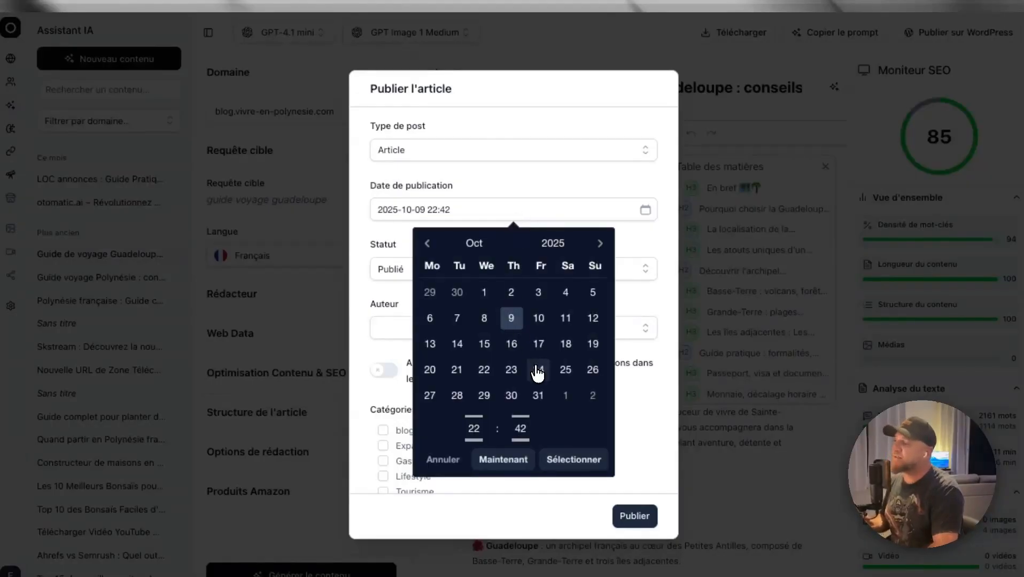
scroll(542, 381, "up", 2)
scroll(543, 377, "down", 1)
scroll(544, 377, "up", 1)
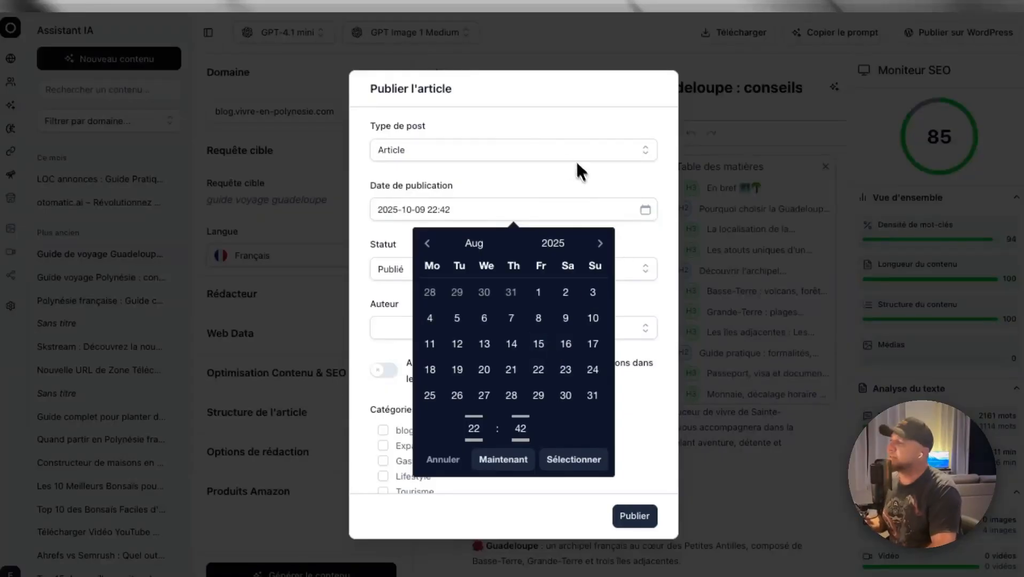
left_click(510, 186)
- View the publication status options, keep Publié, and choose the article's author
left_click(467, 275)
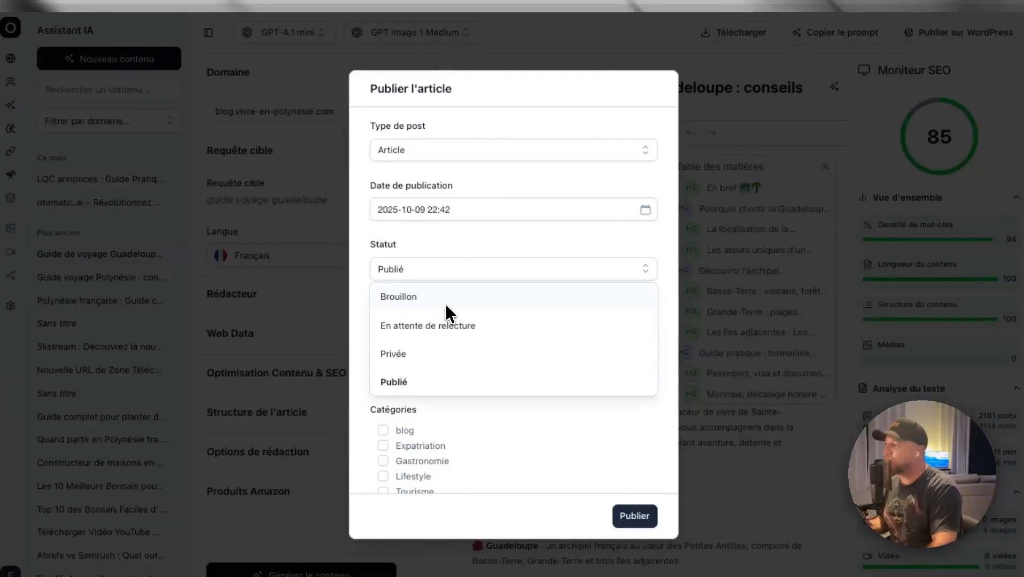
left_click(461, 249)
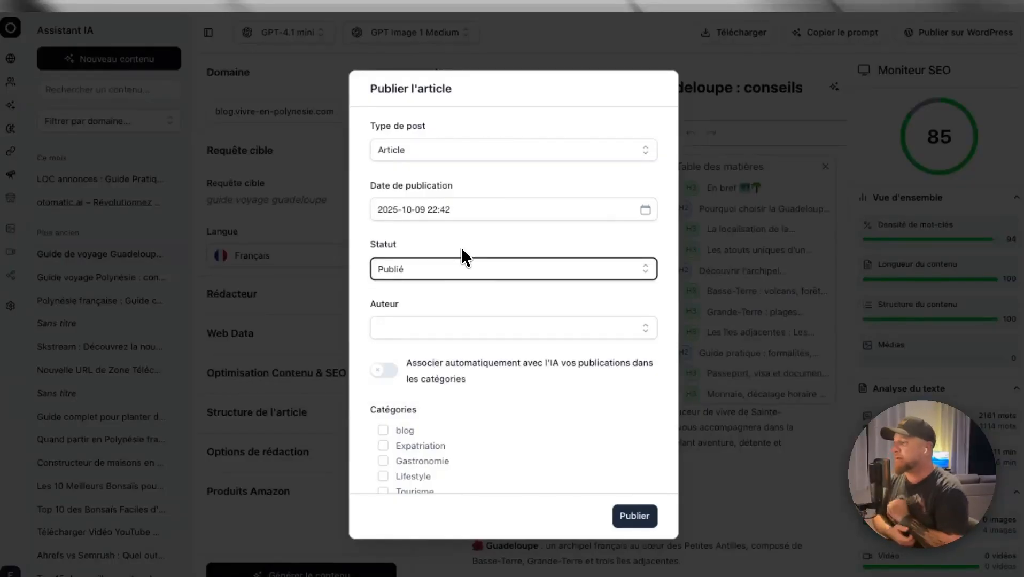
left_click(434, 325)
left_click(428, 356)
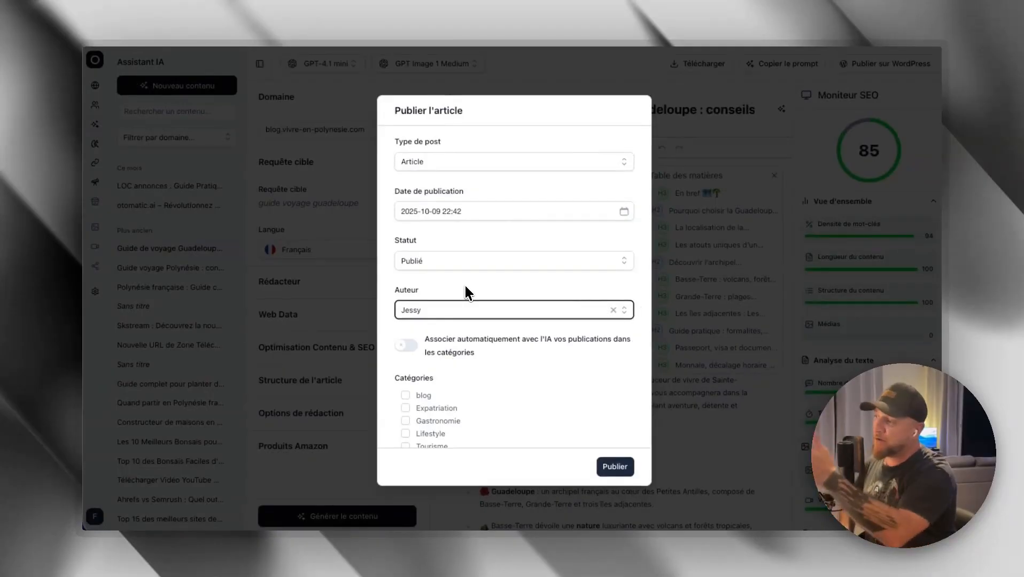
- Toggle the automatic AI category association on and off, and select and deselect the Gastronomie category
scroll(461, 287, "down", 1)
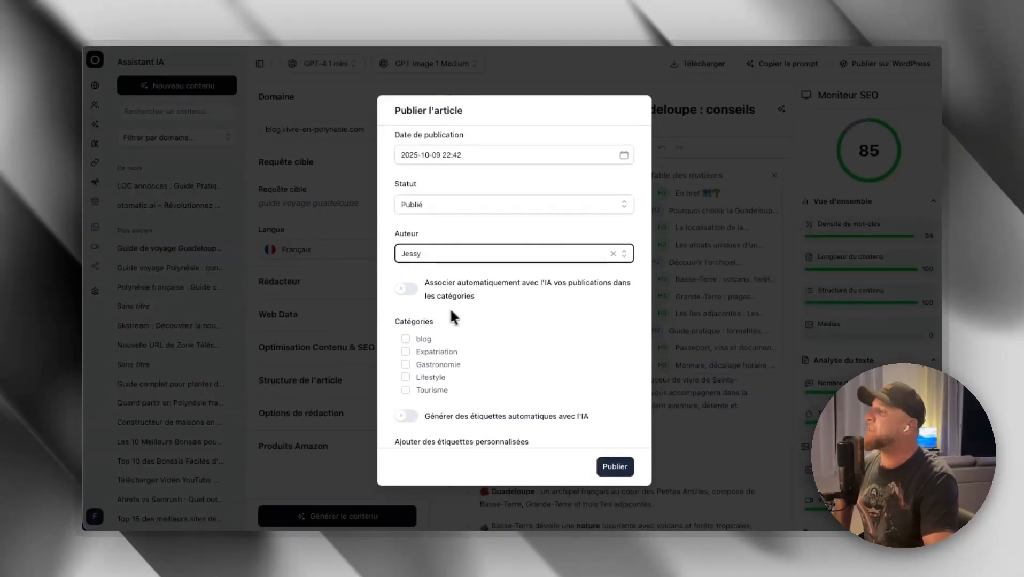
left_click(410, 297)
left_click(408, 293)
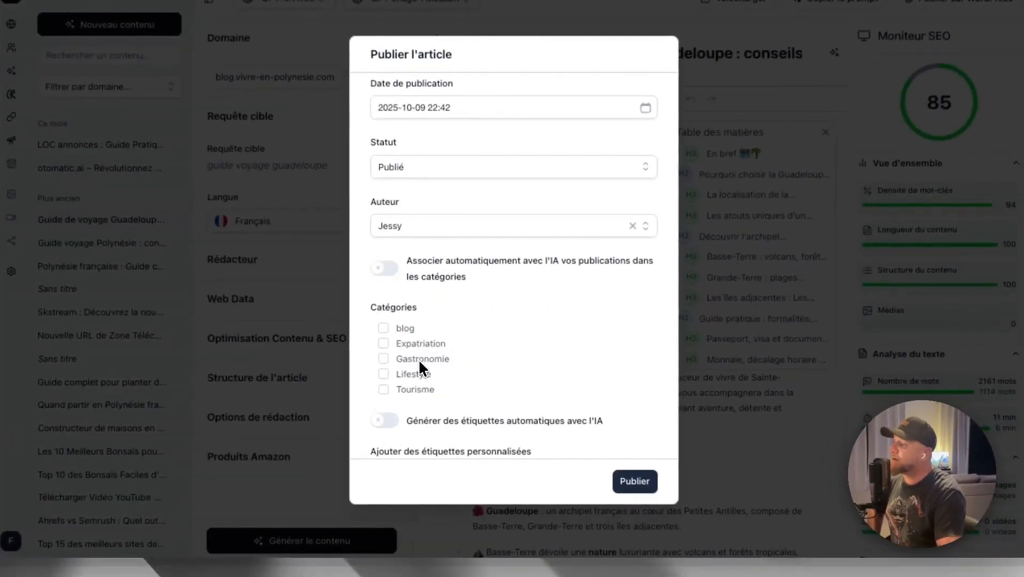
left_click(406, 364)
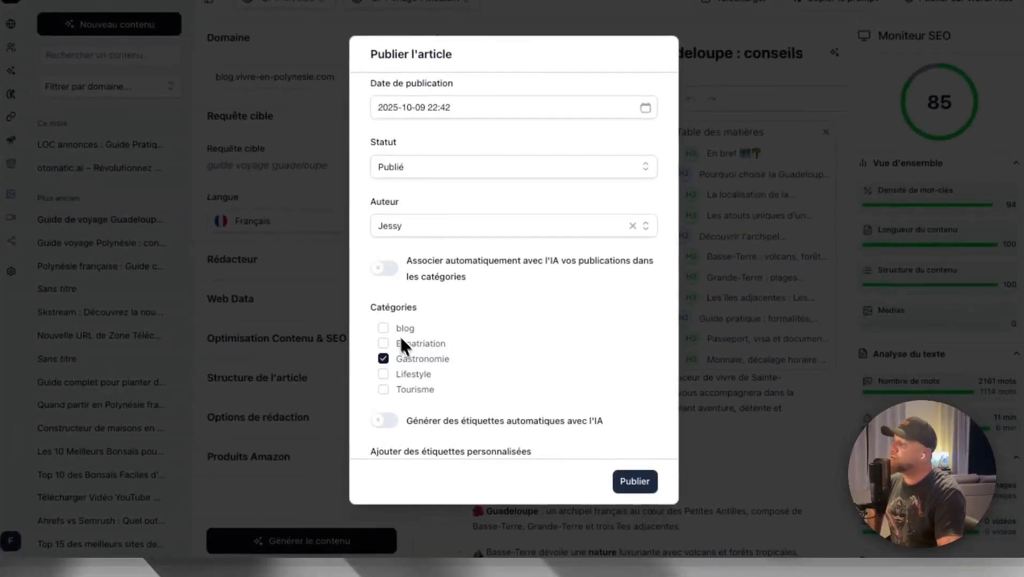
left_click(383, 359)
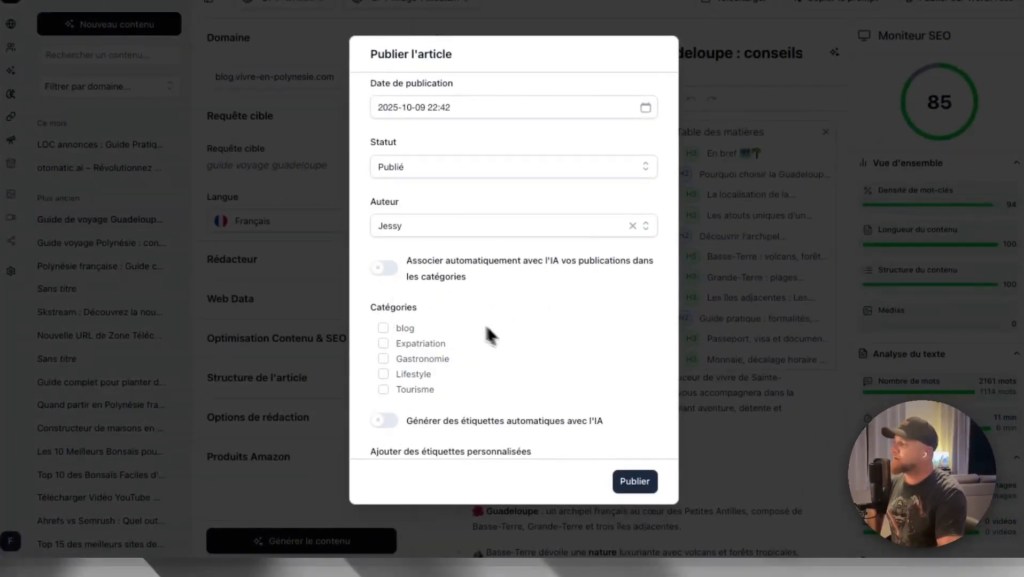
- Check the custom tags field and generate the SEO title tag and meta description with AI
scroll(491, 335, "down", 5)
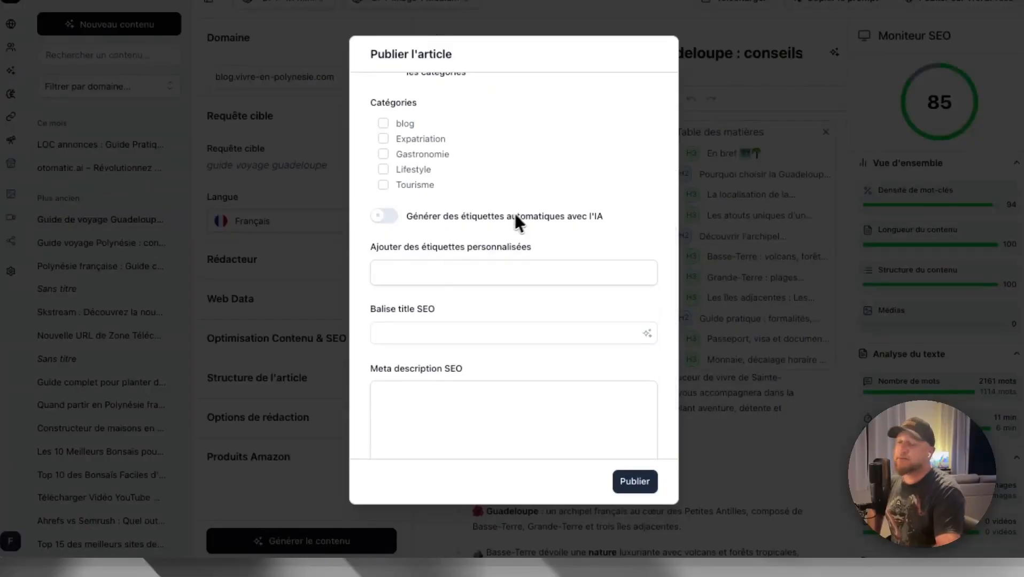
left_click(423, 274)
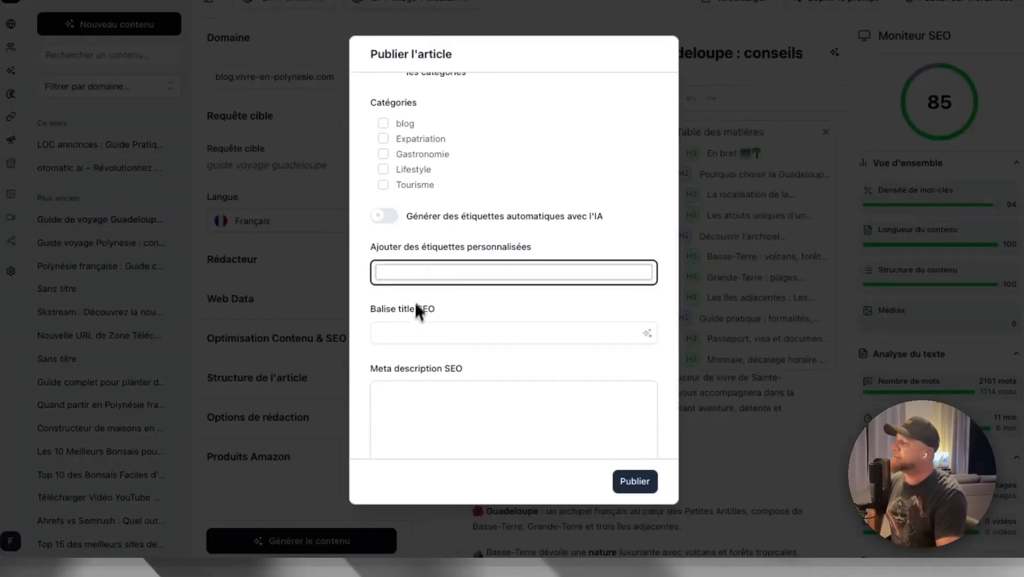
left_click(407, 332)
scroll(485, 326, "down", 1)
left_click(648, 292)
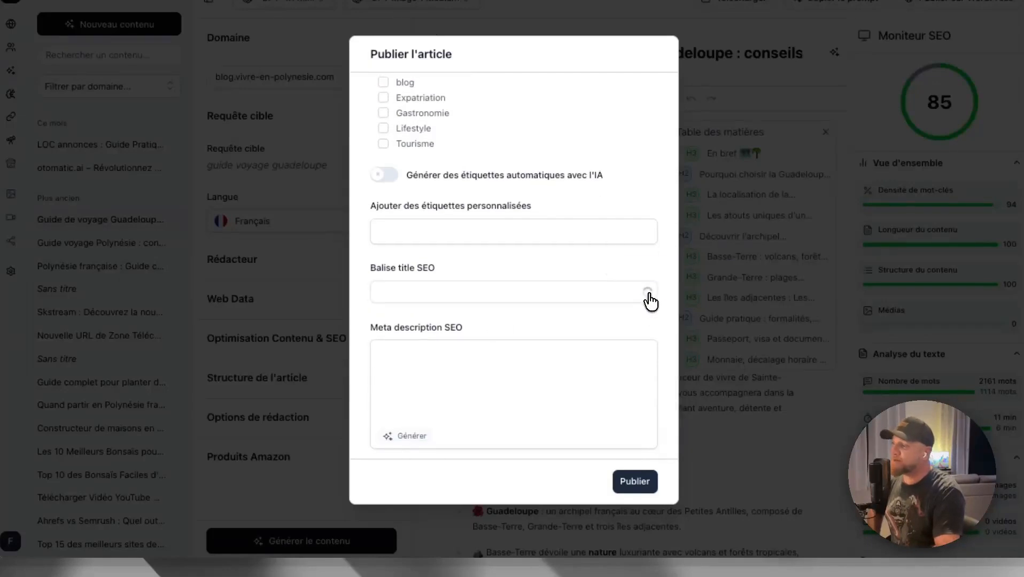
left_click(411, 437)
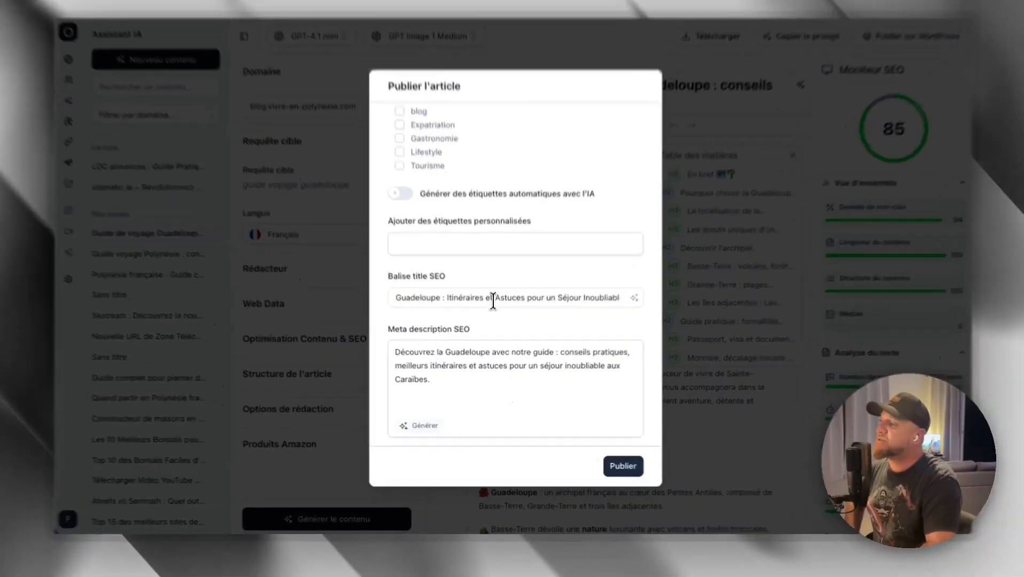
- Review the generated SEO title and meta description by highlighting their text
triple_click(491, 309)
left_click(464, 372)
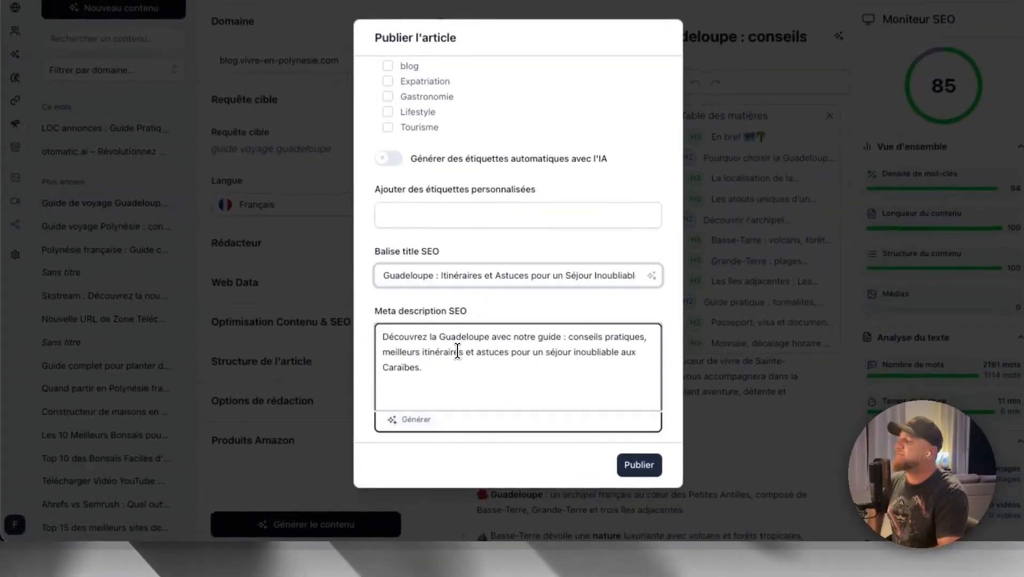
left_click_drag(432, 384, 373, 332)
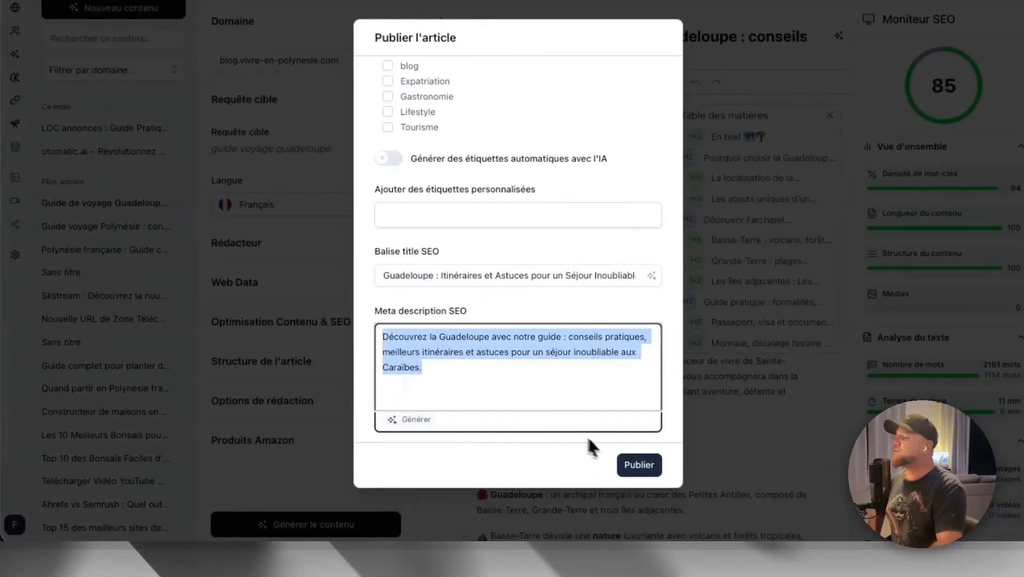